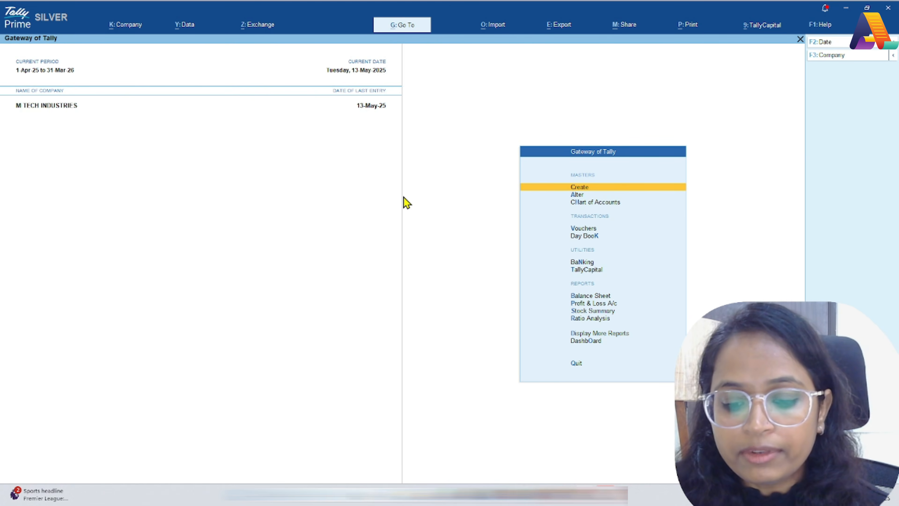
Turn on Enable Tax Deducted at Source (TDS) in F11 Company Features, opening deductor details.
{"action": "key", "text": "F11"}
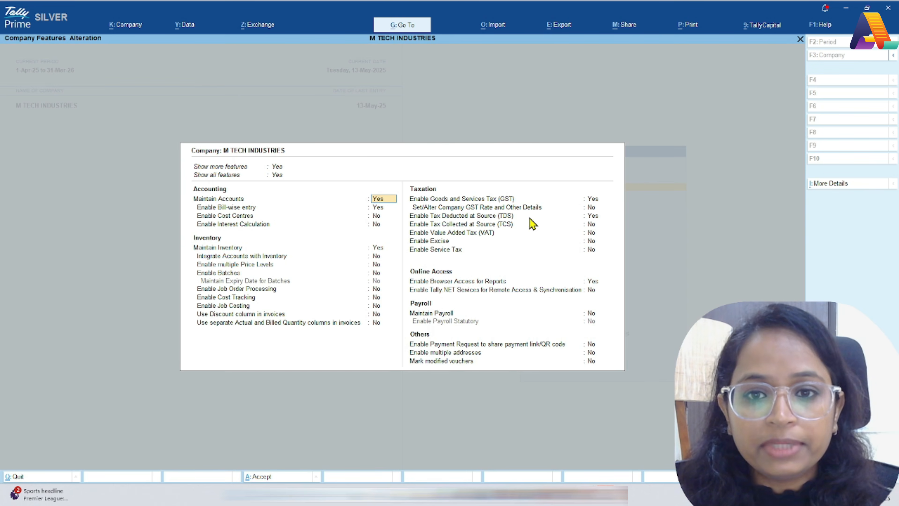
{"action": "left_click", "coordinate": [591, 216]}
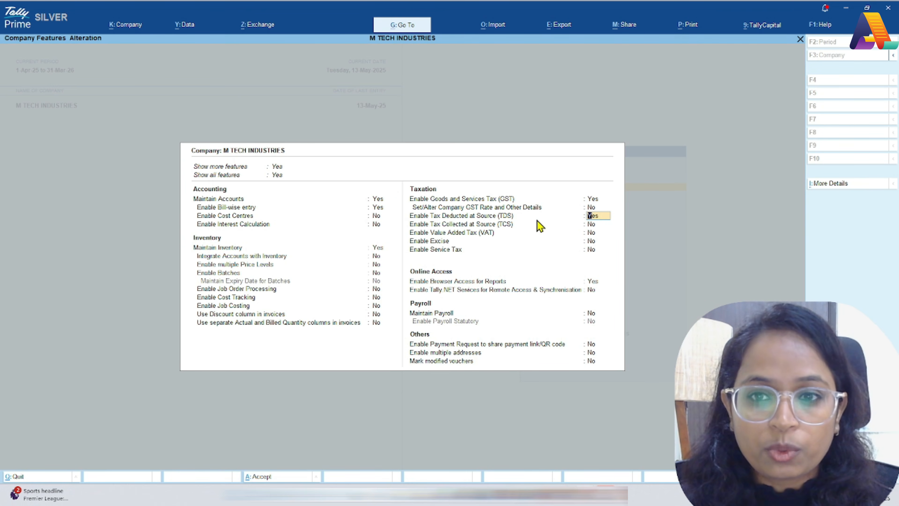
{"action": "key", "text": "Return"}
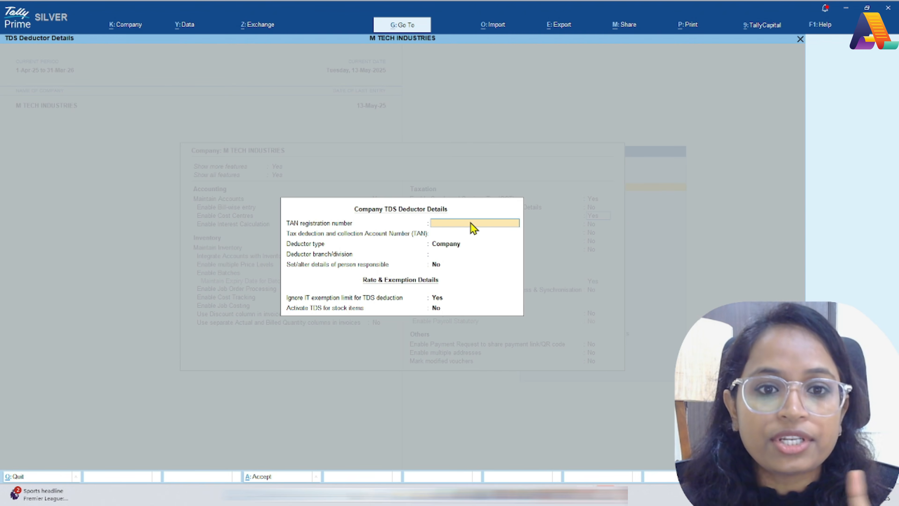
Keep deductor type Company and set 'Set/alter details of person responsible' to Yes.
{"action": "left_click", "coordinate": [458, 234]}
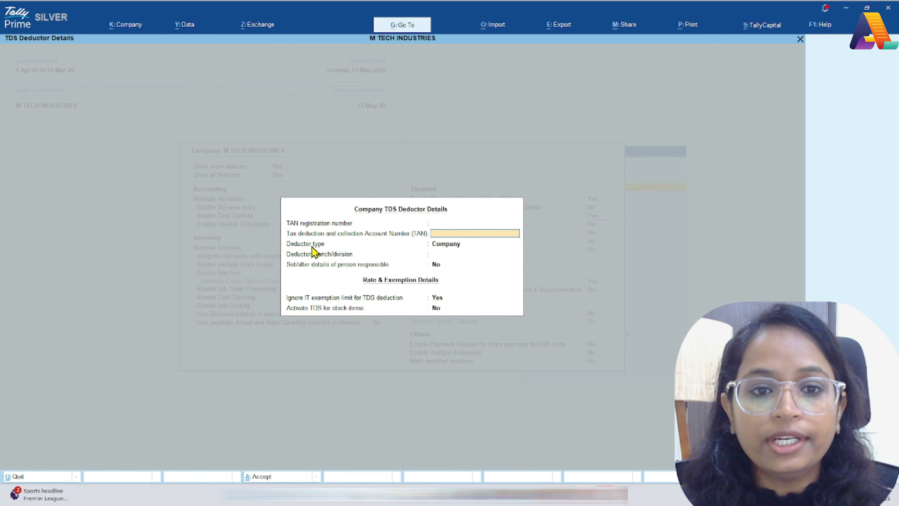
{"action": "left_click", "coordinate": [456, 245]}
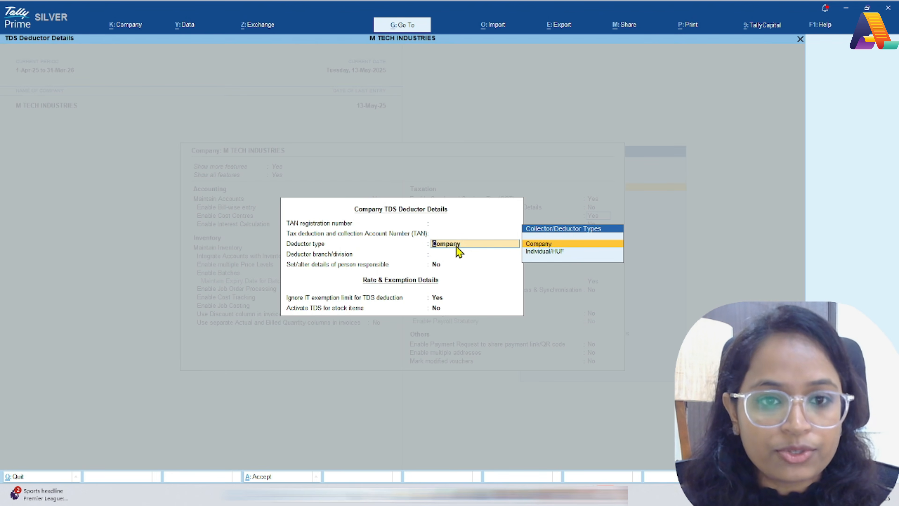
{"action": "left_click", "coordinate": [438, 257]}
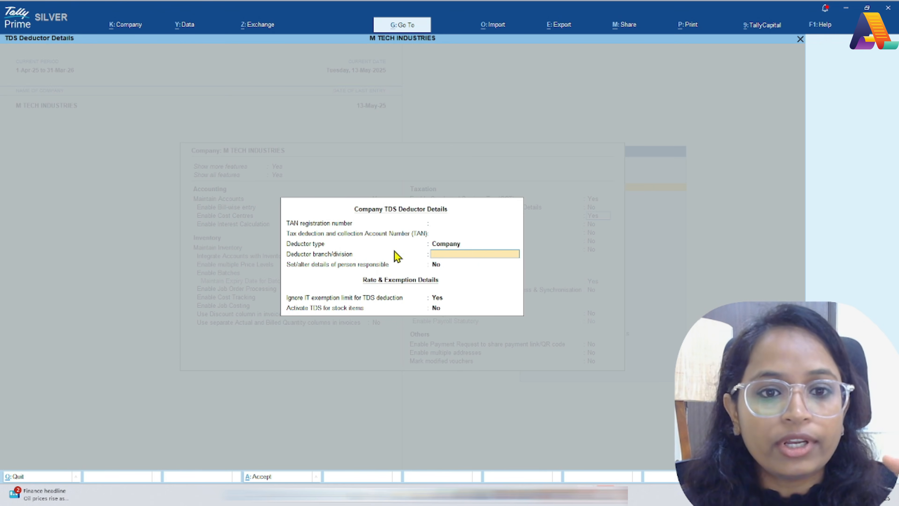
{"action": "key", "text": "Return"}
{"action": "type", "text": "y"}
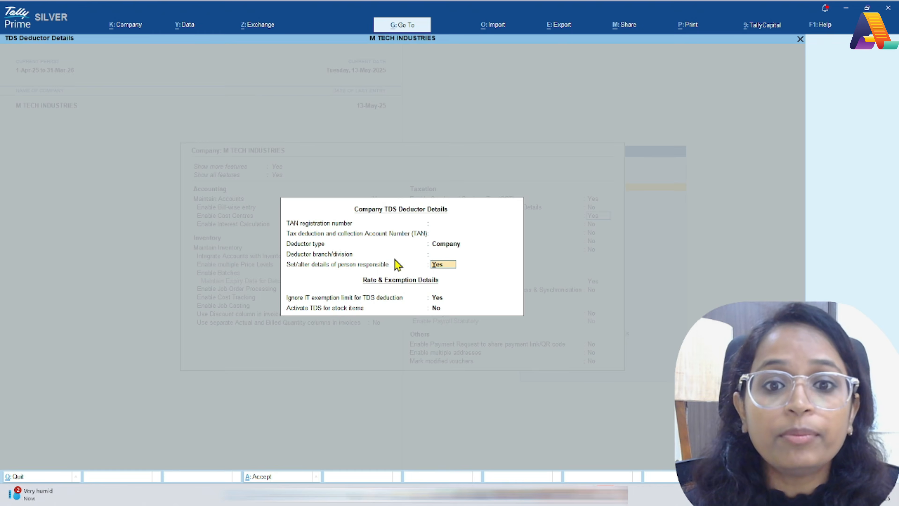
{"action": "key", "text": "Return"}
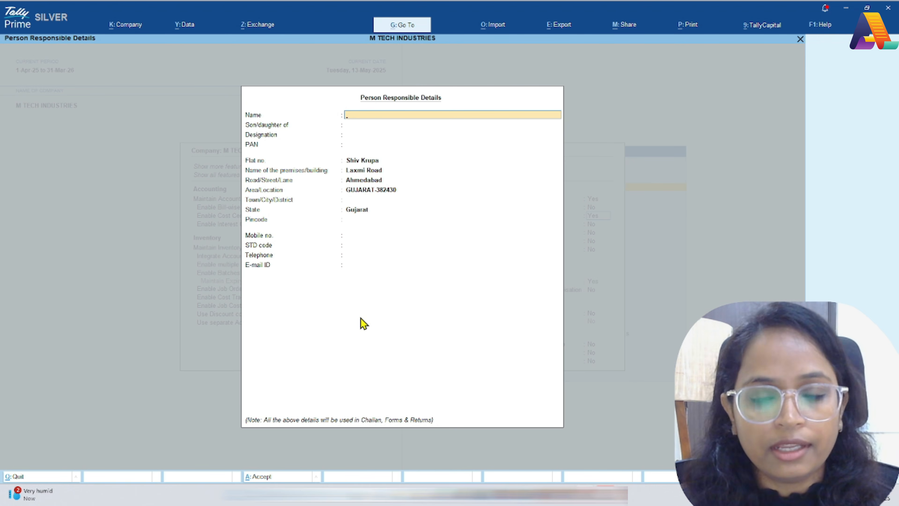
Leave Person Responsible Details empty and set person-responsible details to No.
{"action": "key", "text": "Escape"}
{"action": "key", "text": "y"}
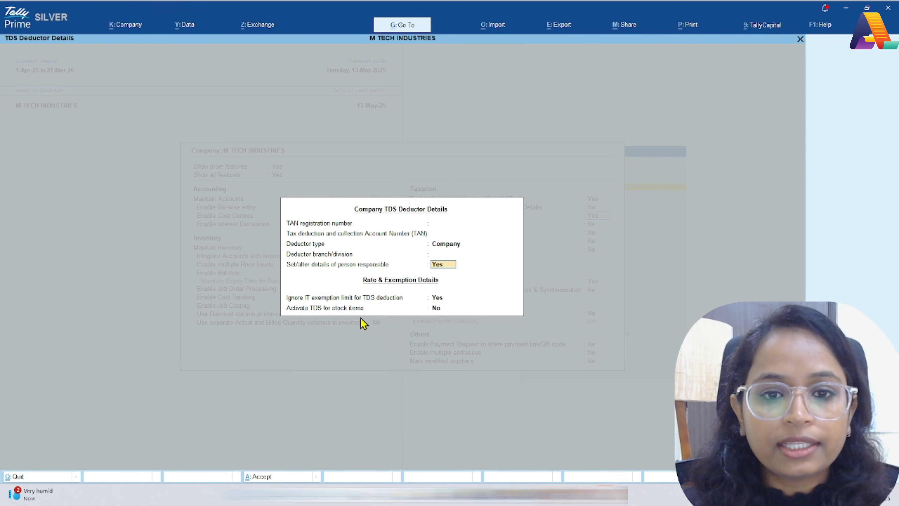
{"action": "key", "text": "Return"}
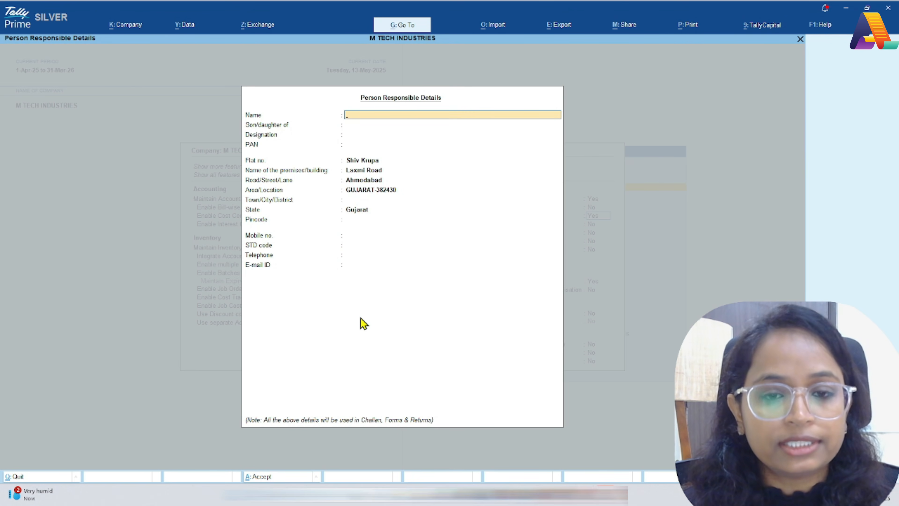
{"action": "key", "text": "Escape"}
{"action": "key", "text": "n"}
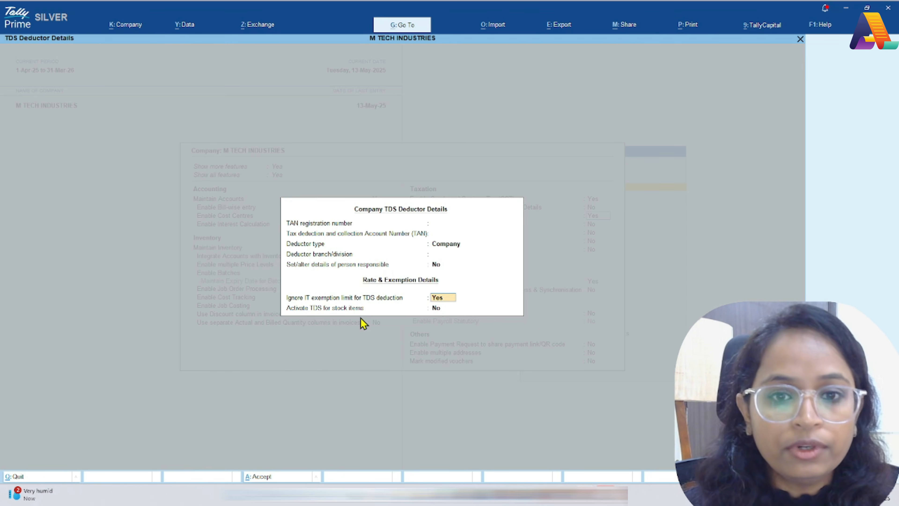
Set the IT exemption-limit option to No and save the features with Ctrl+A.
{"action": "key", "text": "n"}
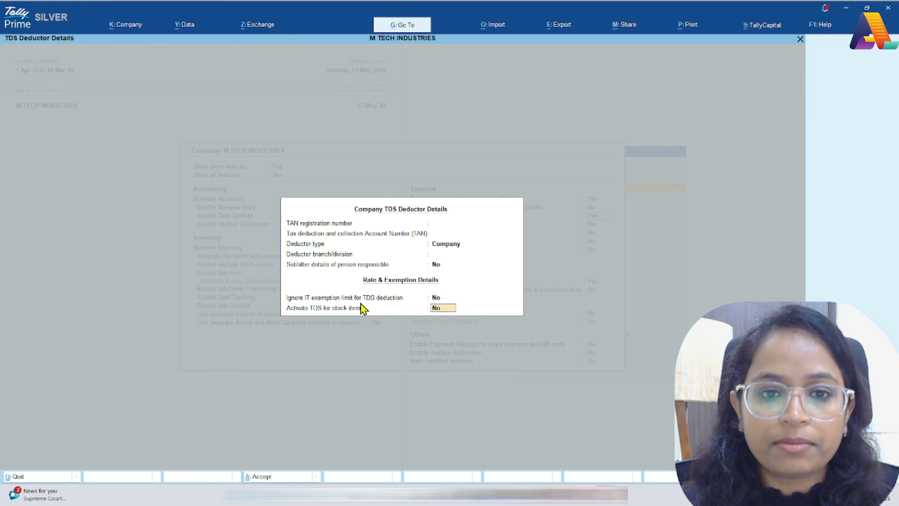
{"action": "left_click", "coordinate": [437, 300]}
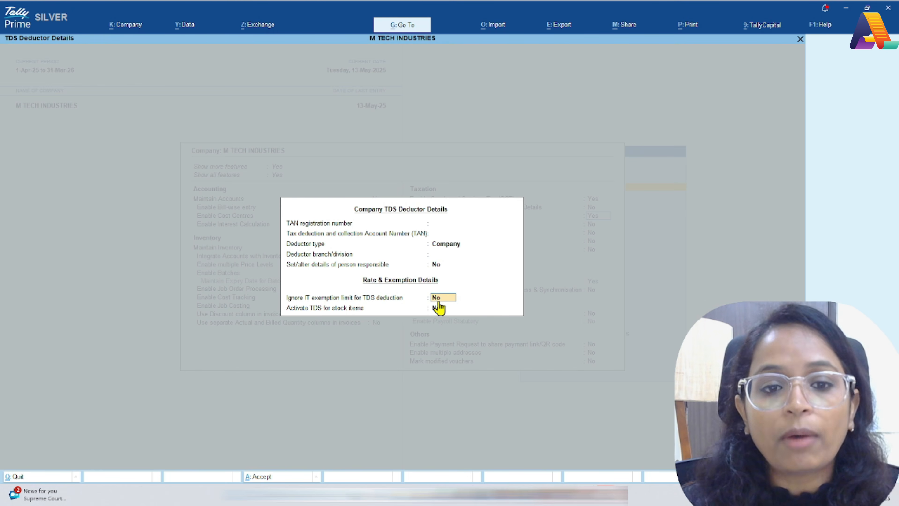
{"action": "type", "text": "y"}
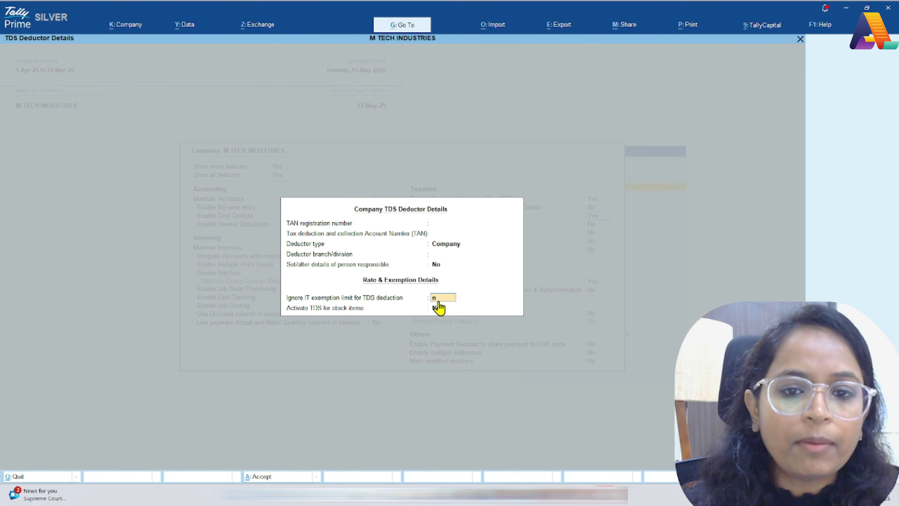
{"action": "key", "text": "Return"}
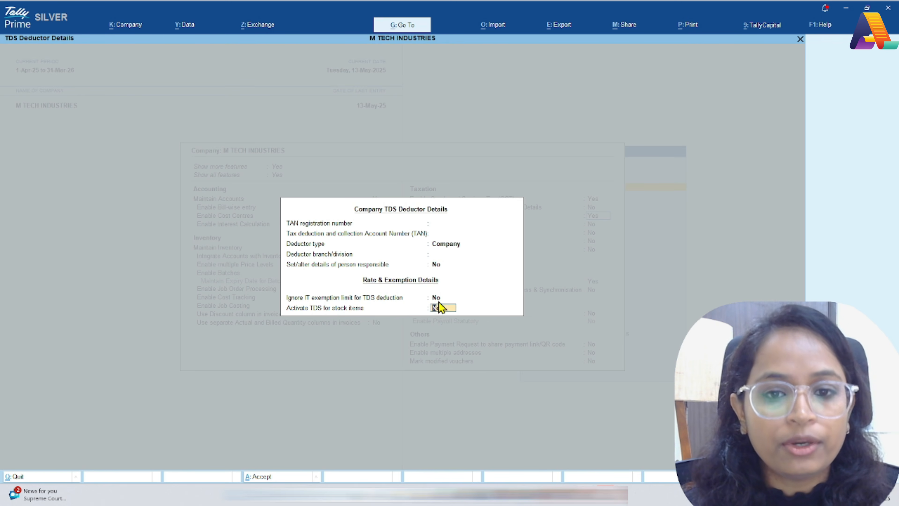
{"action": "key", "text": "Return"}
{"action": "key", "text": "ctrl+a"}
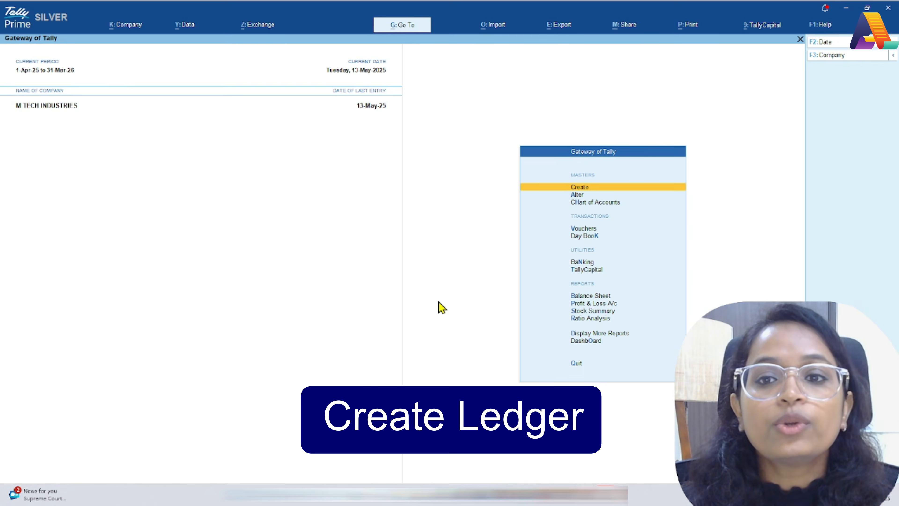
Choose Create > Ledger from the Gateway to get a blank Ledger Creation form.
{"action": "key", "text": "Return"}
{"action": "key", "text": "Down"}
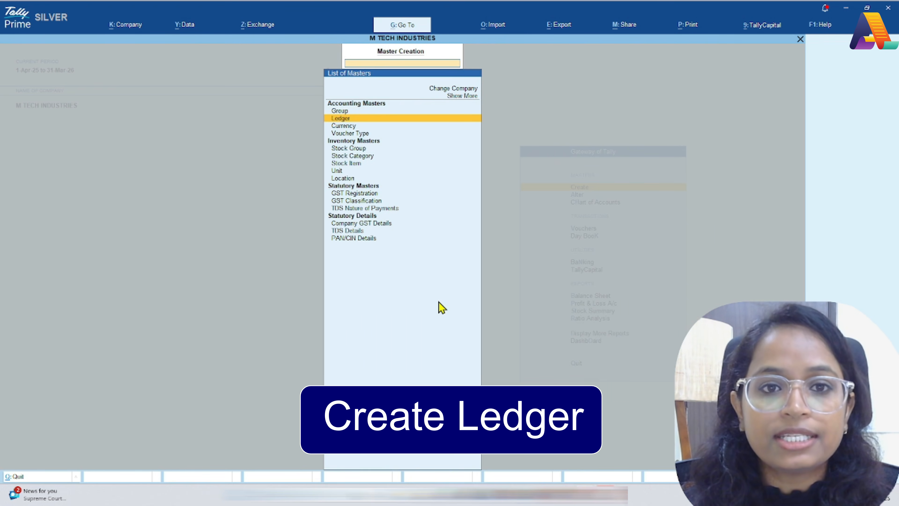
{"action": "key", "text": "Return"}
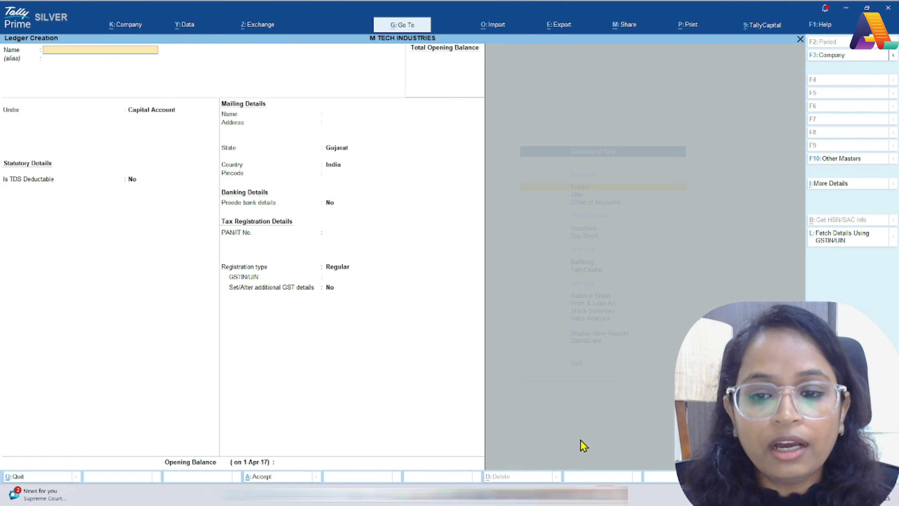
Find the service provider's name on the invoice PDF and enter it as the ledger name.
{"action": "left_click", "coordinate": [564, 494]}
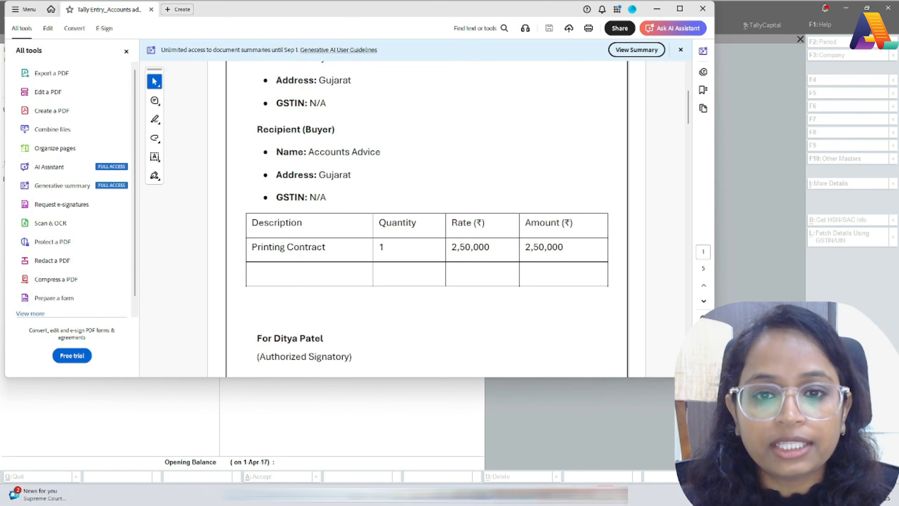
{"action": "scroll", "coordinate": [355, 226], "scroll_direction": "up", "scroll_amount": 2}
{"action": "left_click", "coordinate": [679, 8]}
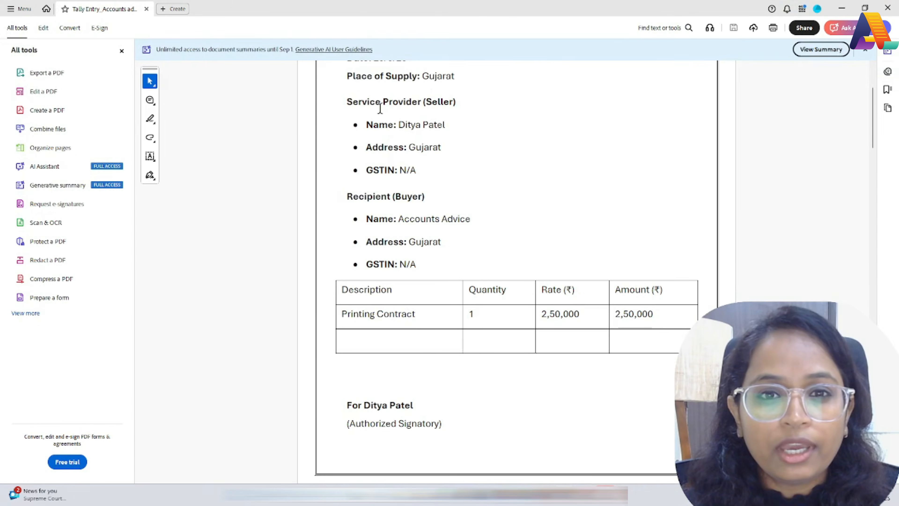
{"action": "scroll", "coordinate": [442, 248], "scroll_direction": "up", "scroll_amount": 3}
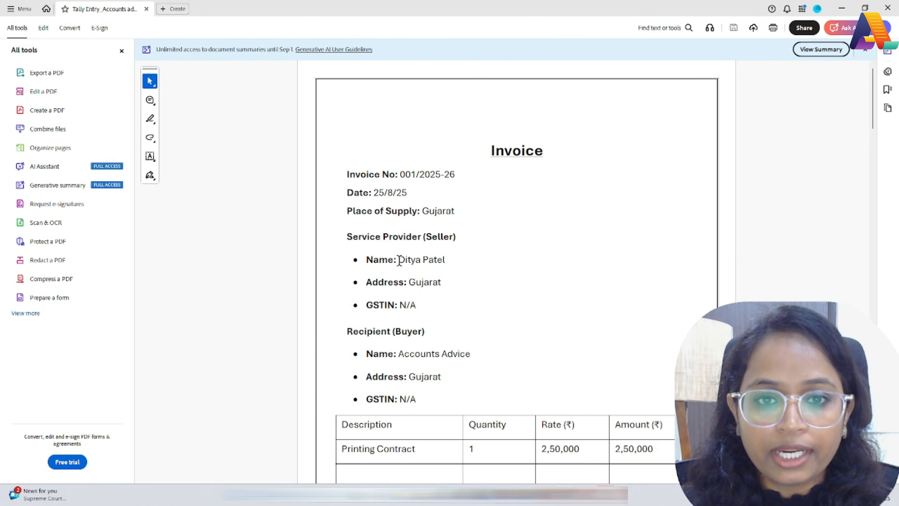
{"action": "left_click_drag", "start_coordinate": [397, 259], "coordinate": [456, 259]}
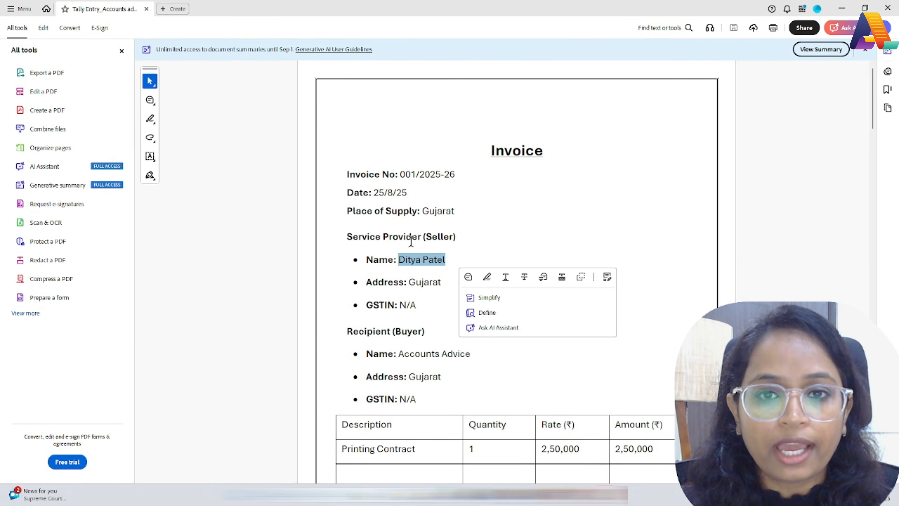
{"action": "scroll", "coordinate": [443, 269], "scroll_direction": "down", "scroll_amount": 2}
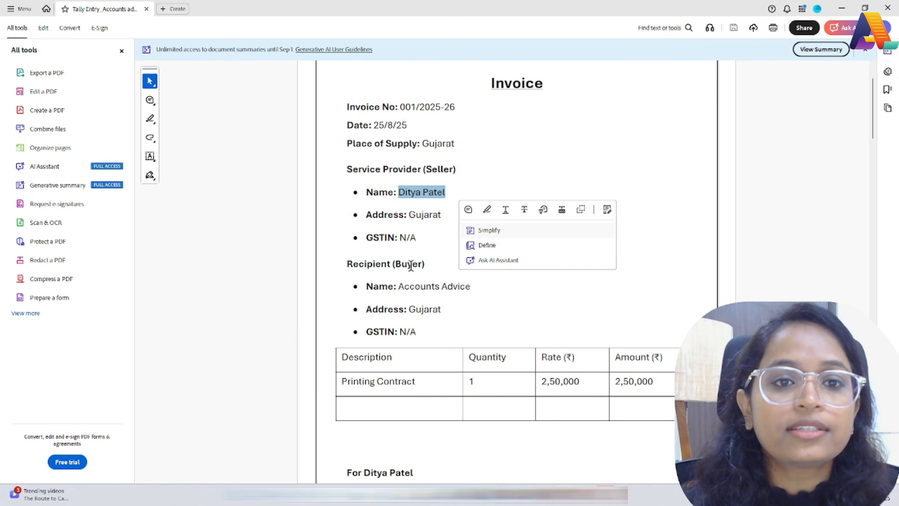
{"action": "key", "text": "alt+Tab"}
{"action": "type", "text": "Ditya Patel"}
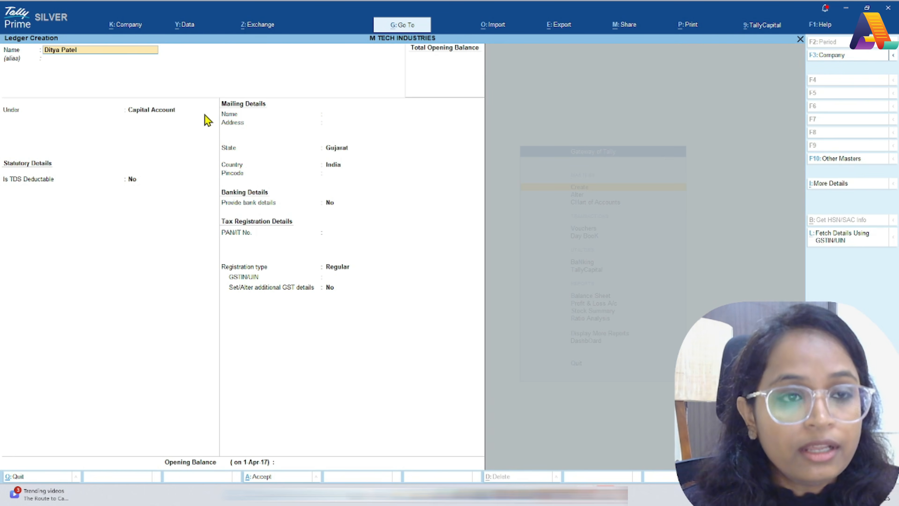
Put the ledger under Sundry Creditors, bill-by-bill balances No, and Is TDS Deductable Yes.
{"action": "key", "text": "Return"}
{"action": "type", "text": "Sun"}
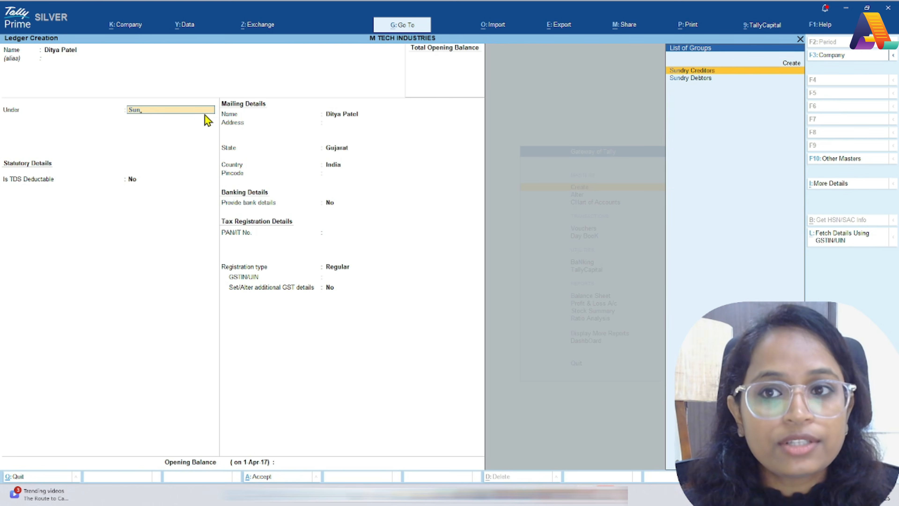
{"action": "key", "text": "Return"}
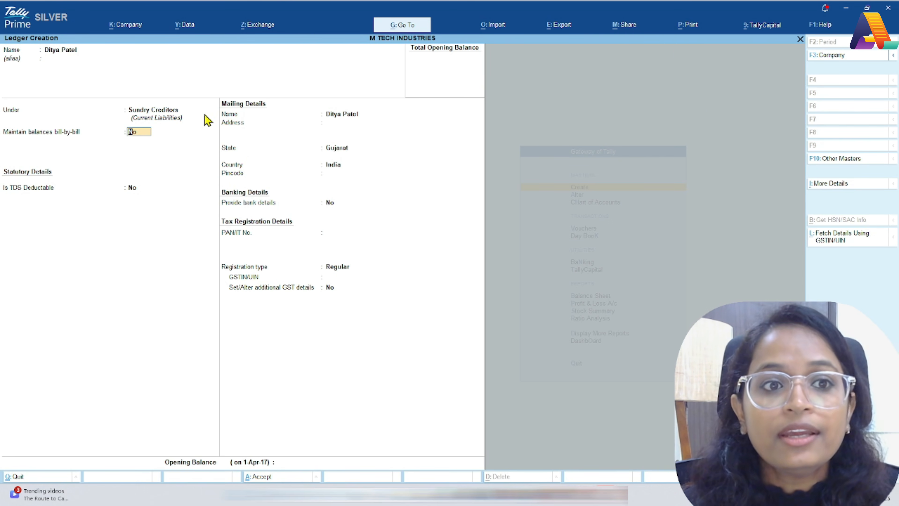
{"action": "type", "text": "y"}
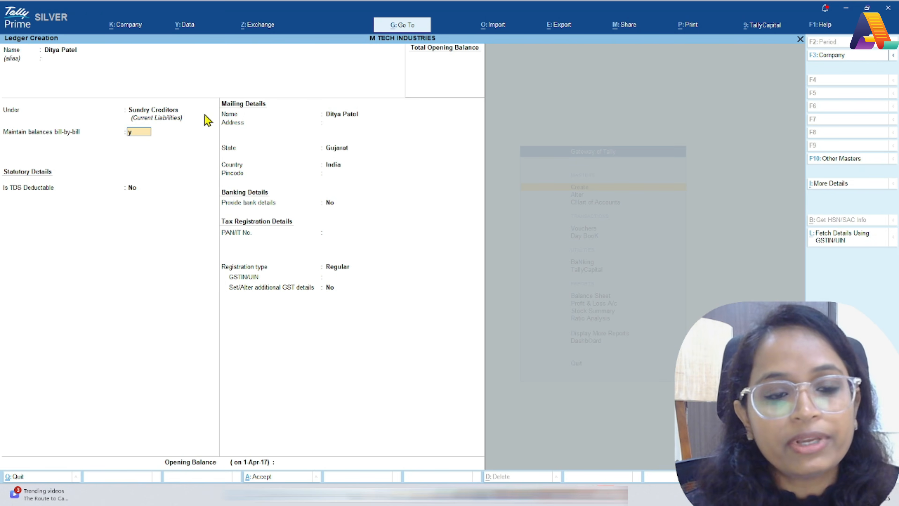
{"action": "key", "text": "Return"}
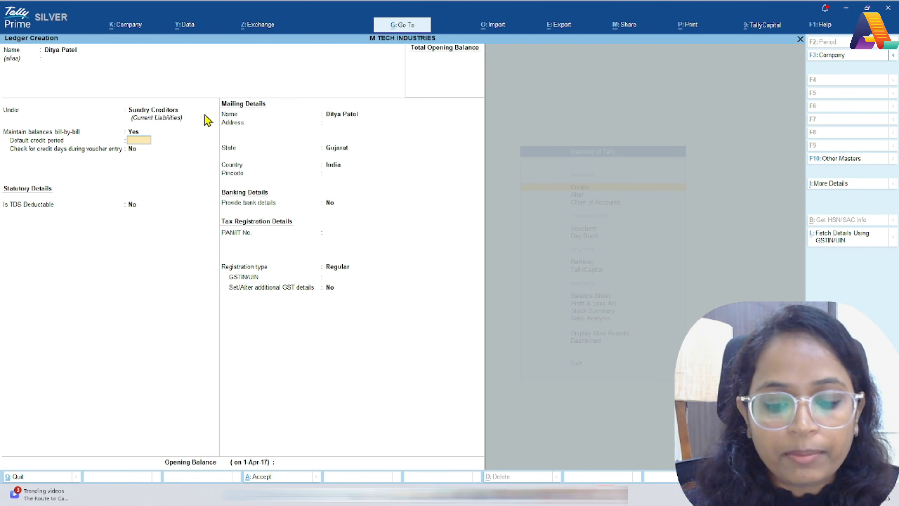
{"action": "key", "text": "BackSpace"}
{"action": "type", "text": "n"}
{"action": "key", "text": "Return"}
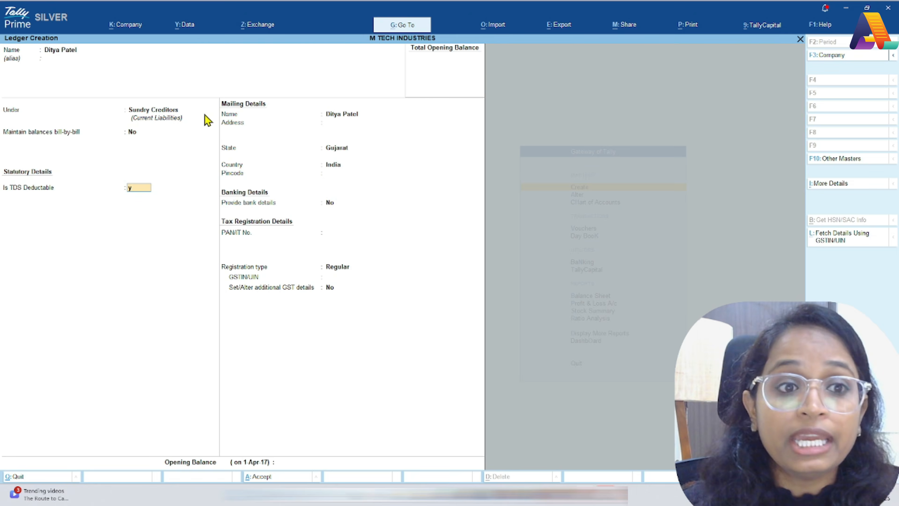
{"action": "type", "text": "y"}
{"action": "key", "text": "Return"}
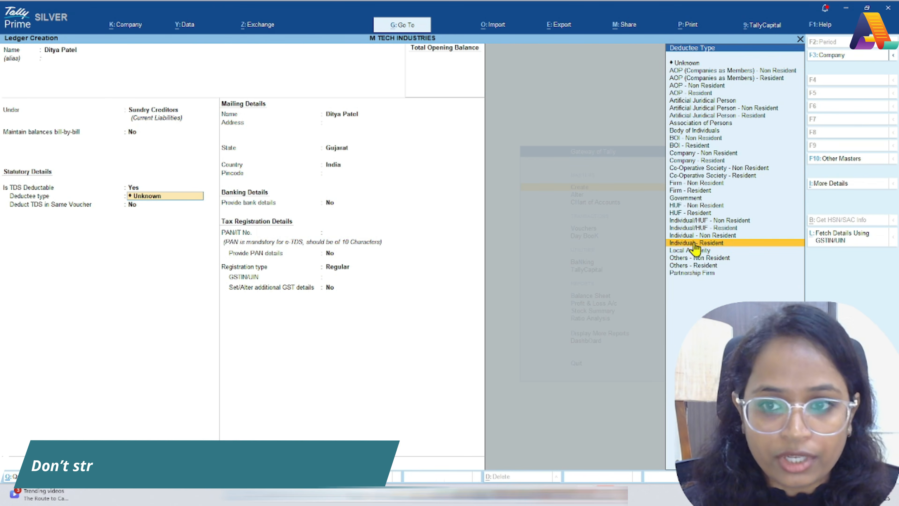
Set deductee type Individual - Resident and Deduct TDS in Same Voucher to Yes.
{"action": "key", "text": "Return"}
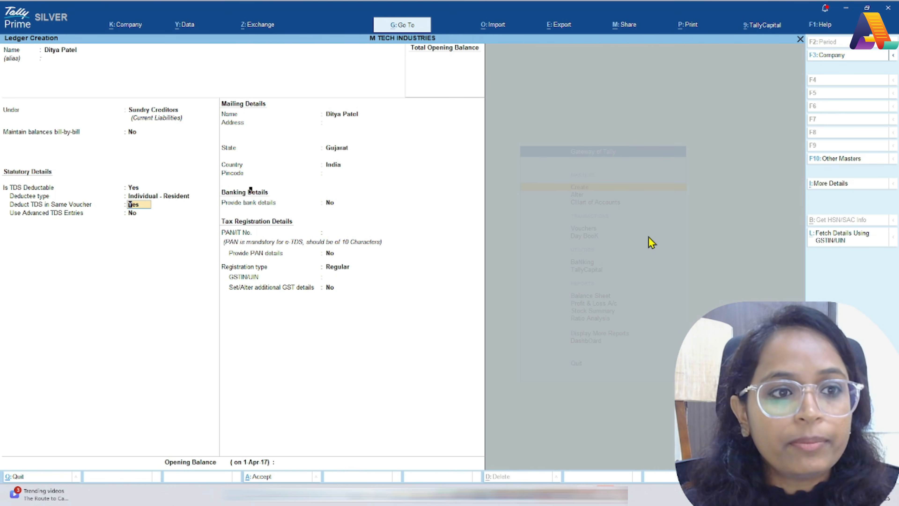
{"action": "key", "text": "Return"}
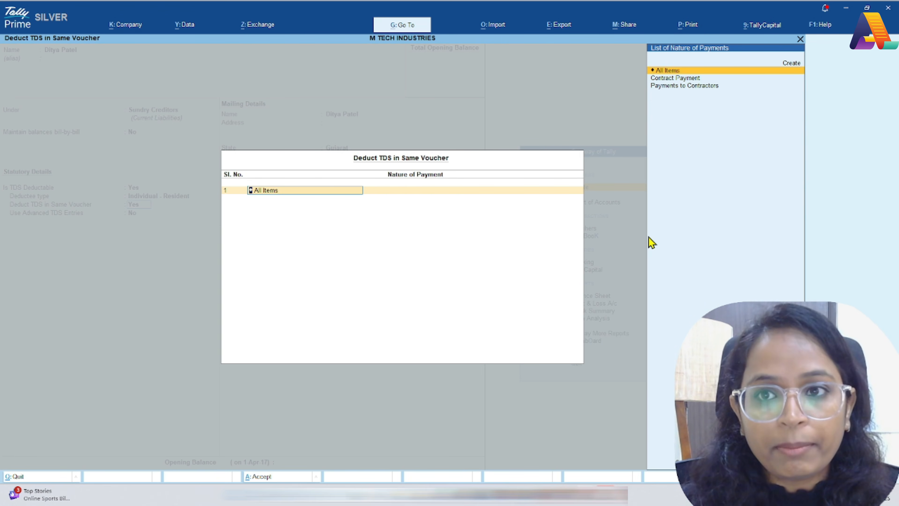
{"action": "key", "text": "Down"}
{"action": "key", "text": "Down"}
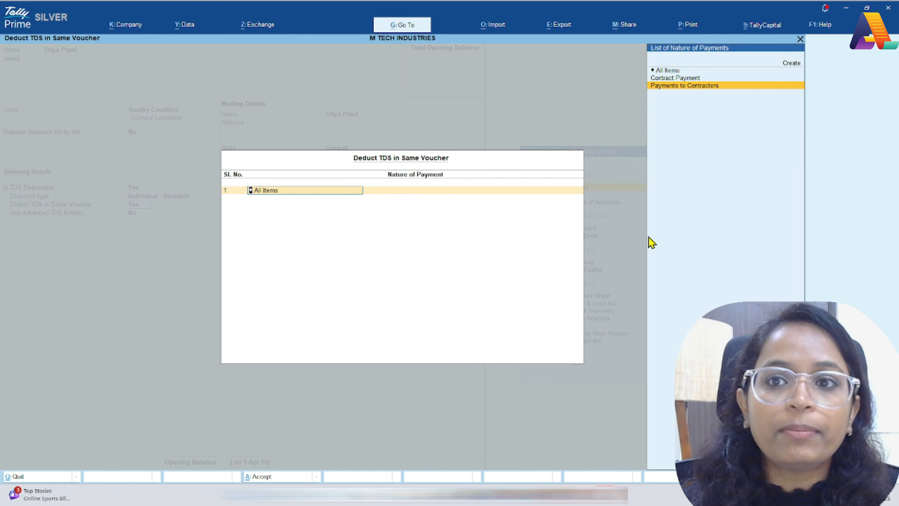
{"action": "key", "text": "Return"}
{"action": "key", "text": "BackSpace"}
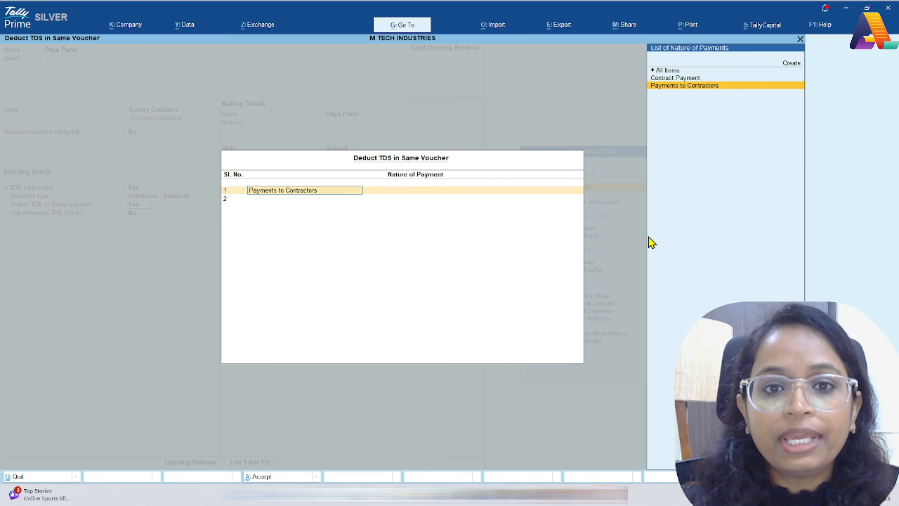
{"action": "left_click", "coordinate": [790, 65]}
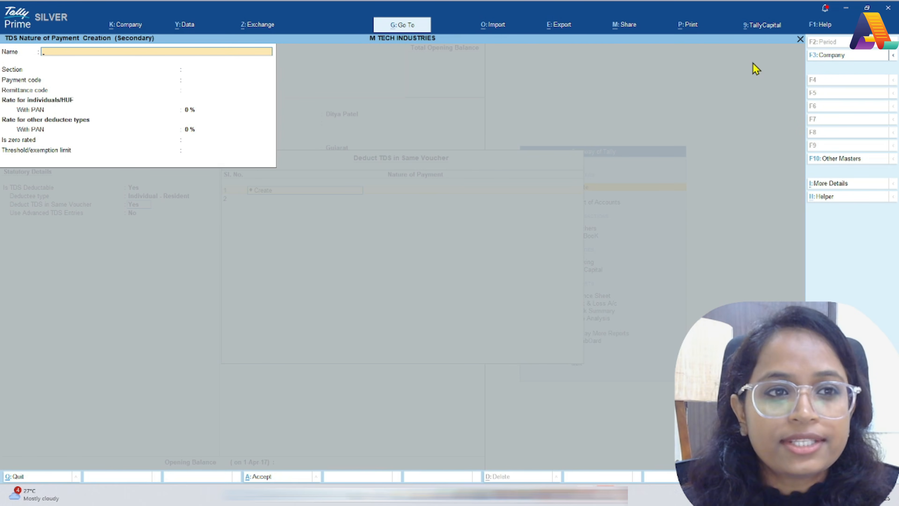
{"action": "key", "text": "alt+h"}
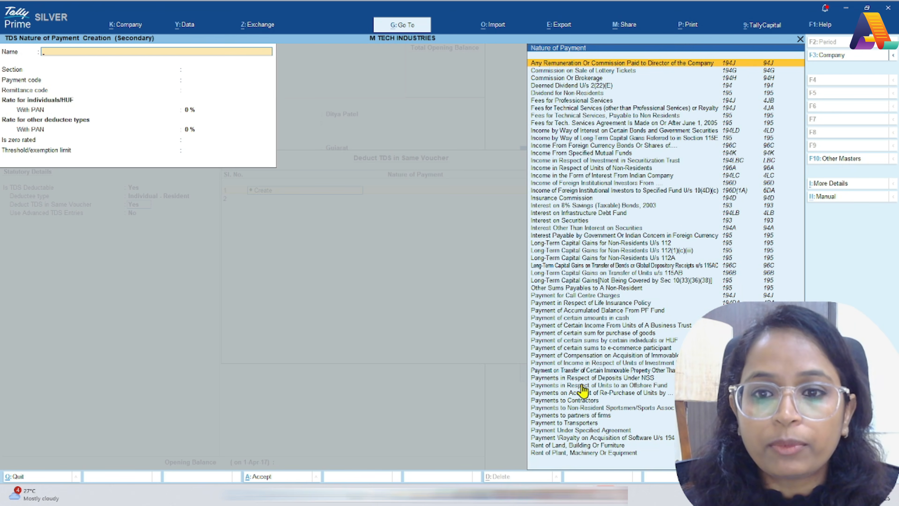
{"action": "scroll", "coordinate": [598, 343], "scroll_direction": "down", "scroll_amount": 6}
{"action": "scroll", "coordinate": [598, 344], "scroll_direction": "down", "scroll_amount": 6}
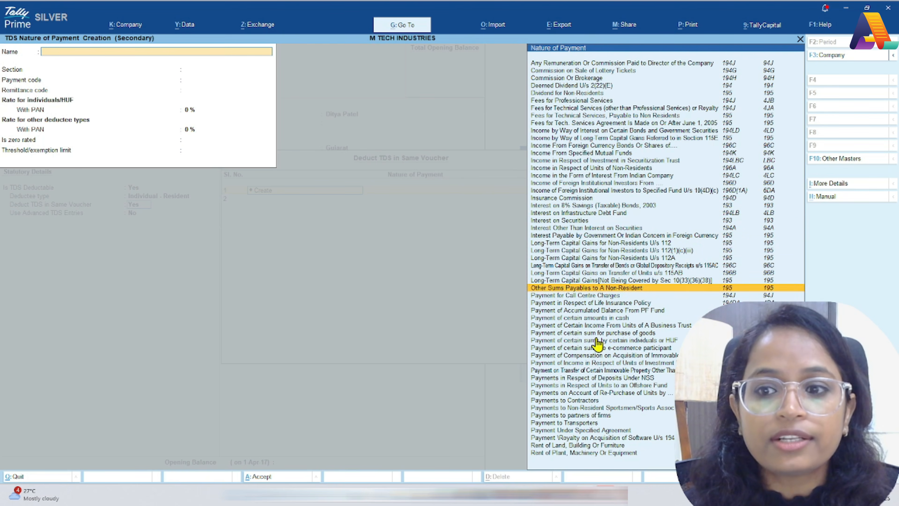
{"action": "left_click", "coordinate": [580, 402]}
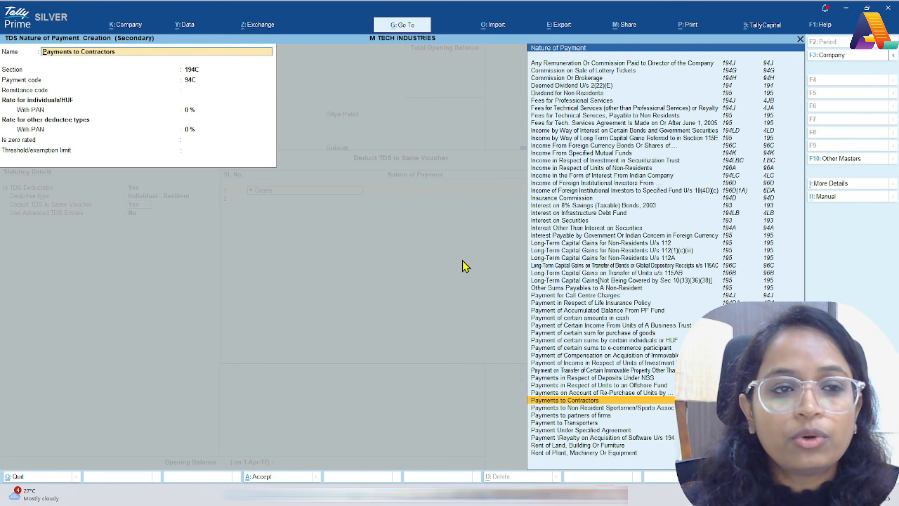
{"action": "key", "text": "Escape"}
{"action": "key", "text": "Escape"}
{"action": "key", "text": "Escape"}
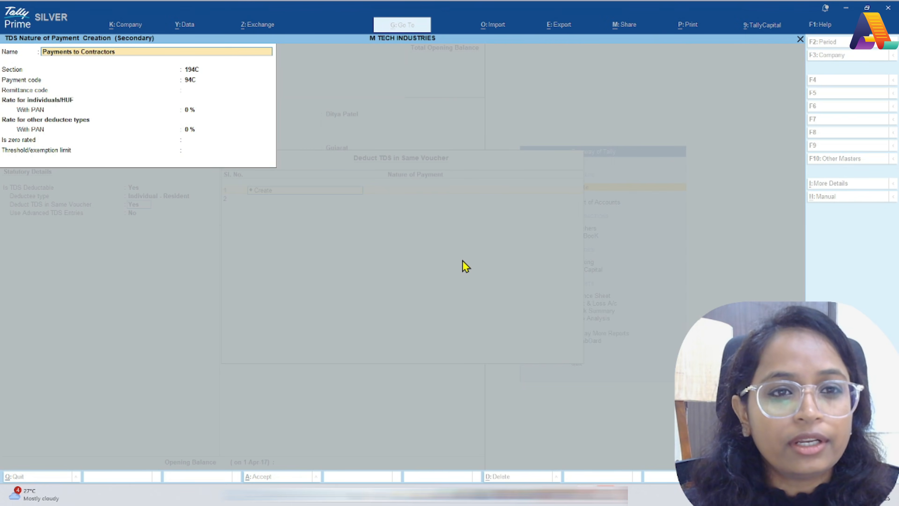
{"action": "key", "text": "Escape"}
{"action": "key", "text": "Down"}
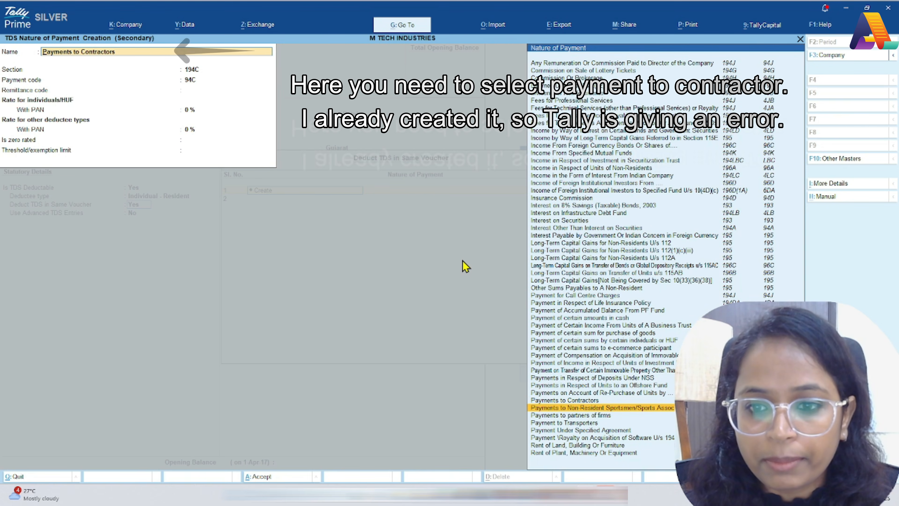
{"action": "key", "text": "Down"}
{"action": "key", "text": "Return"}
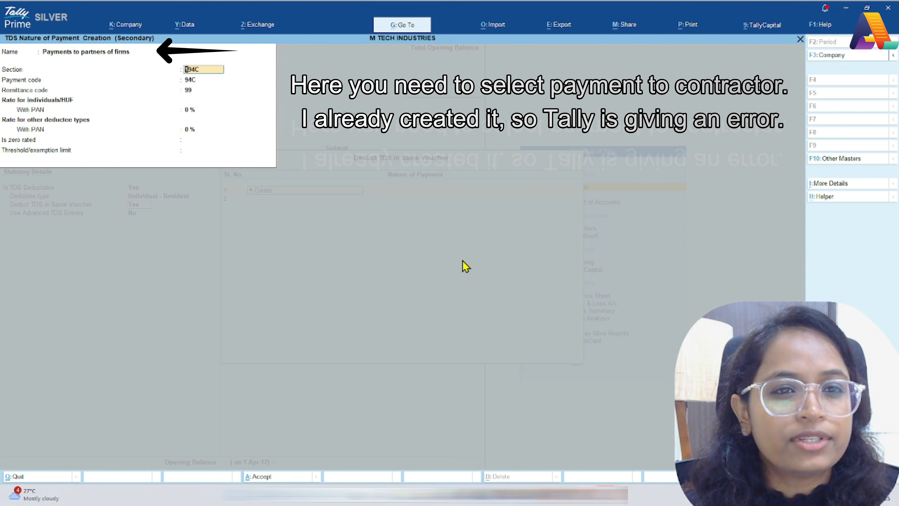
{"action": "key", "text": "Return"}
{"action": "key", "text": "Return"}
{"action": "key", "text": "BackSpace"}
{"action": "key", "text": "BackSpace"}
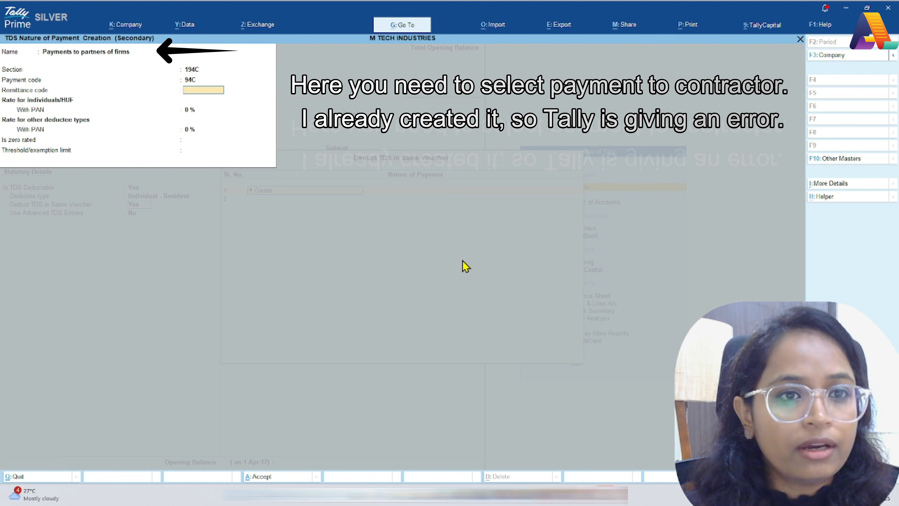
{"action": "key", "text": "Return"}
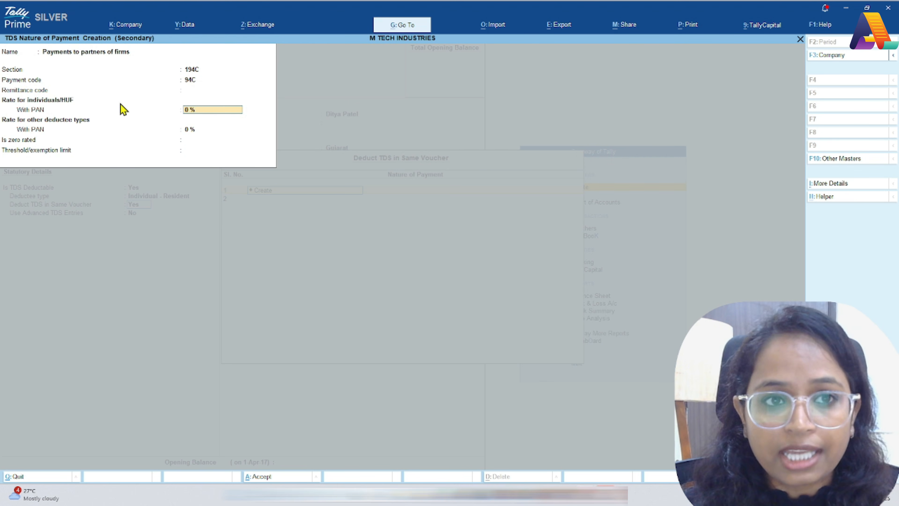
{"action": "key", "text": "Return"}
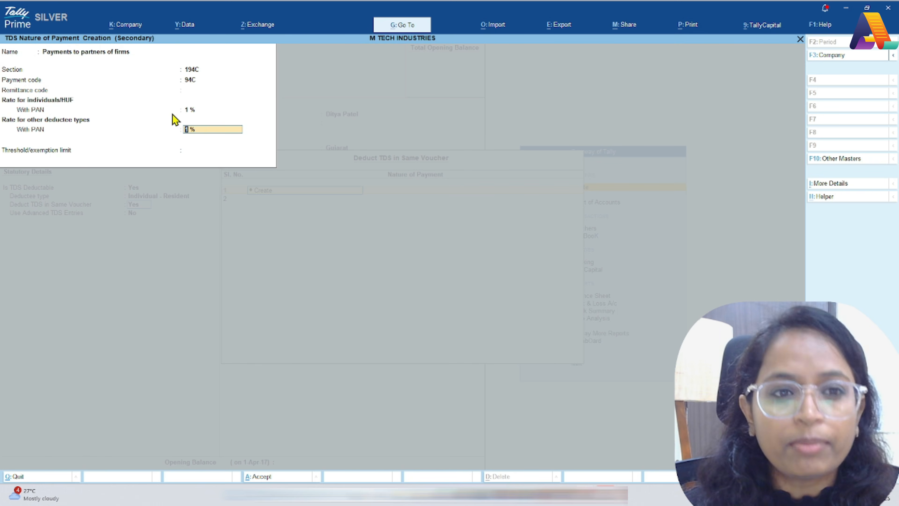
{"action": "type", "text": "2"}
{"action": "key", "text": "Return"}
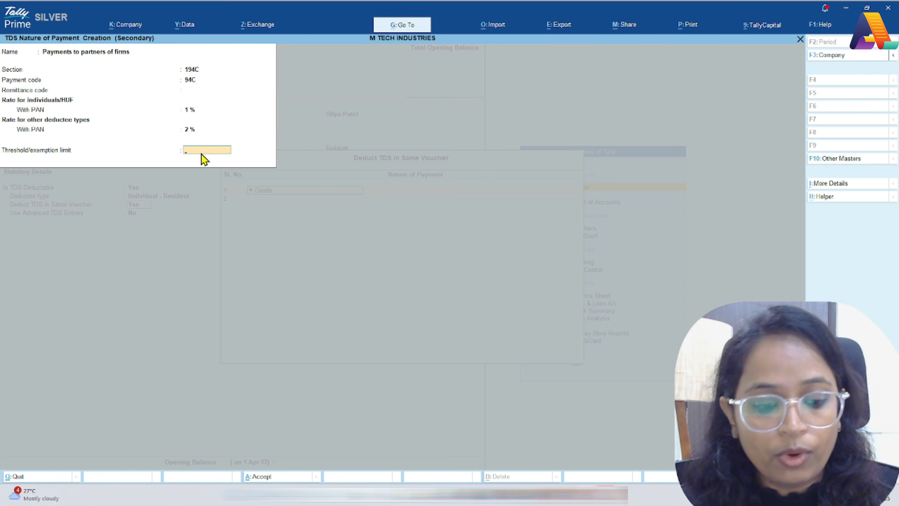
{"action": "key", "text": "Escape"}
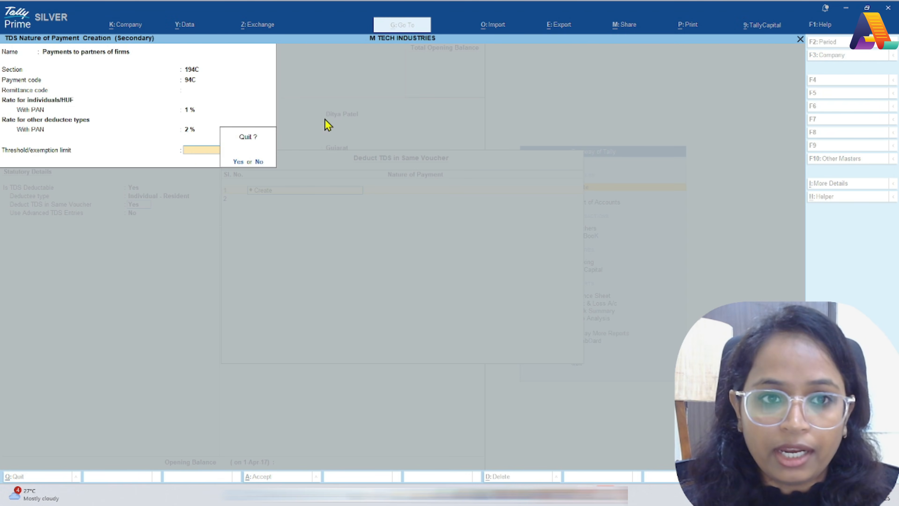
{"action": "key", "text": "y"}
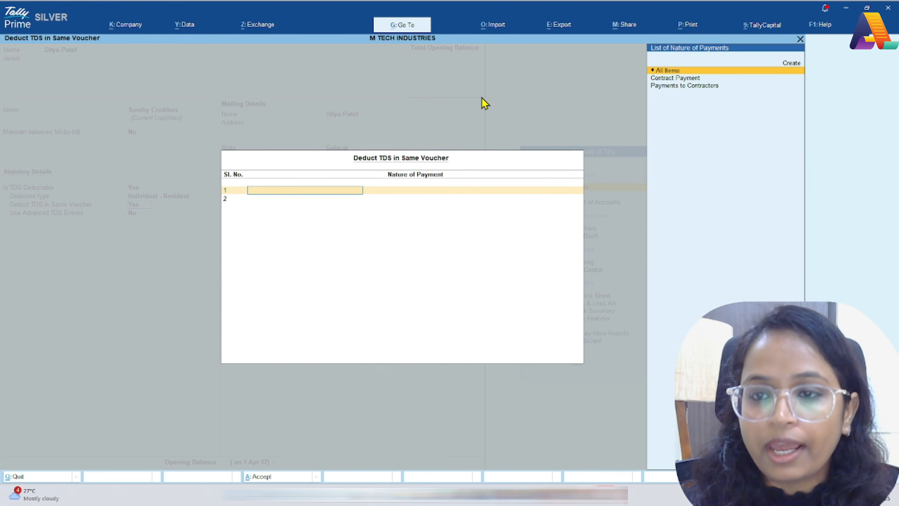
Assign Payments to Contractors as the ledger's TDS nature of payment.
{"action": "key", "text": "Down"}
{"action": "key", "text": "Down"}
{"action": "key", "text": "Return"}
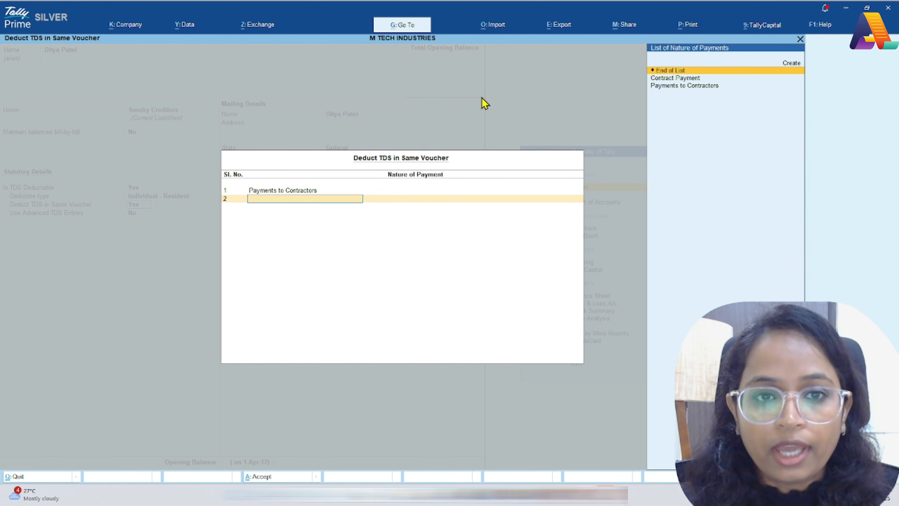
{"action": "key", "text": "Up"}
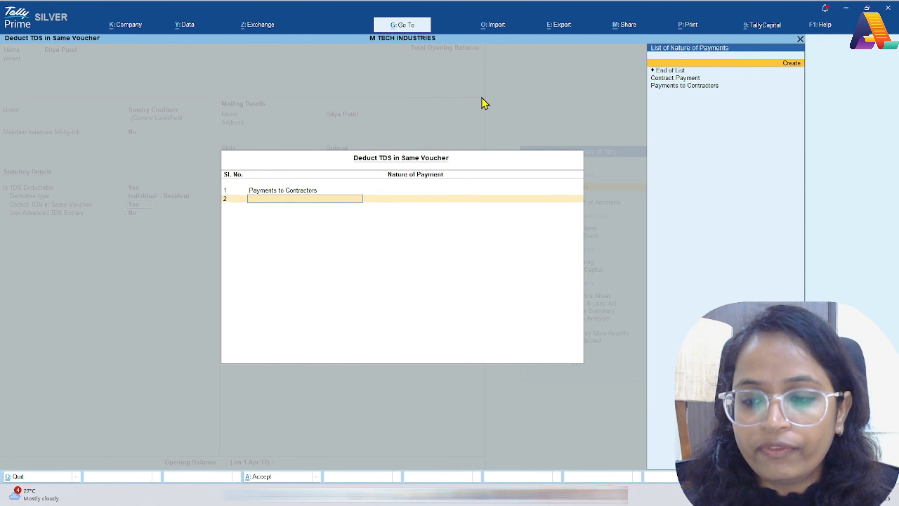
{"action": "key", "text": "Down"}
{"action": "key", "text": "Return"}
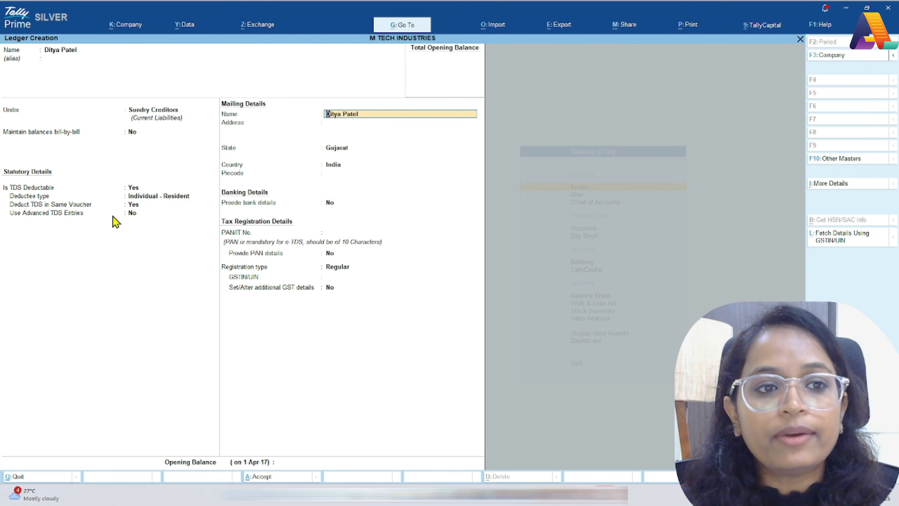
Set Use Advanced TDS Entries and Set/Alter Zero / Lower Deduction to Yes.
{"action": "left_click", "coordinate": [130, 213]}
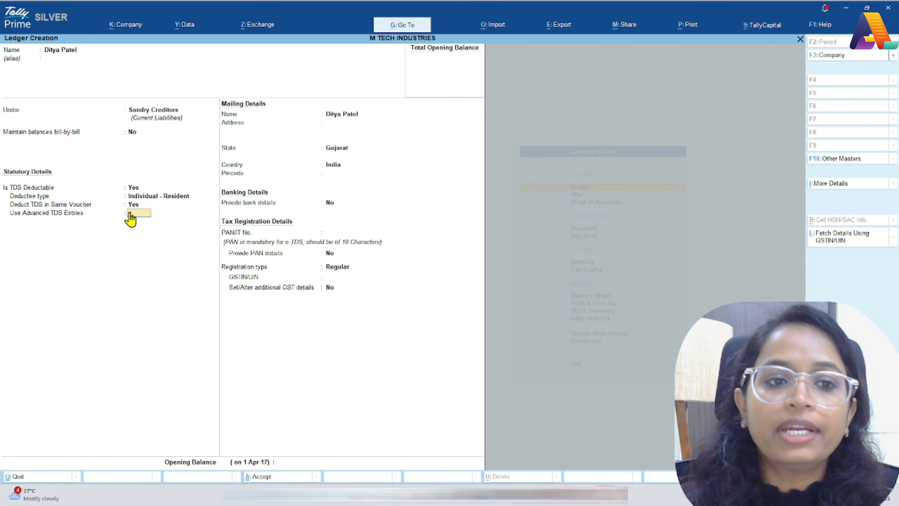
{"action": "key", "text": "y"}
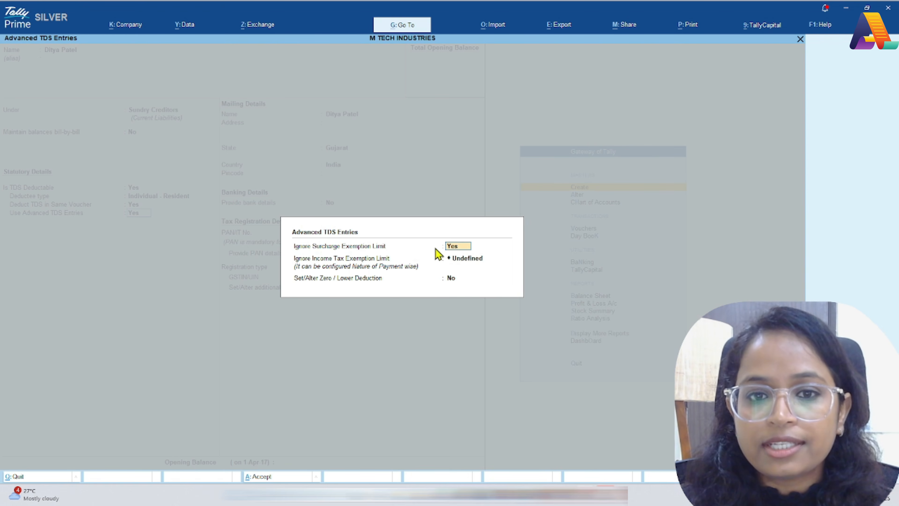
{"action": "left_click", "coordinate": [467, 261]}
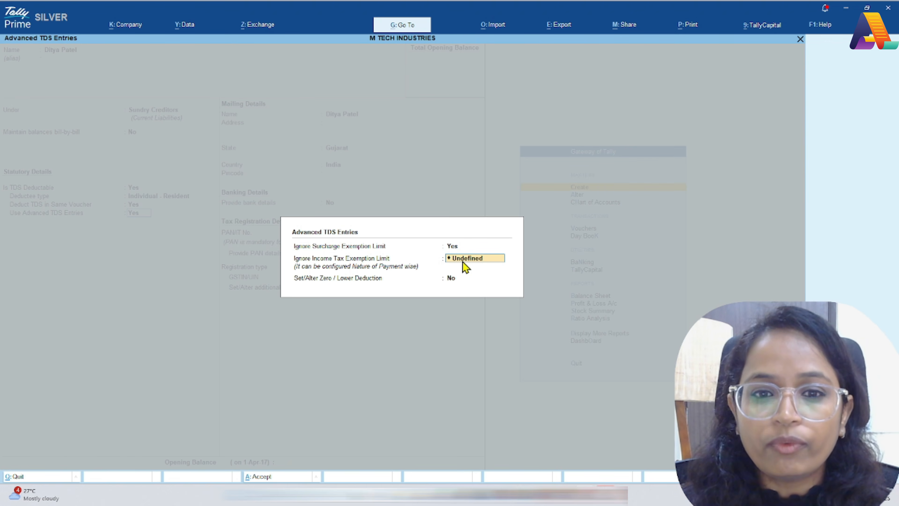
{"action": "left_click", "coordinate": [448, 278]}
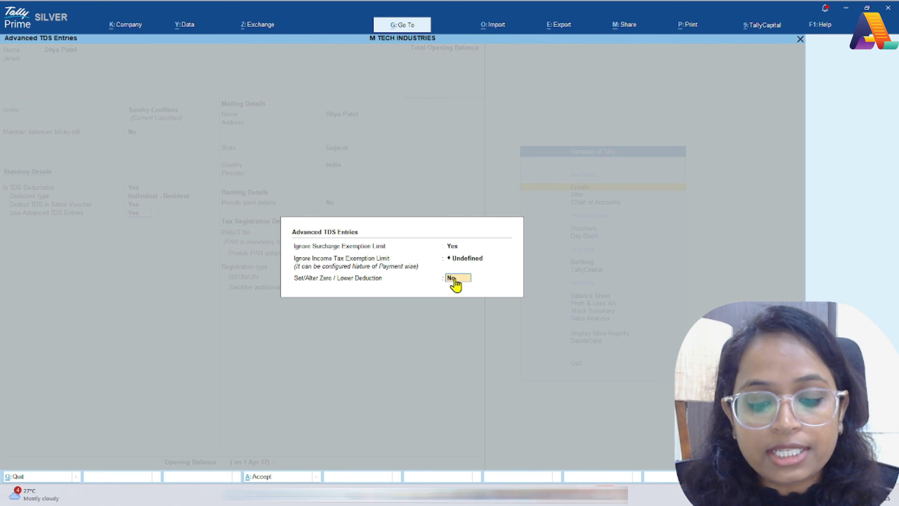
{"action": "type", "text": "y"}
{"action": "key", "text": "Return"}
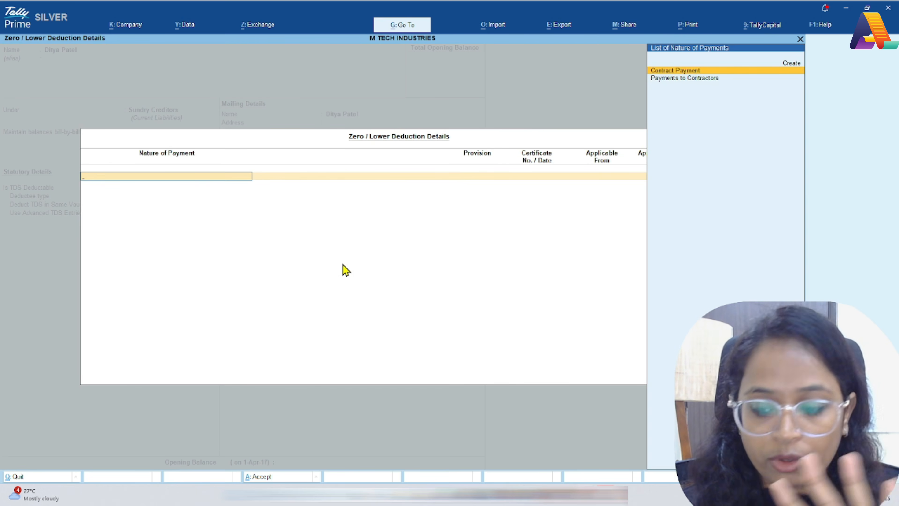
{"action": "key", "text": "Down"}
Record Payments to Contractors under provision 197 Lower Deduction, skipping certificate details.
{"action": "key", "text": "Return"}
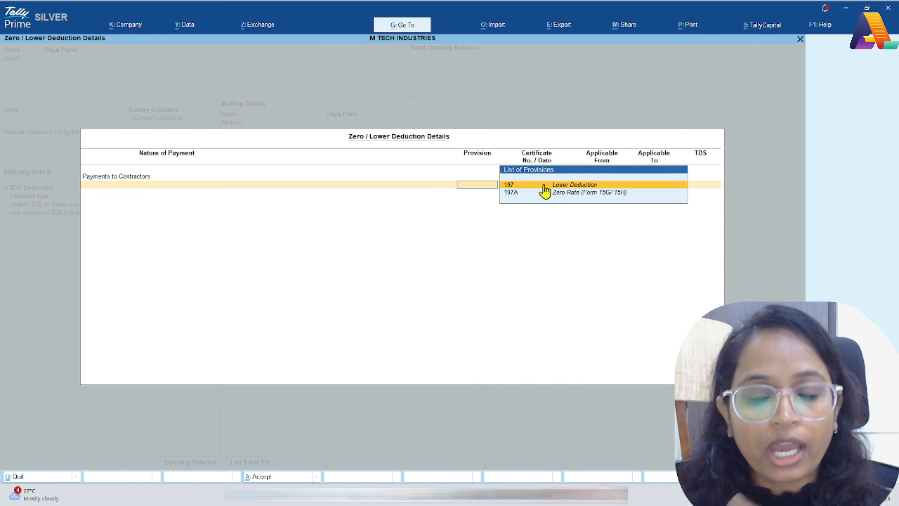
{"action": "key", "text": "Return"}
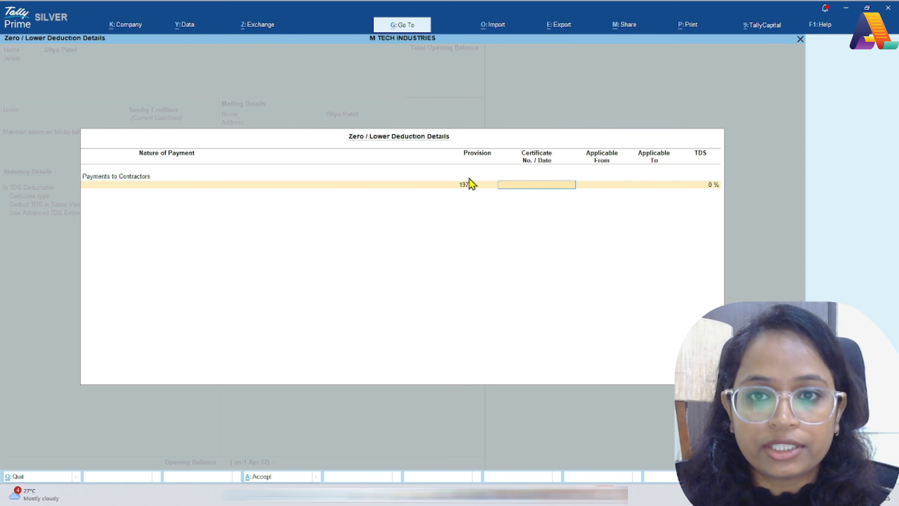
{"action": "key", "text": "Return"}
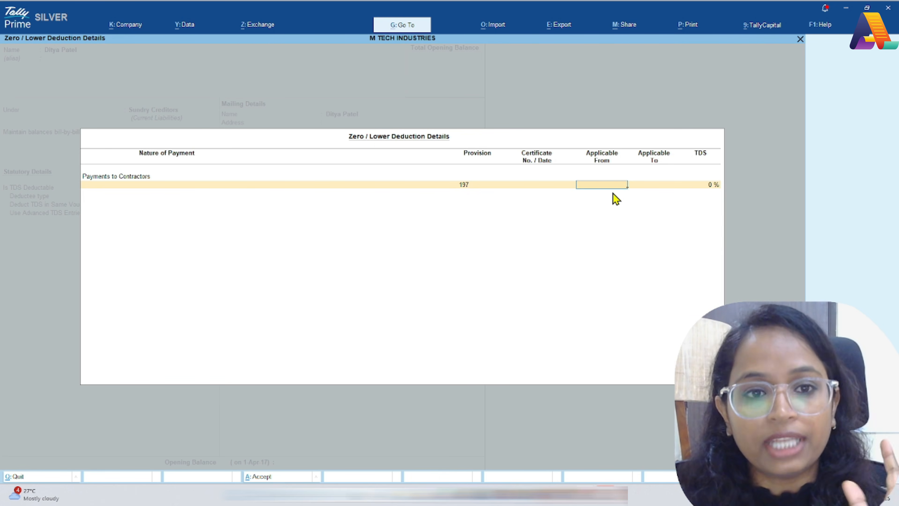
{"action": "key", "text": "Escape"}
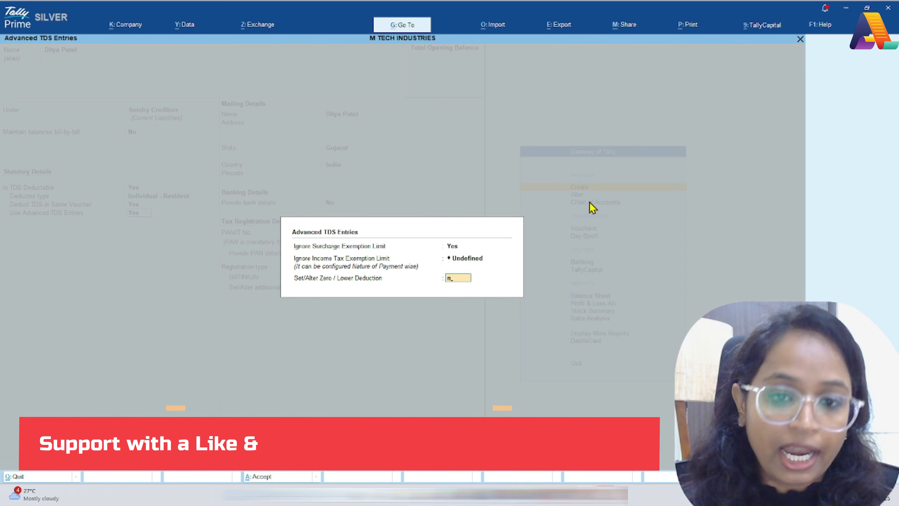
Set Provide PAN details to Yes with PAN Status Available and accept the Name on PAN.
{"action": "key", "text": "Return"}
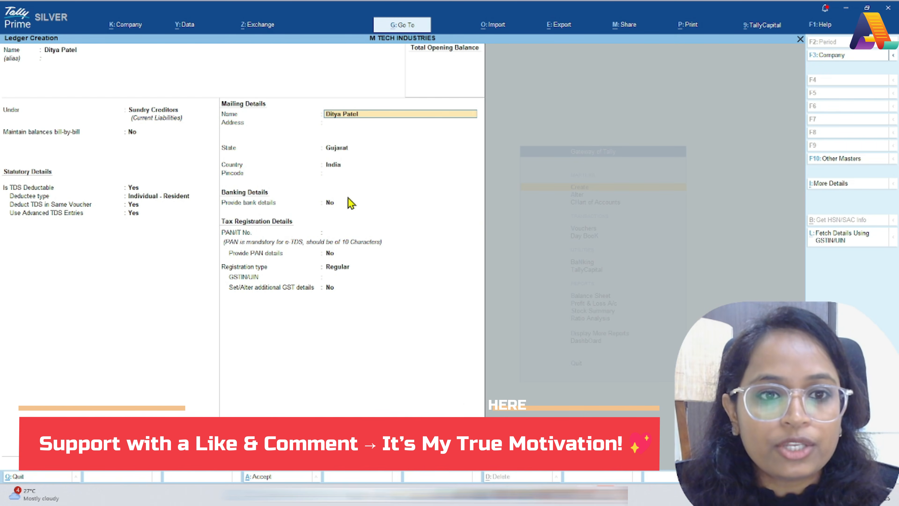
{"action": "left_click", "coordinate": [249, 240]}
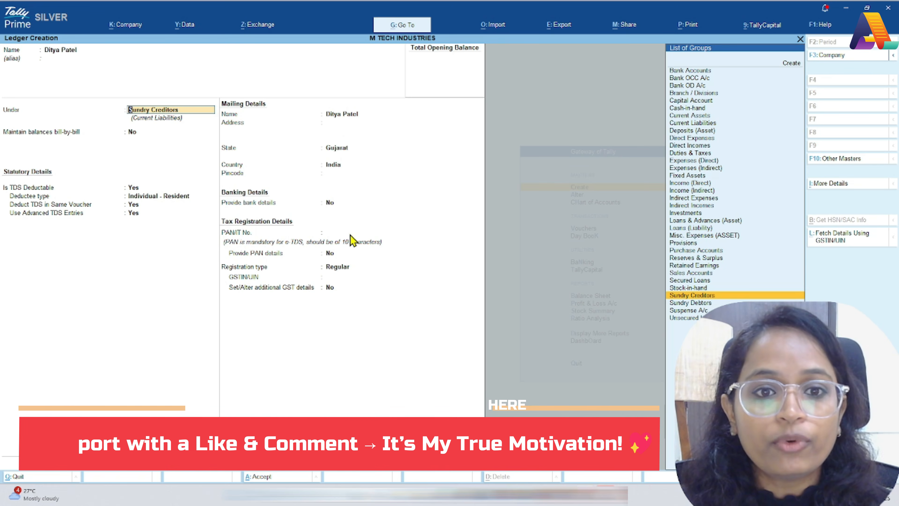
{"action": "left_click", "coordinate": [345, 233]}
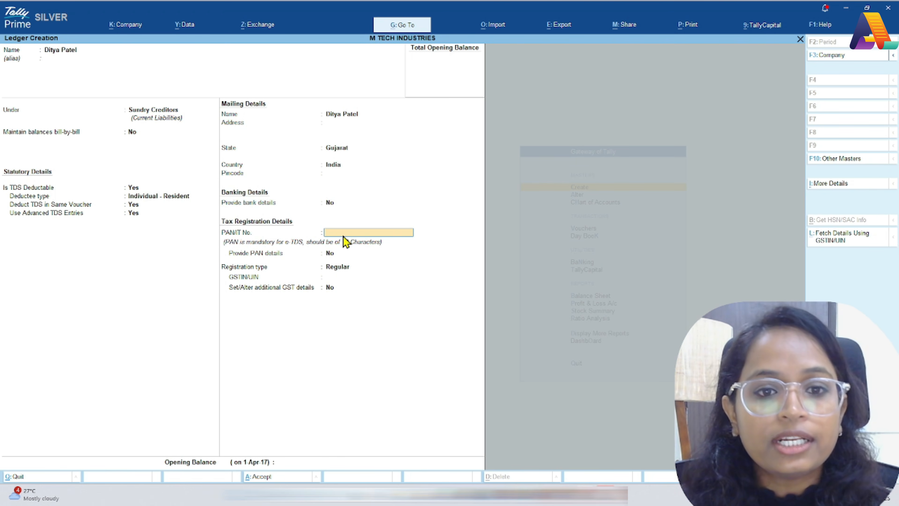
{"action": "left_click", "coordinate": [345, 253]}
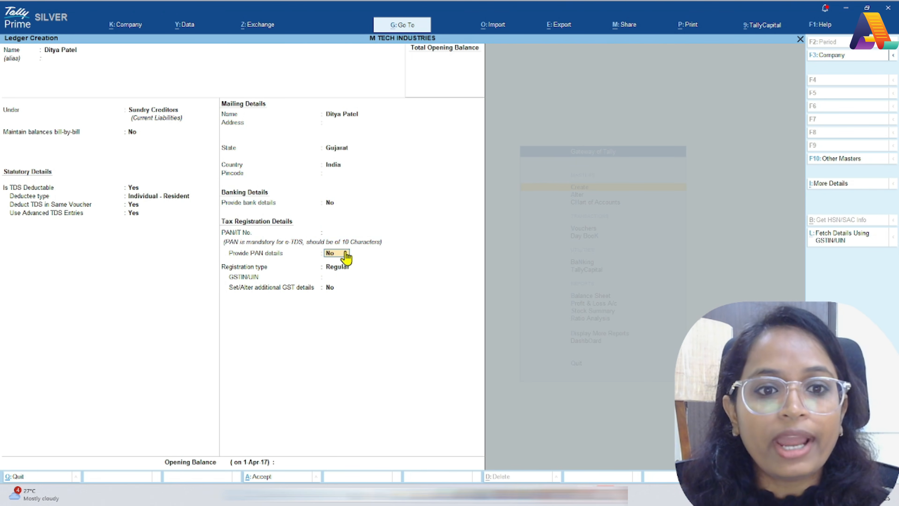
{"action": "type", "text": "y"}
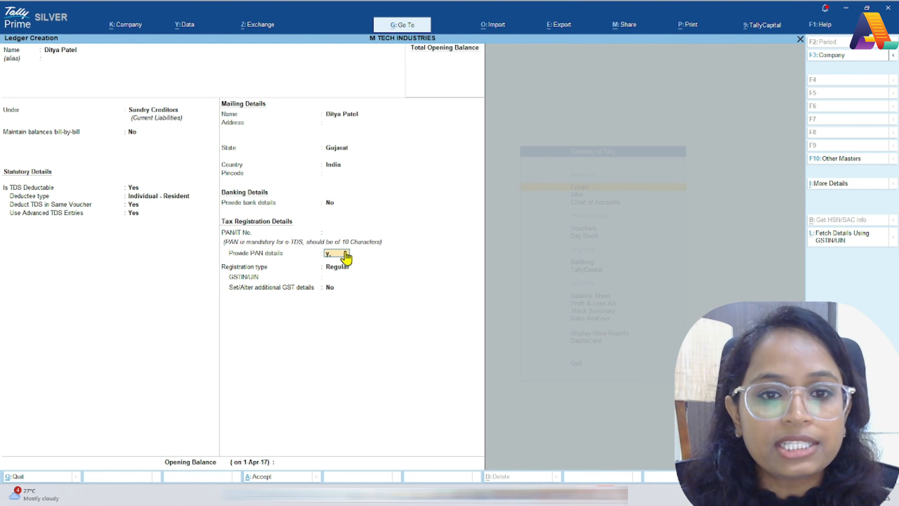
{"action": "key", "text": "Return"}
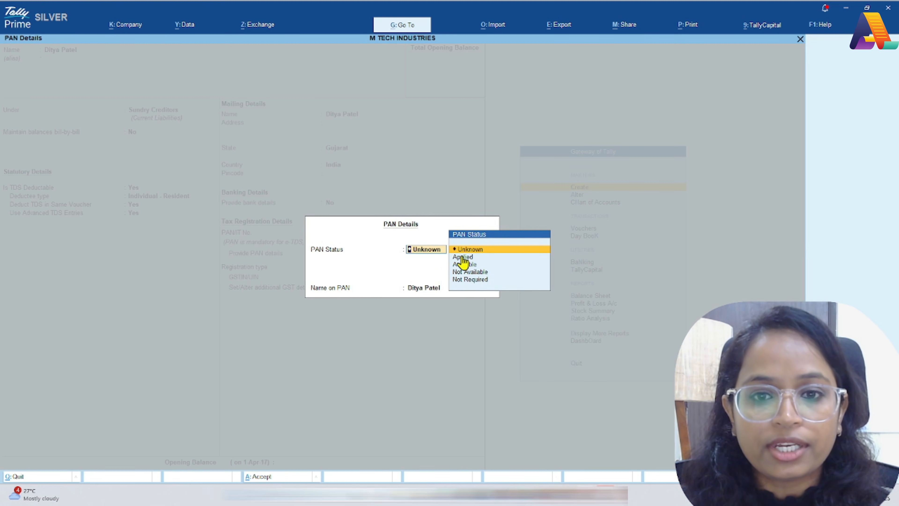
{"action": "left_click", "coordinate": [468, 264]}
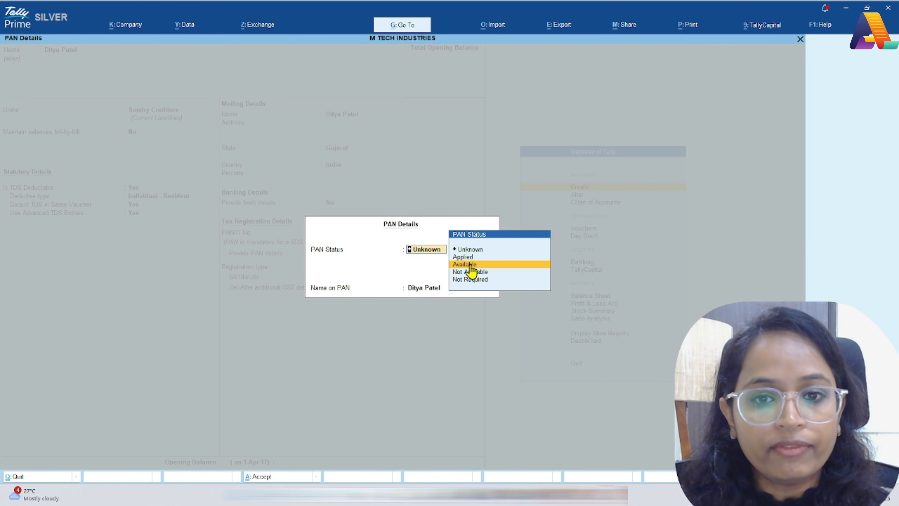
{"action": "key", "text": "Return"}
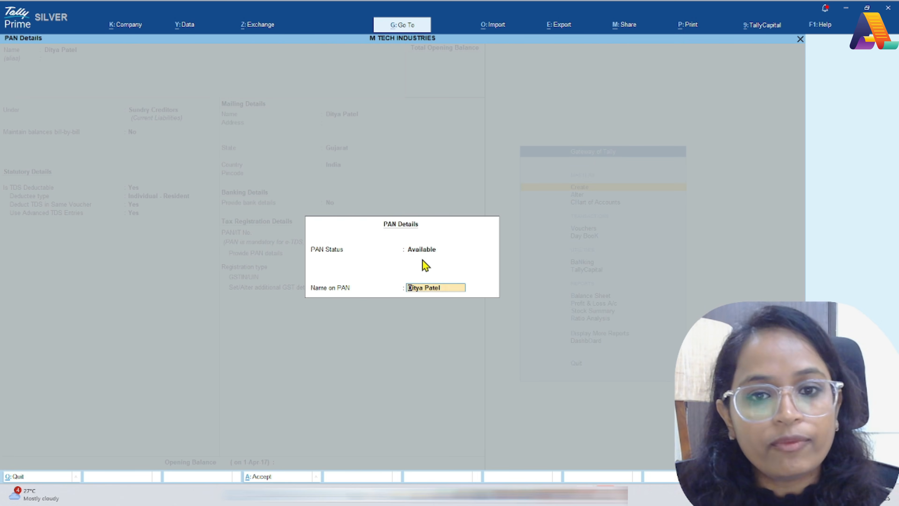
{"action": "key", "text": "Return"}
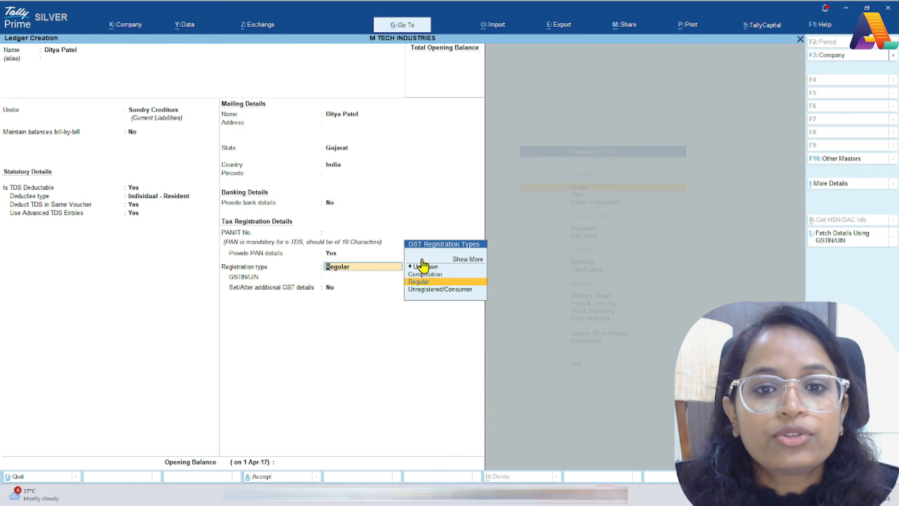
Change the vendor ledger's GST registration type from Regular to Unknown.
{"action": "key", "text": "Return"}
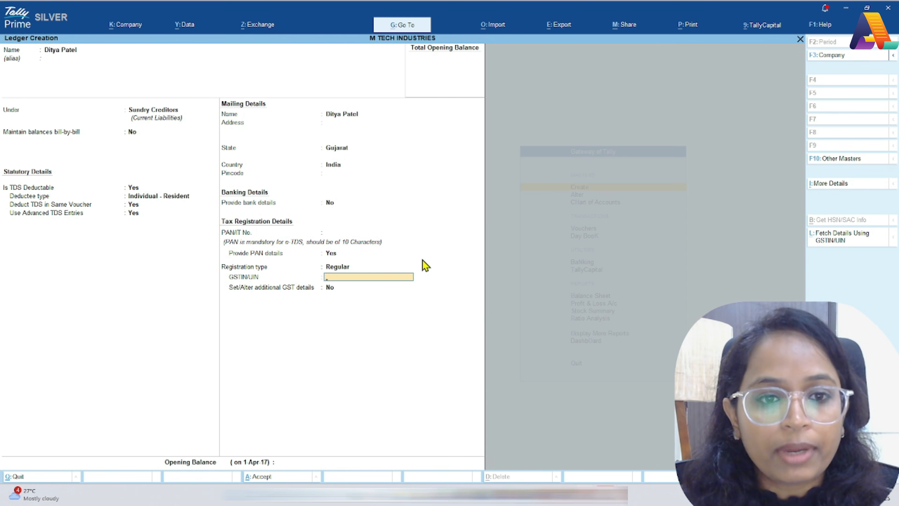
{"action": "key", "text": "Return"}
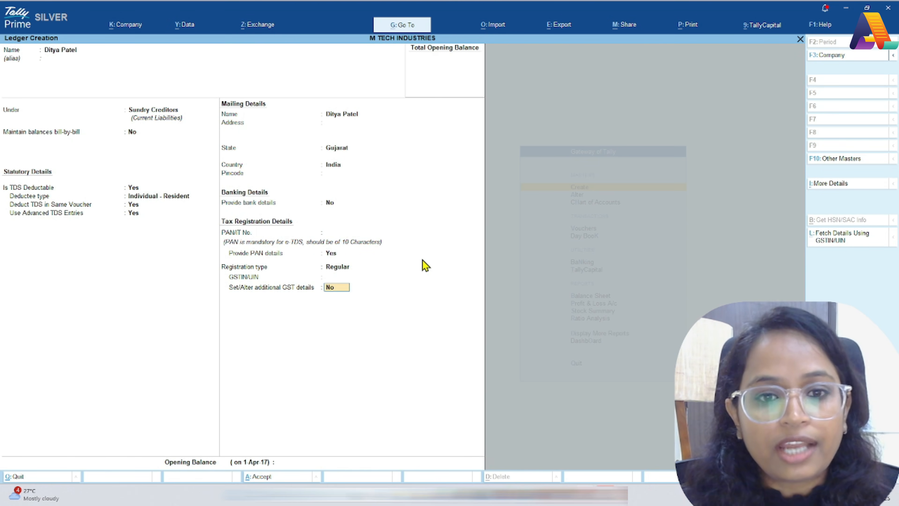
{"action": "key", "text": "BackSpace"}
{"action": "key", "text": "BackSpace"}
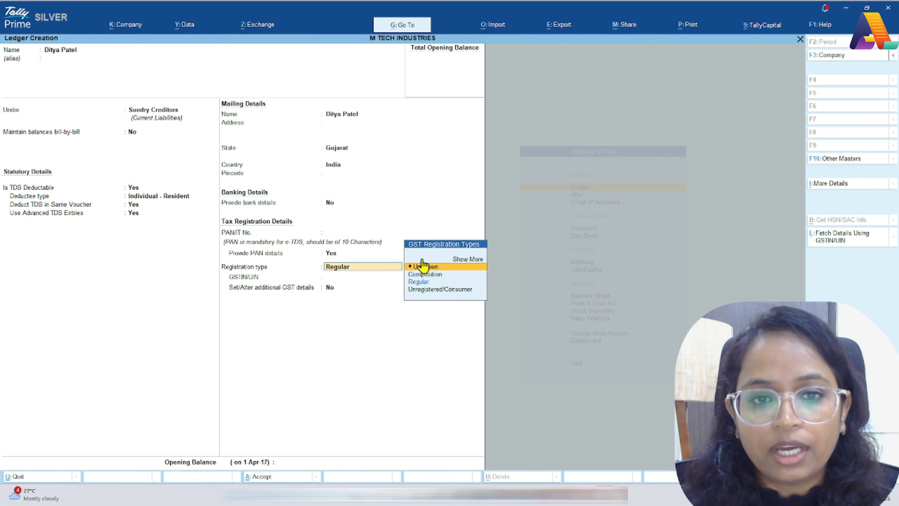
{"action": "left_click", "coordinate": [425, 265]}
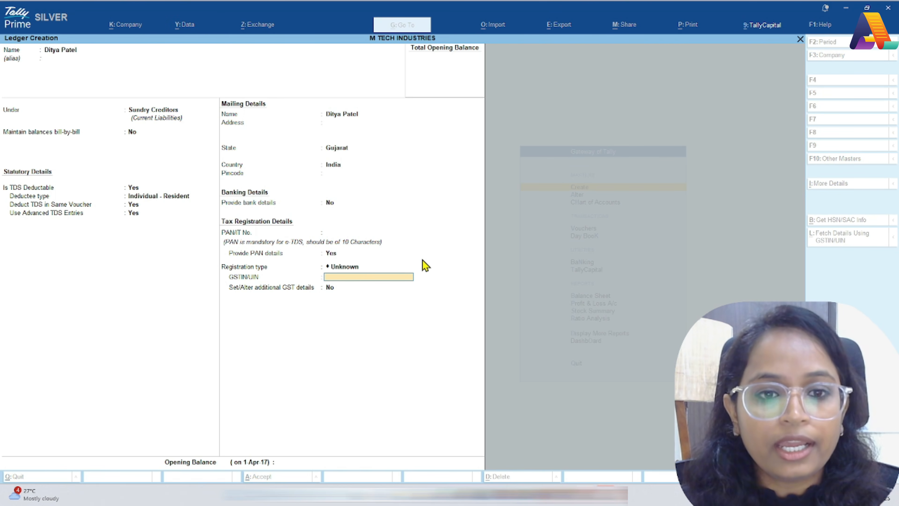
Leave GSTIN/UIN blank, save the vendor ledger, and bring up the Create masters list.
{"action": "key", "text": "Return"}
{"action": "key", "text": "BackSpace"}
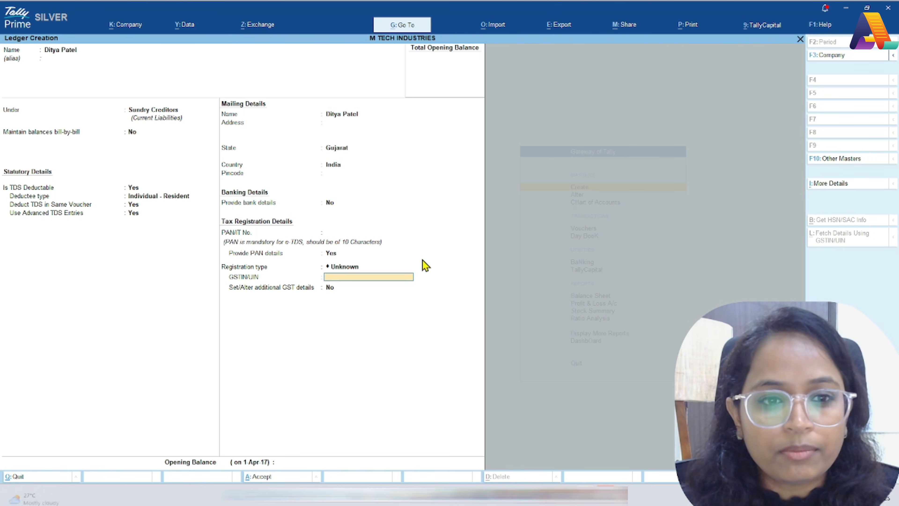
{"action": "key", "text": "Return"}
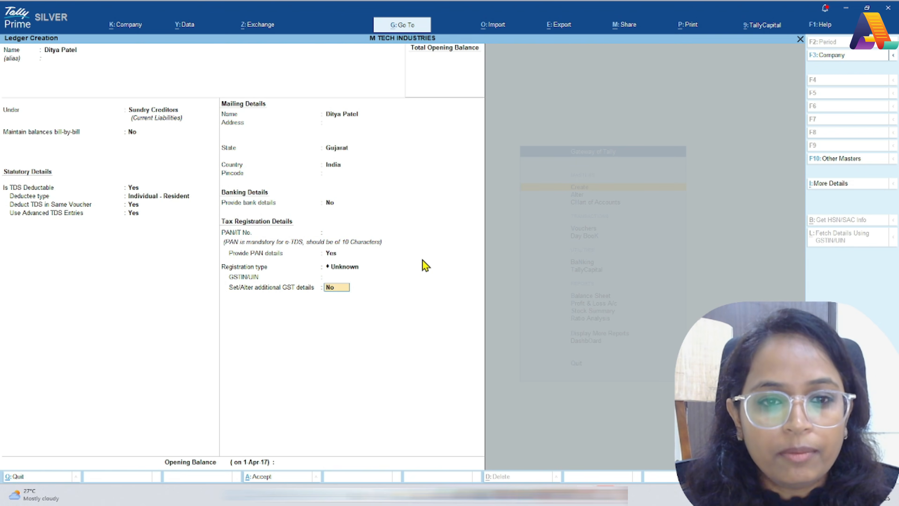
{"action": "key", "text": "Return"}
{"action": "key", "text": "Return"}
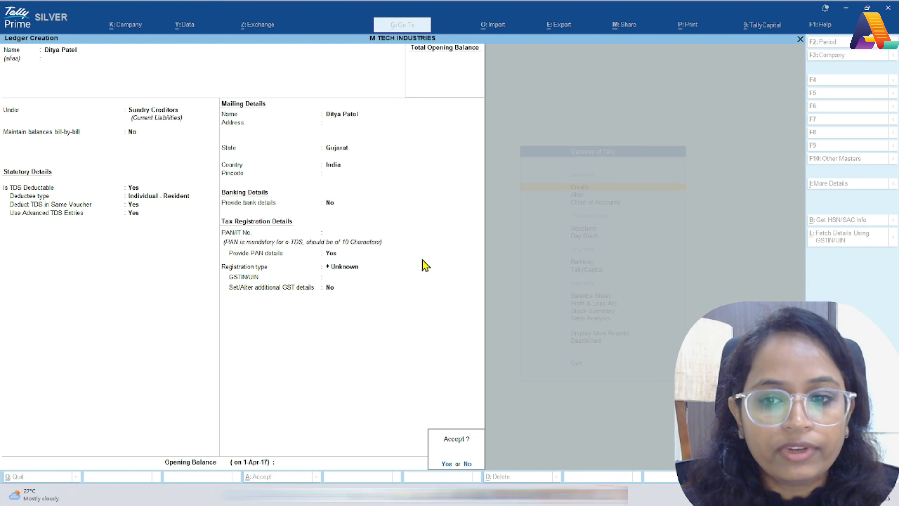
{"action": "key", "text": "y"}
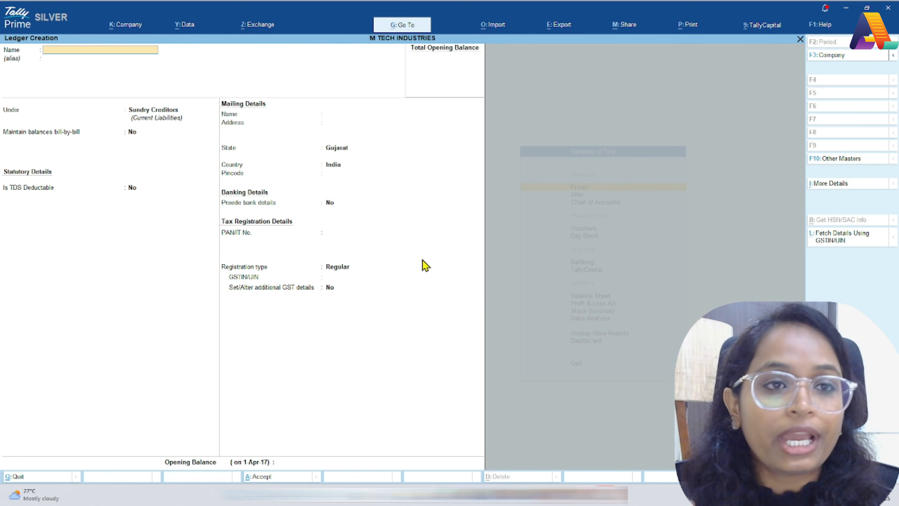
{"action": "key", "text": "Escape"}
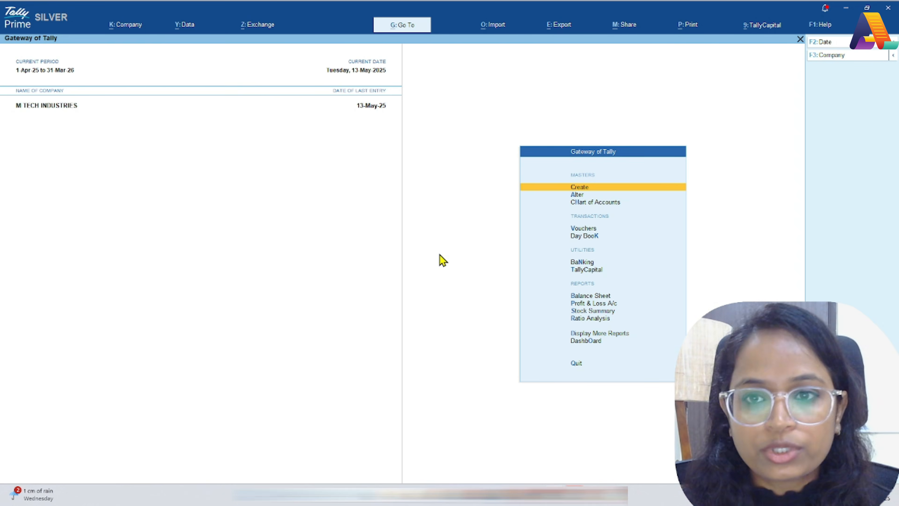
{"action": "key", "text": "Return"}
Start a new Ledger master named Printing Exp.
{"action": "key", "text": "Down"}
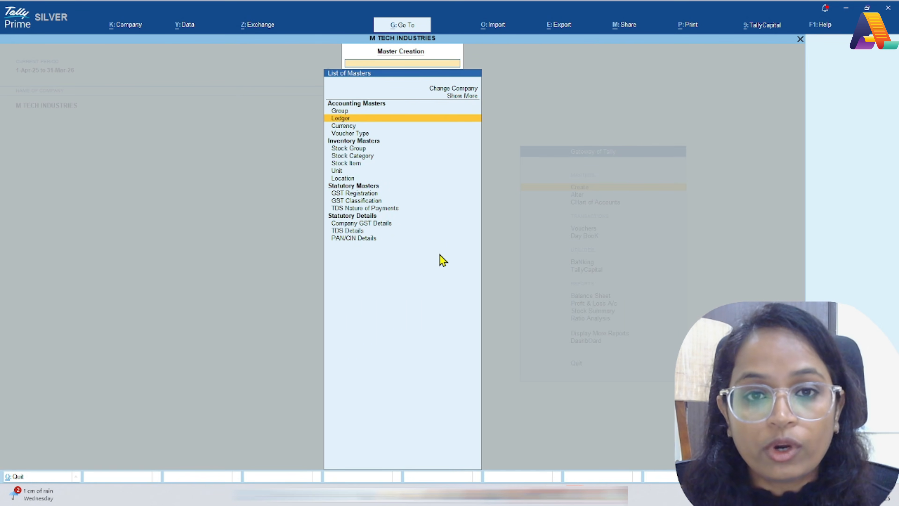
{"action": "key", "text": "Return"}
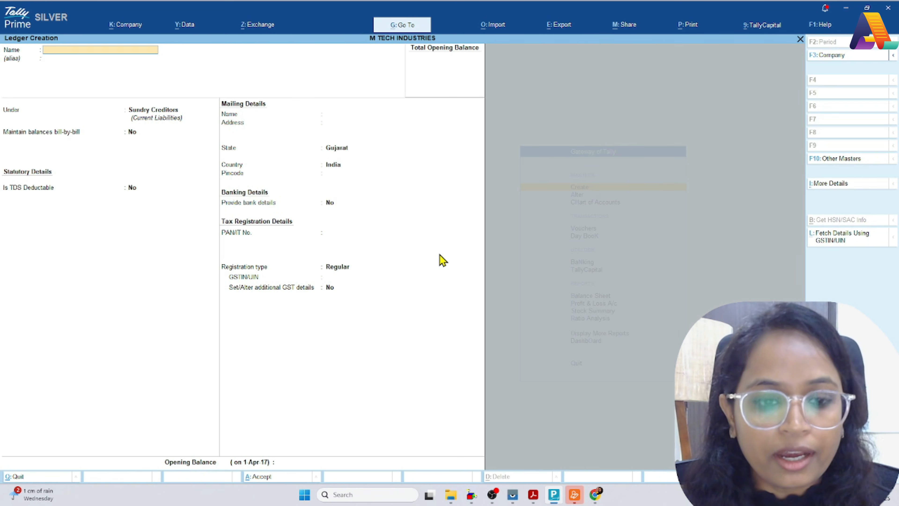
{"action": "type", "text": "Printing"}
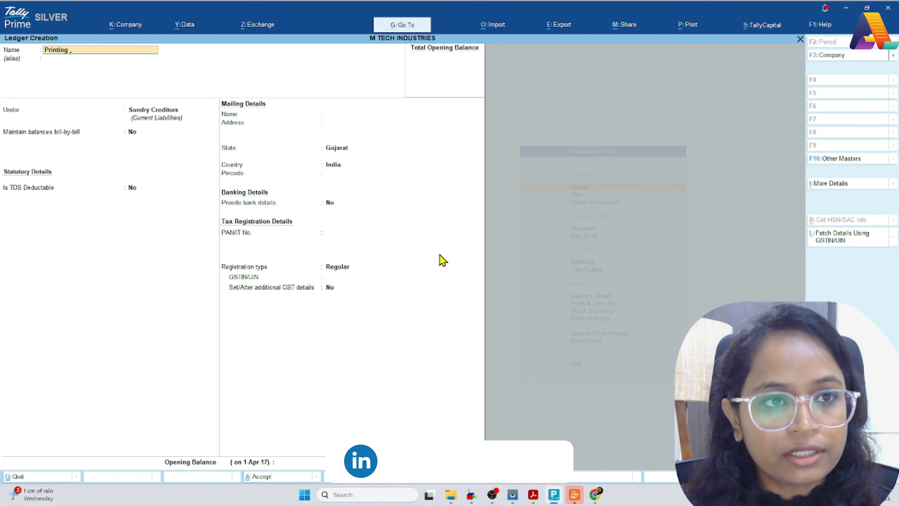
{"action": "type", "text": " Exp"}
{"action": "key", "text": "Return"}
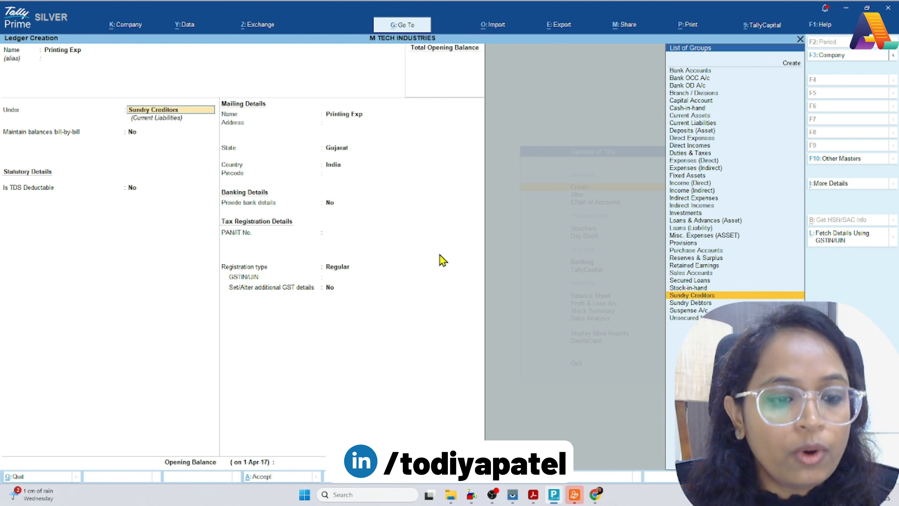
Set the Printing Exp ledger's group to Indirect Expenses.
{"action": "type", "text": "Su"}
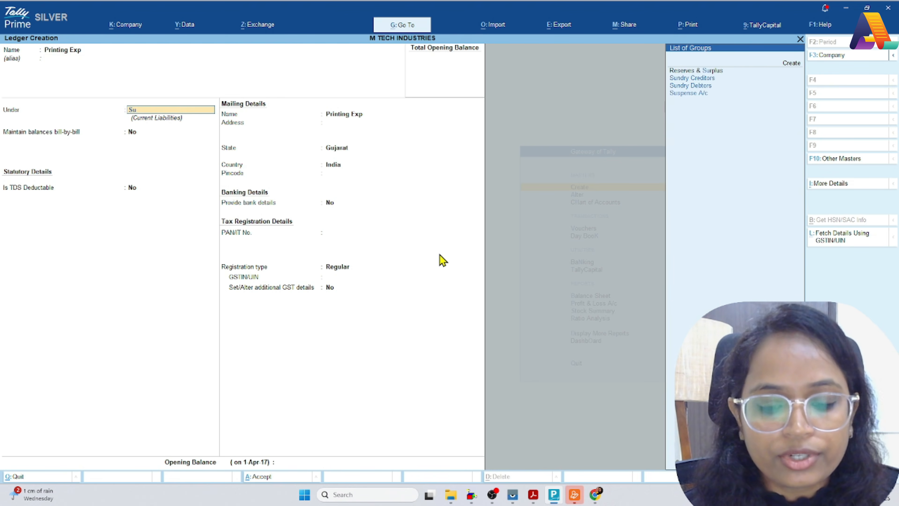
{"action": "key", "text": "BackSpace"}
{"action": "key", "text": "BackSpace"}
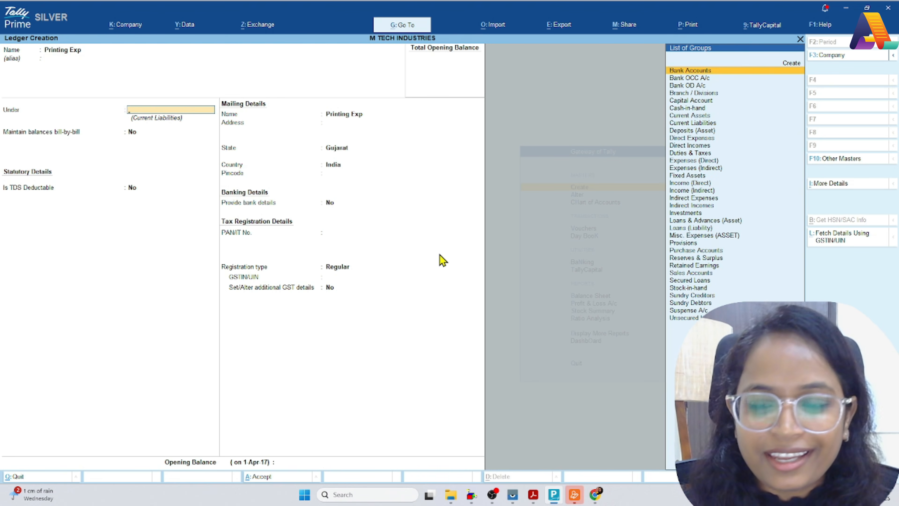
{"action": "key", "text": "Down"}
{"action": "key", "text": "Down"}
{"action": "key", "text": "Down"}
{"action": "key", "text": "Down"}
{"action": "key", "text": "Down"}
{"action": "key", "text": "Down"}
{"action": "key", "text": "Down"}
{"action": "key", "text": "Down"}
{"action": "key", "text": "Down"}
{"action": "key", "text": "Down"}
{"action": "key", "text": "Down"}
{"action": "key", "text": "Down"}
{"action": "key", "text": "Down"}
{"action": "key", "text": "Down"}
{"action": "key", "text": "Down"}
{"action": "key", "text": "Down"}
{"action": "key", "text": "Down"}
{"action": "key", "text": "Down"}
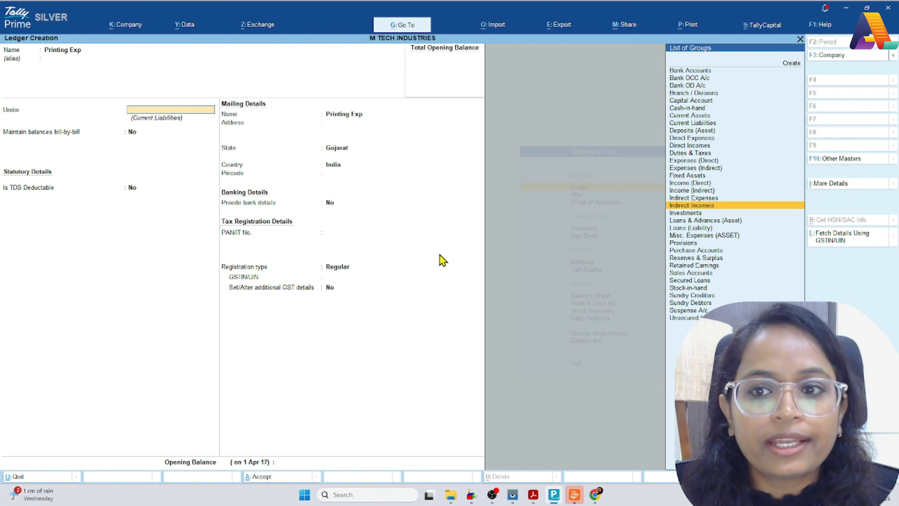
{"action": "key", "text": "Up"}
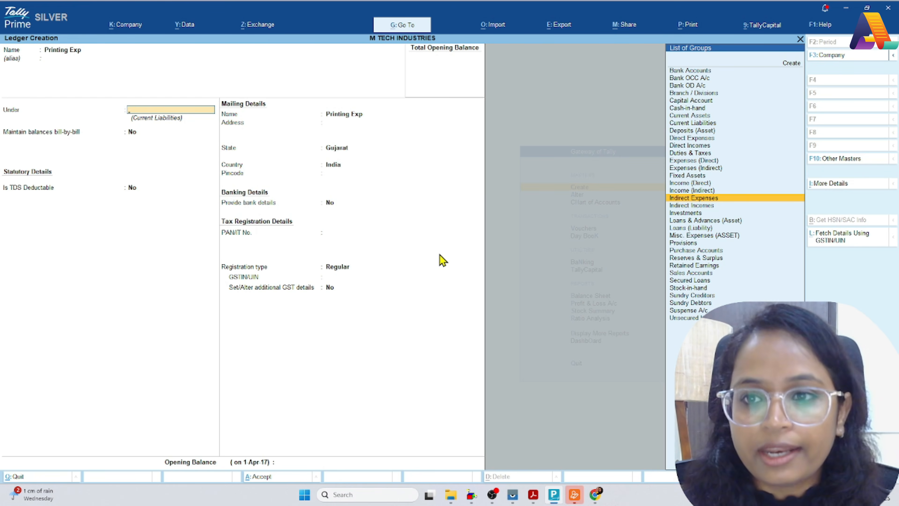
{"action": "key", "text": "Return"}
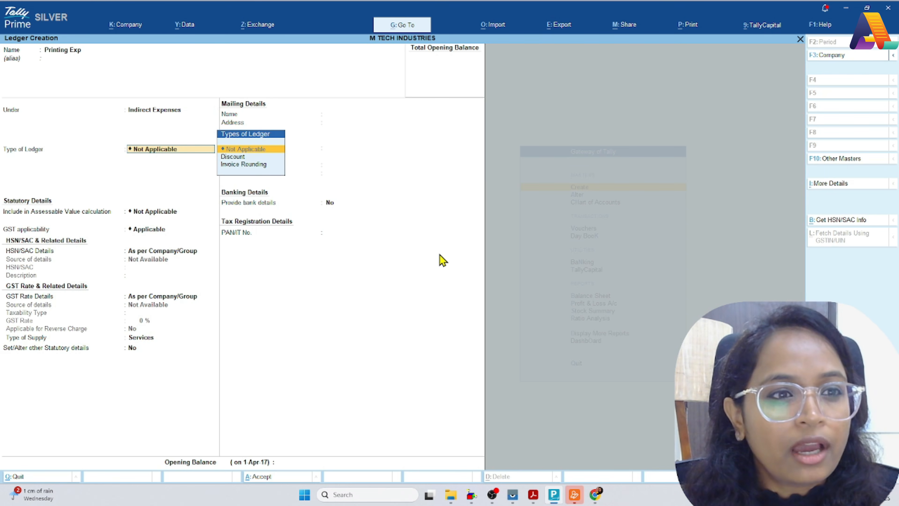
Keep the default GST fields and enable other statutory details for Printing Exp.
{"action": "key", "text": "Return"}
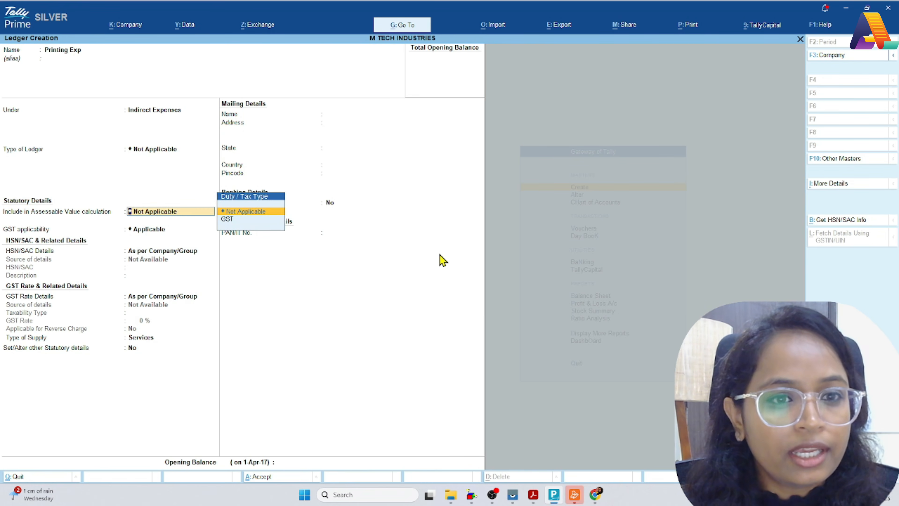
{"action": "key", "text": "Return"}
{"action": "key", "text": "Return"}
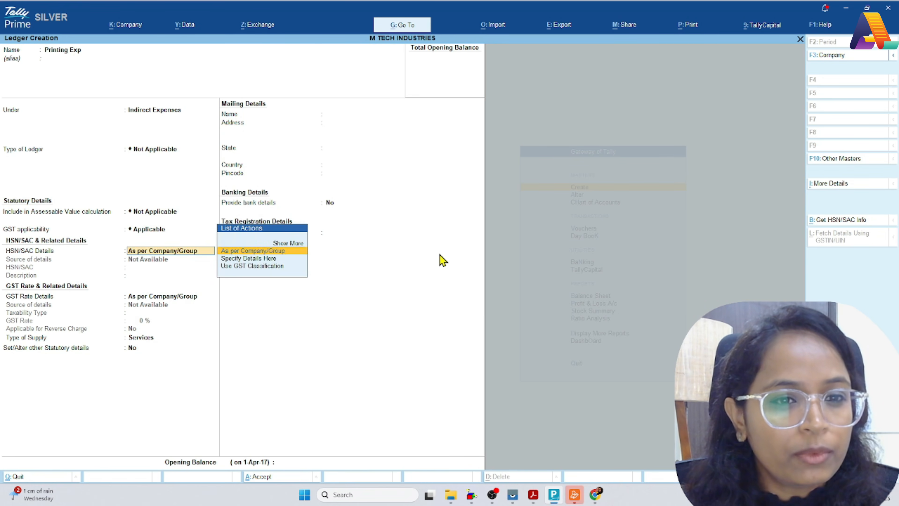
{"action": "key", "text": "Return"}
{"action": "key", "text": "Return"}
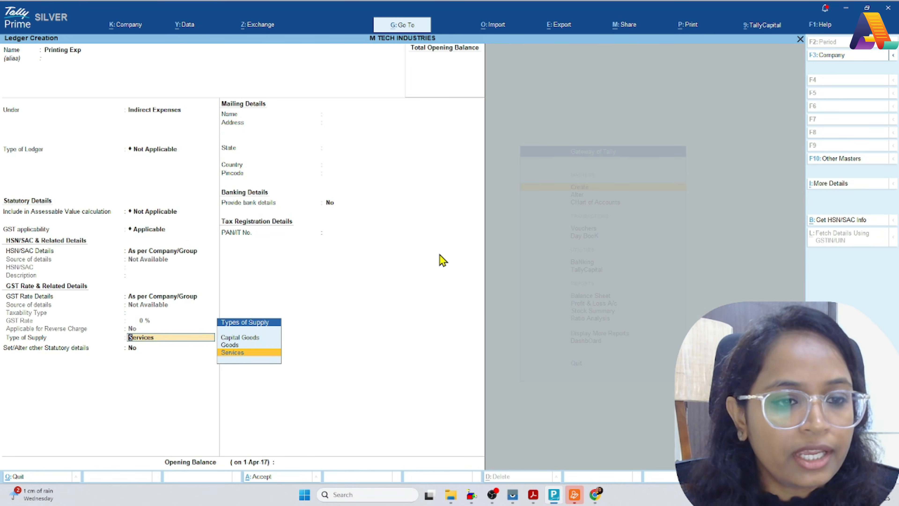
{"action": "key", "text": "Return"}
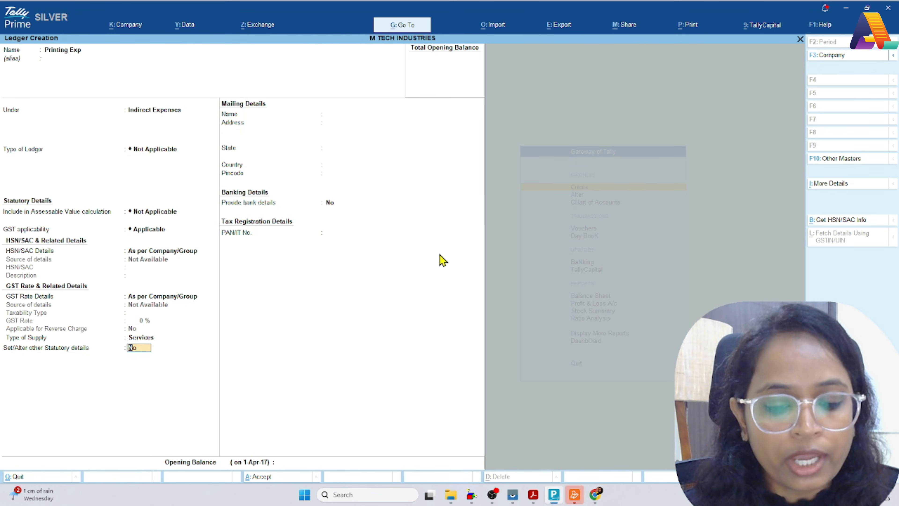
{"action": "type", "text": "y"}
{"action": "key", "text": "Return"}
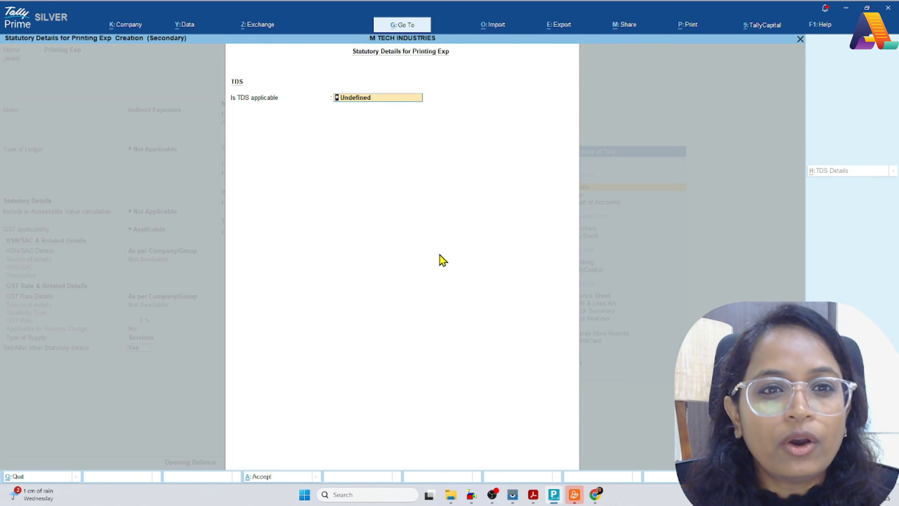
Mark TDS applicable with nature Payments to Contractors and save Printing Exp.
{"action": "key", "text": "space"}
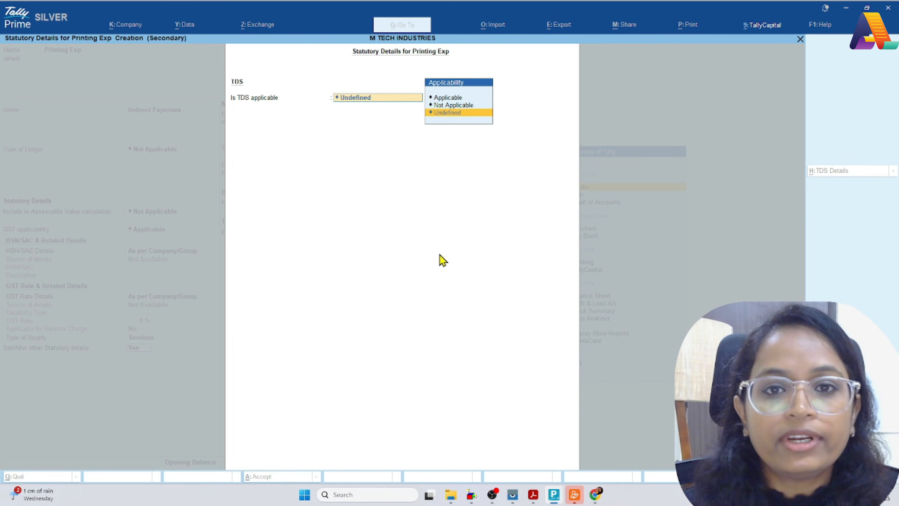
{"action": "key", "text": "Up"}
{"action": "key", "text": "Up"}
{"action": "key", "text": "Return"}
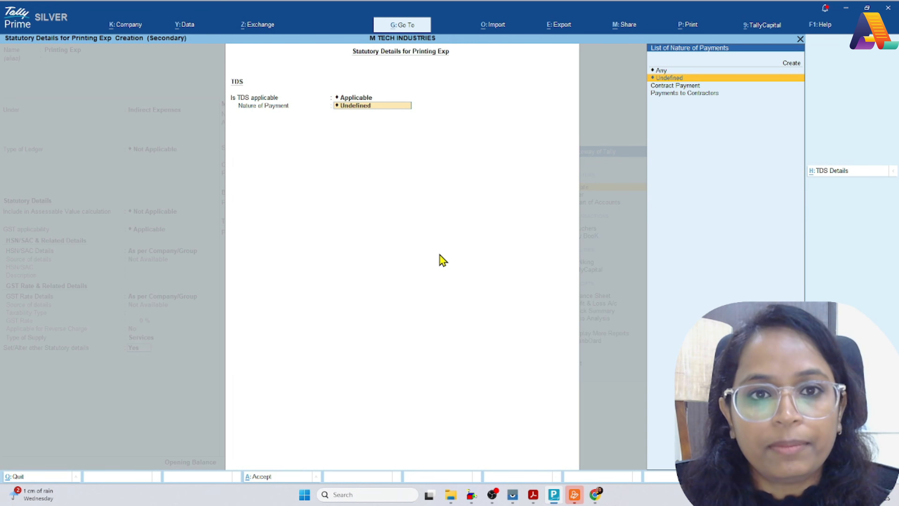
{"action": "key", "text": "Down"}
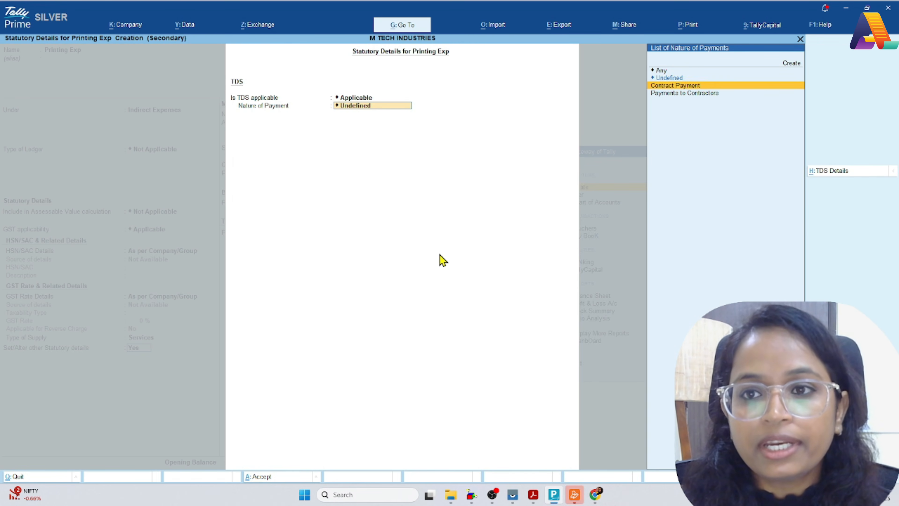
{"action": "key", "text": "Down"}
{"action": "key", "text": "Return"}
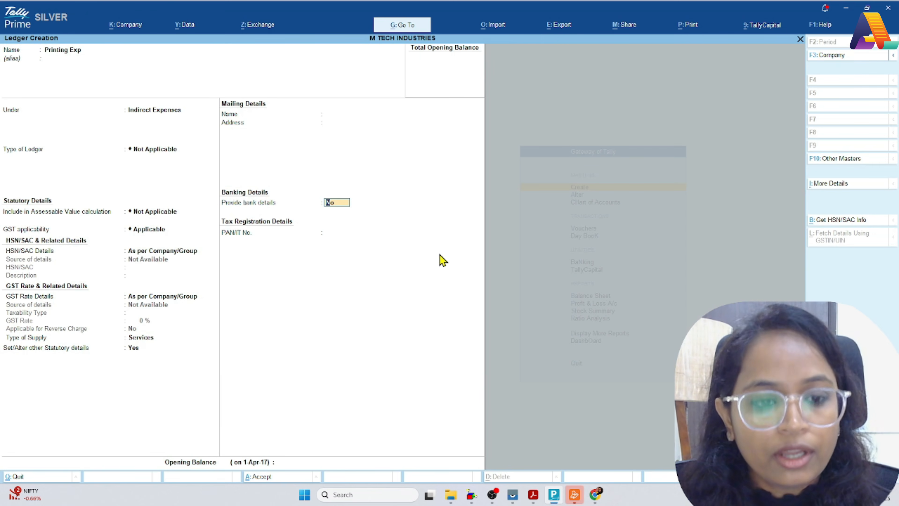
{"action": "key", "text": "ctrl+a"}
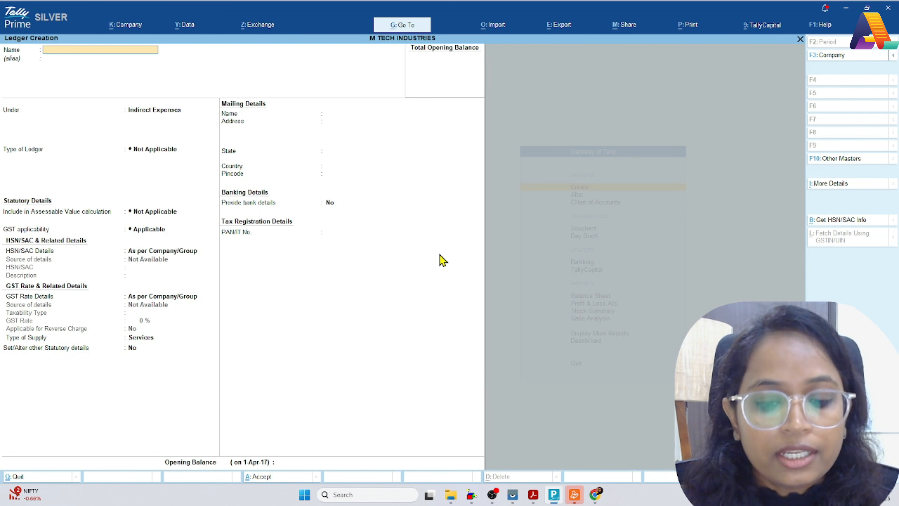
Name the new ledger TDS Payable and group it under Duties & Taxes.
{"action": "type", "text": "Tds"}
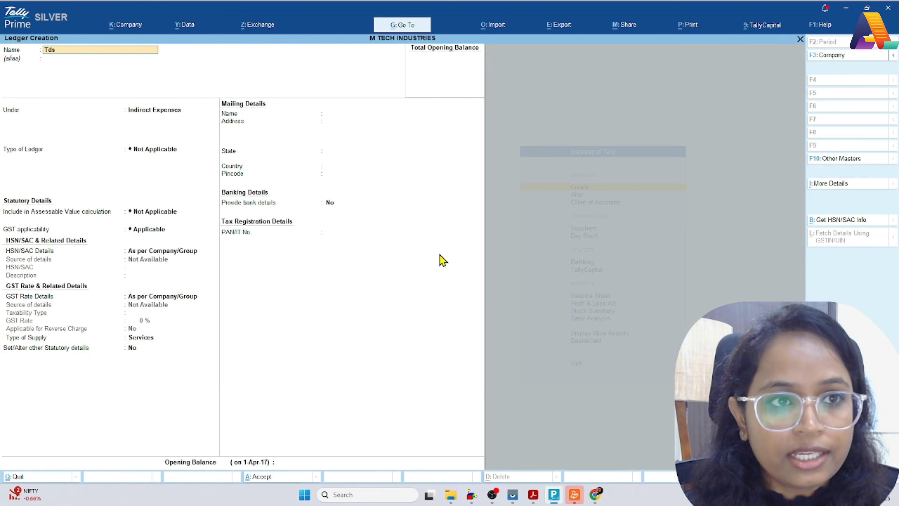
{"action": "key", "text": "BackSpace"}
{"action": "key", "text": "BackSpace"}
{"action": "type", "text": "TD"}
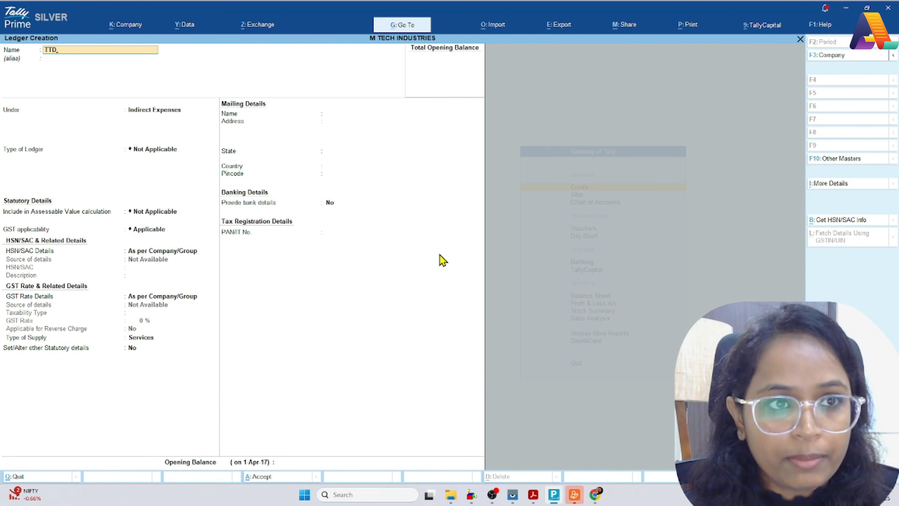
{"action": "key", "text": "BackSpace"}
{"action": "key", "text": "BackSpace"}
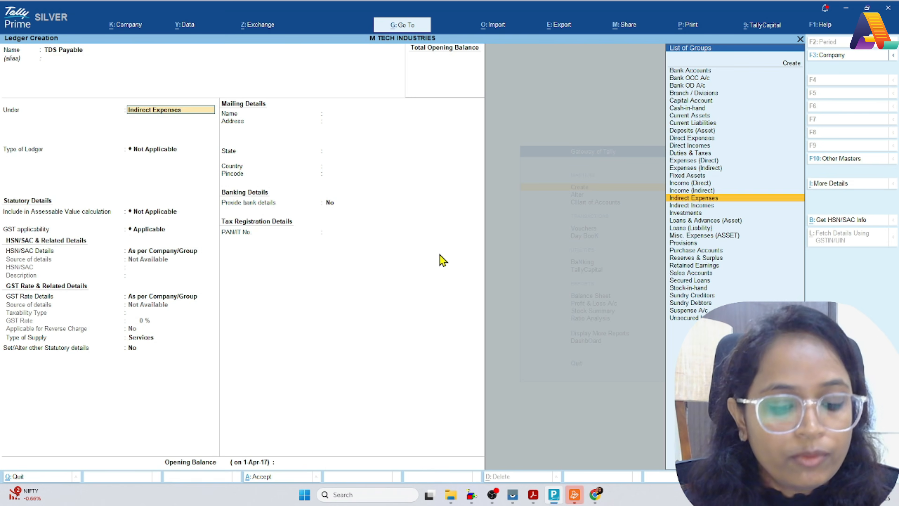
{"action": "type", "text": "du"}
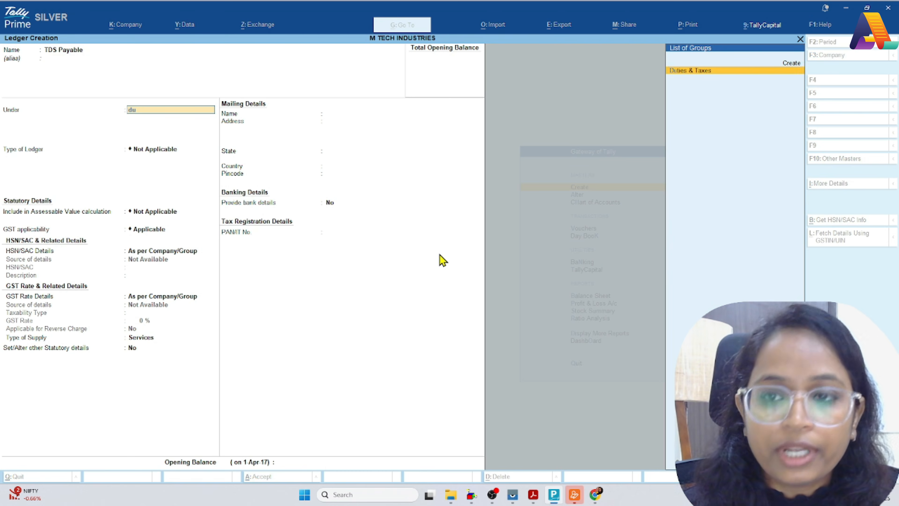
{"action": "key", "text": "Return"}
Set the duty type to TDS and nature of payment to Payments to Contractors.
{"action": "key", "text": "Down"}
{"action": "key", "text": "Return"}
{"action": "key", "text": "Down"}
{"action": "key", "text": "Down"}
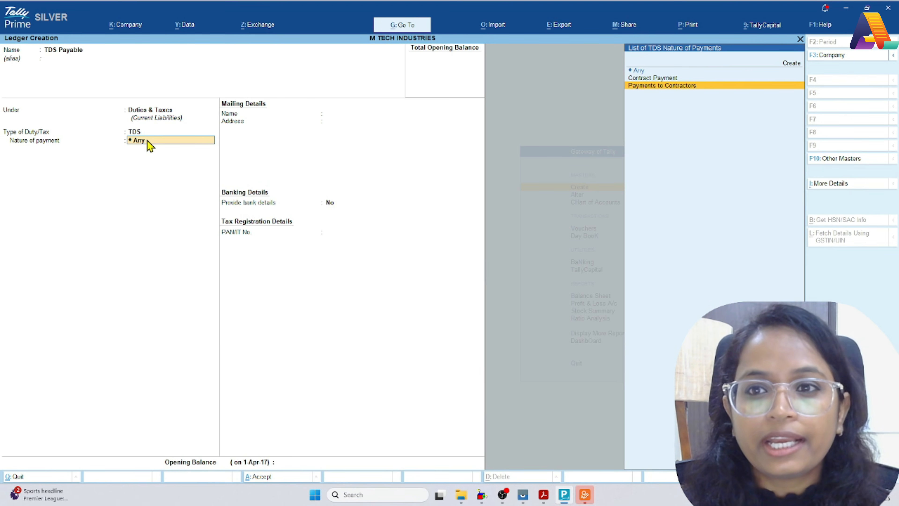
{"action": "key", "text": "Return"}
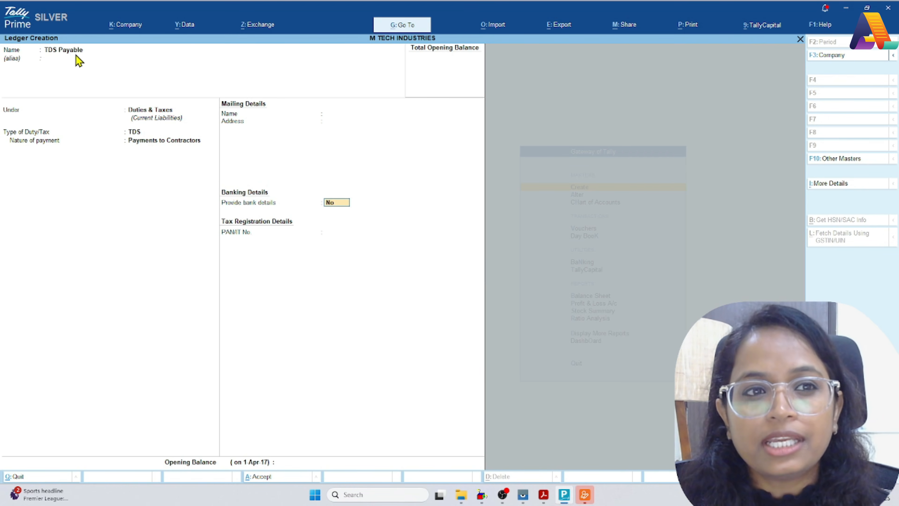
Recheck TDS Payable's name and group, keeping Duties & Taxes, TDS and Payments to Contractors.
{"action": "left_click", "coordinate": [85, 50]}
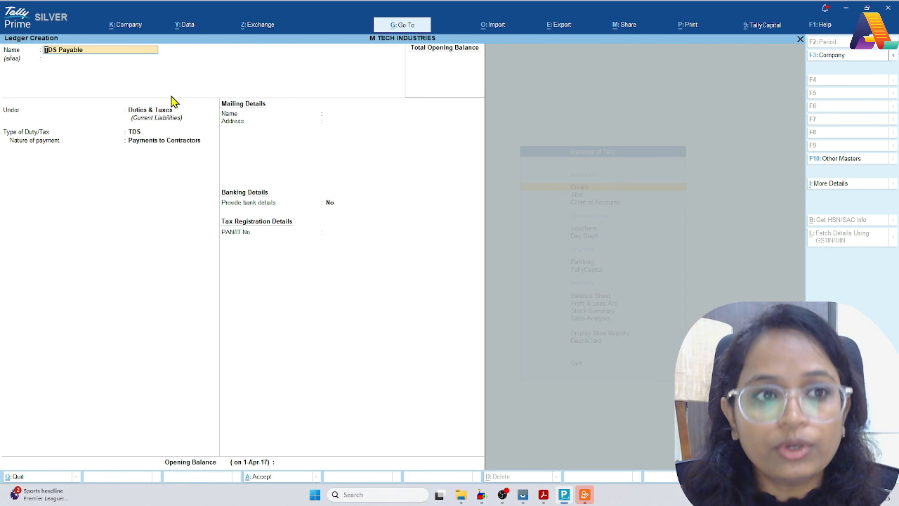
{"action": "left_click", "coordinate": [175, 110]}
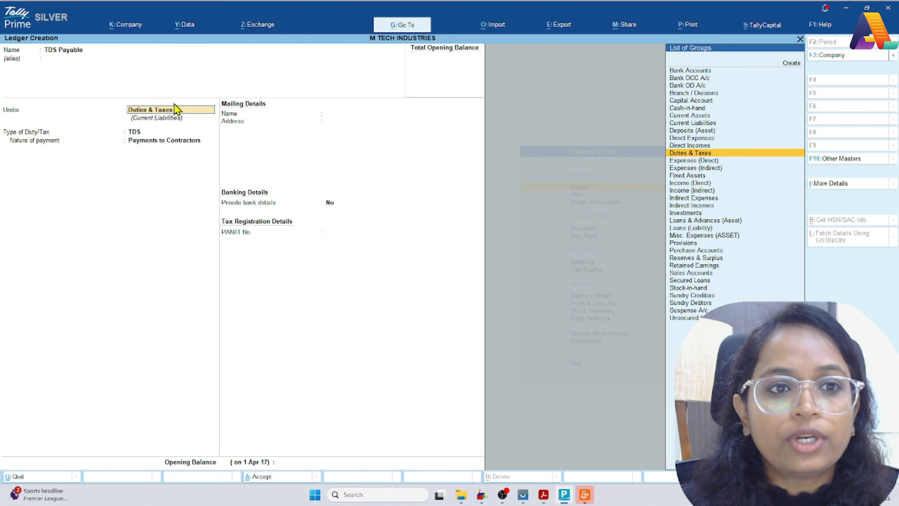
{"action": "key", "text": "Return"}
{"action": "key", "text": "Return"}
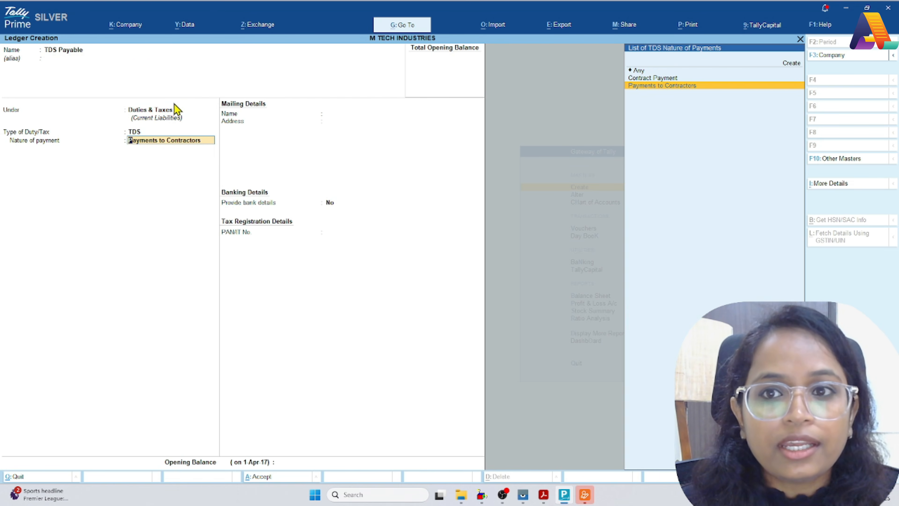
{"action": "key", "text": "Return"}
{"action": "key", "text": "Return"}
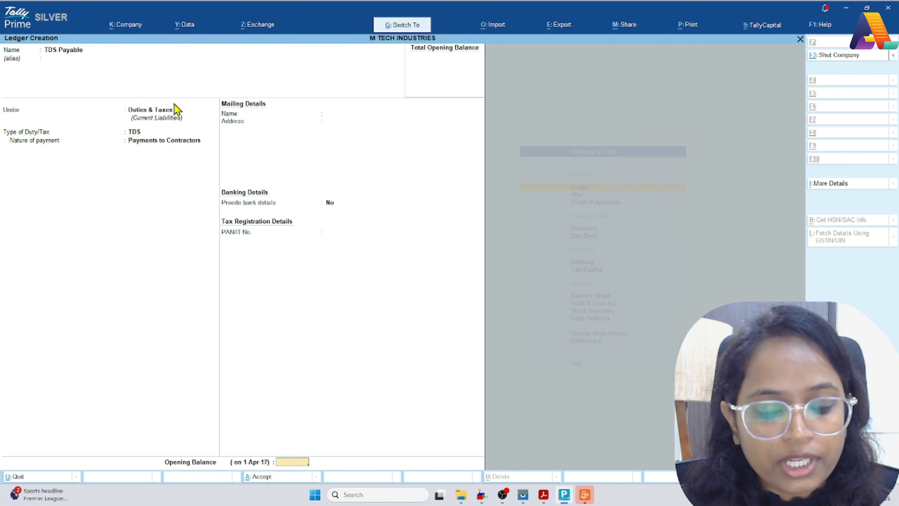
{"action": "key", "text": "Return"}
Return to the Gateway and open a Journal voucher, No. 2.
{"action": "key", "text": "Escape"}
{"action": "key", "text": "Escape"}
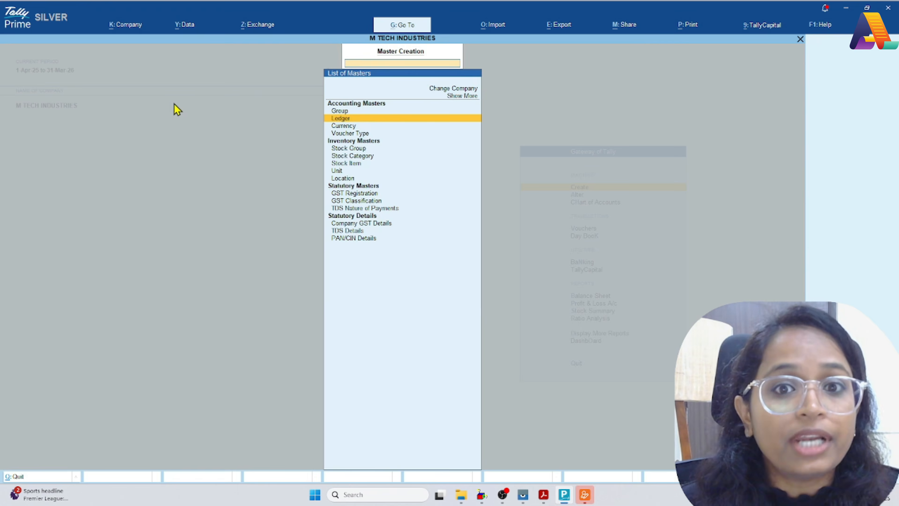
{"action": "key", "text": "v"}
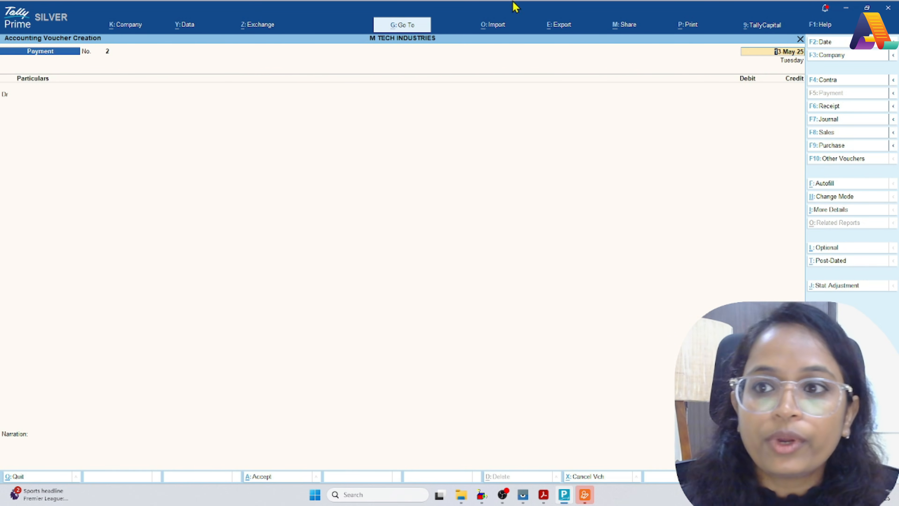
{"action": "left_click", "coordinate": [840, 120]}
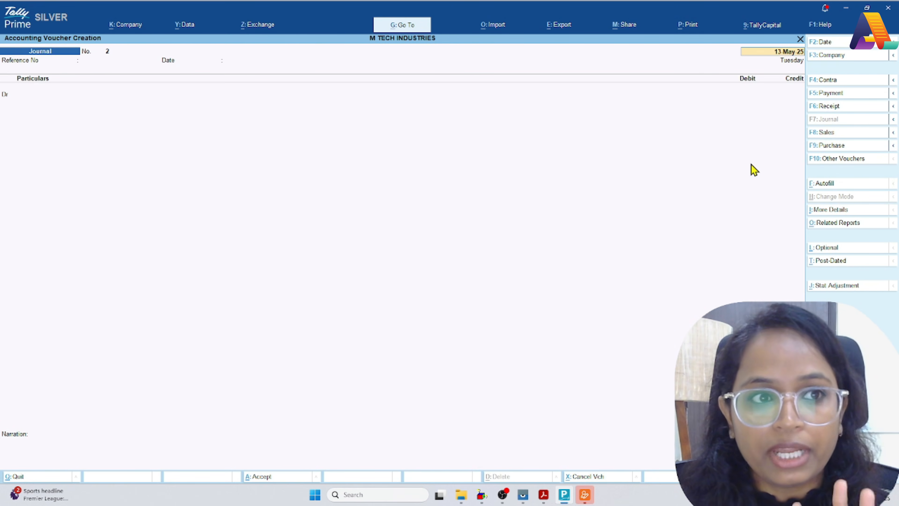
Select invoice number 001/2025-26 in the invoice PDF.
{"action": "key", "text": "alt+Tab"}
{"action": "left_click", "coordinate": [431, 229]}
{"action": "left_click_drag", "start_coordinate": [399, 107], "coordinate": [457, 107]}
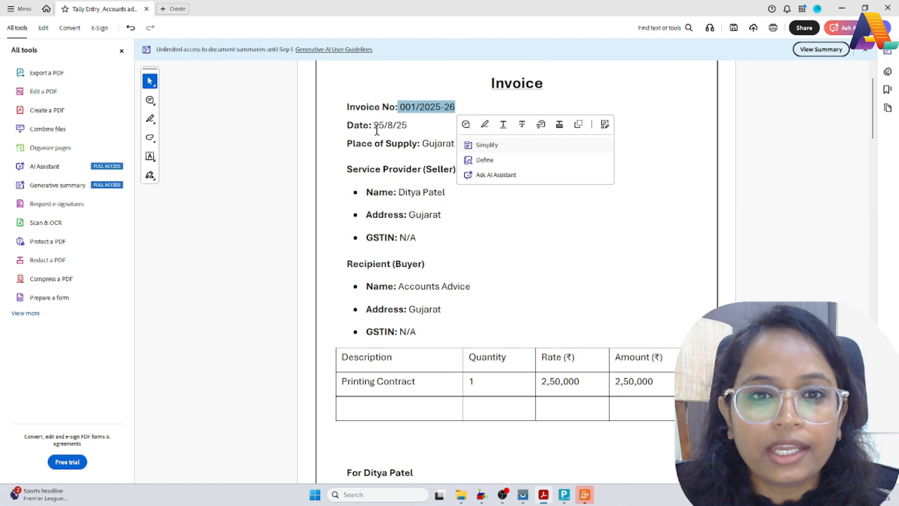
Date the journal 25-Aug-25, reference 001/2025-26, and debit the Printing Exp ledger.
{"action": "key", "text": "alt+Tab"}
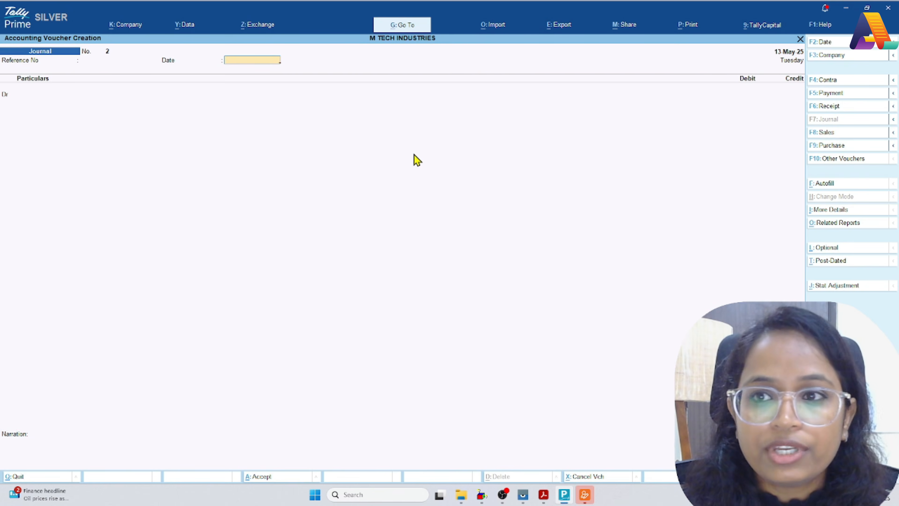
{"action": "key", "text": "F2"}
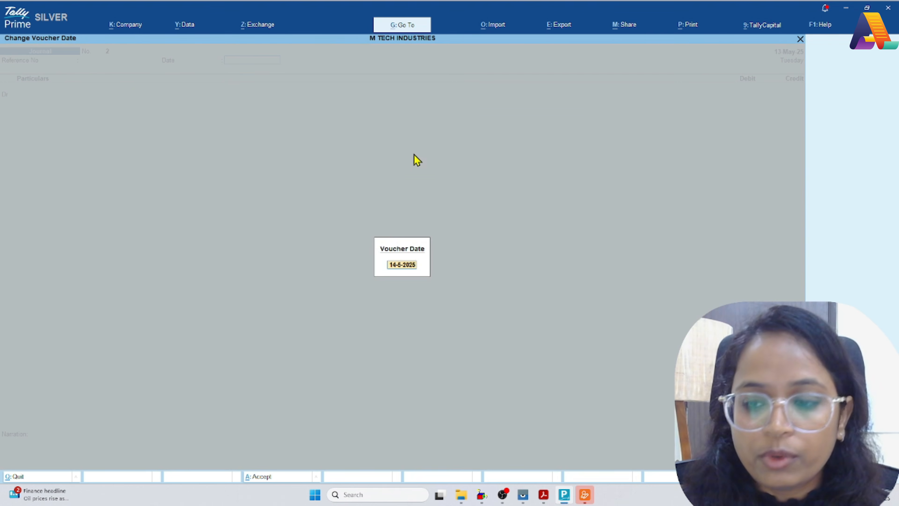
{"action": "type", "text": "25/8"}
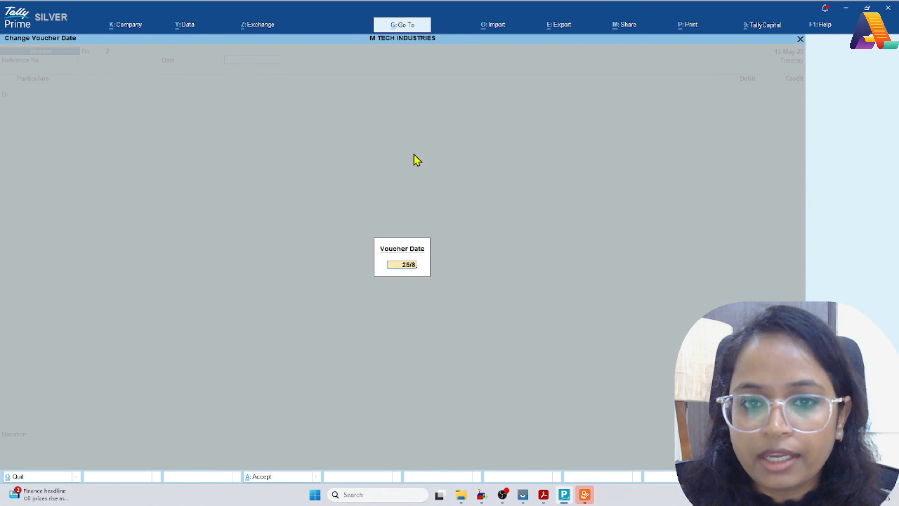
{"action": "key", "text": "Return"}
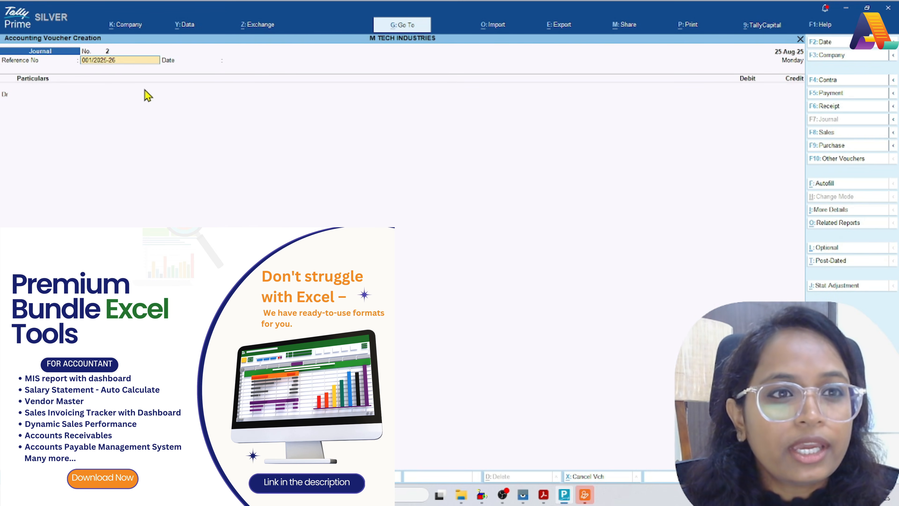
{"action": "key", "text": "Return"}
{"action": "key", "text": "Return"}
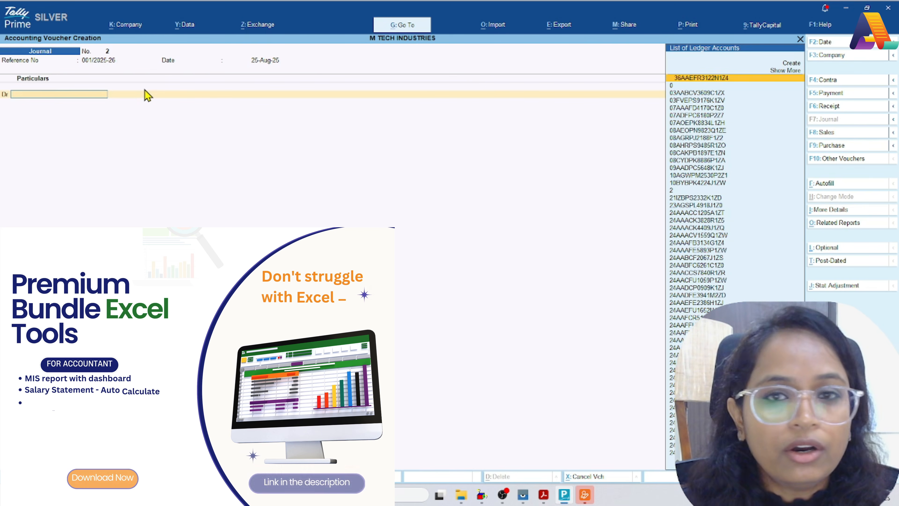
{"action": "type", "text": "Pri"}
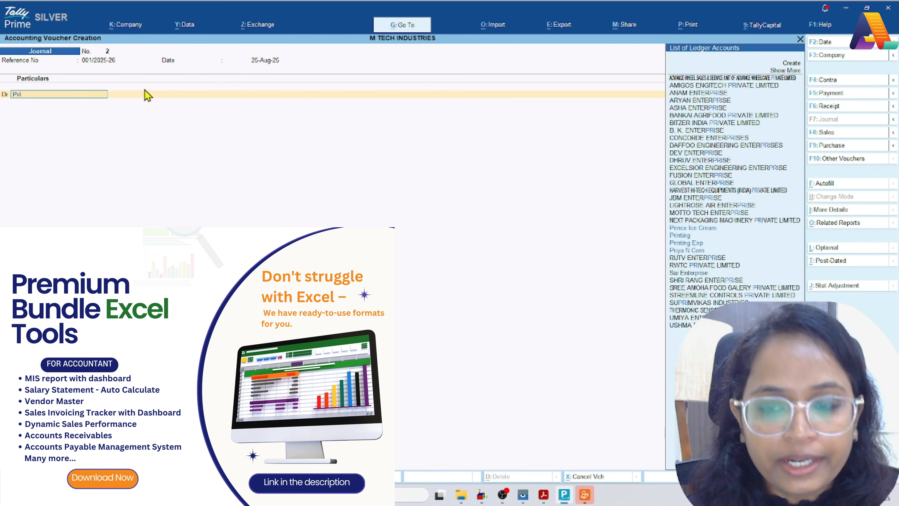
{"action": "type", "text": "n"}
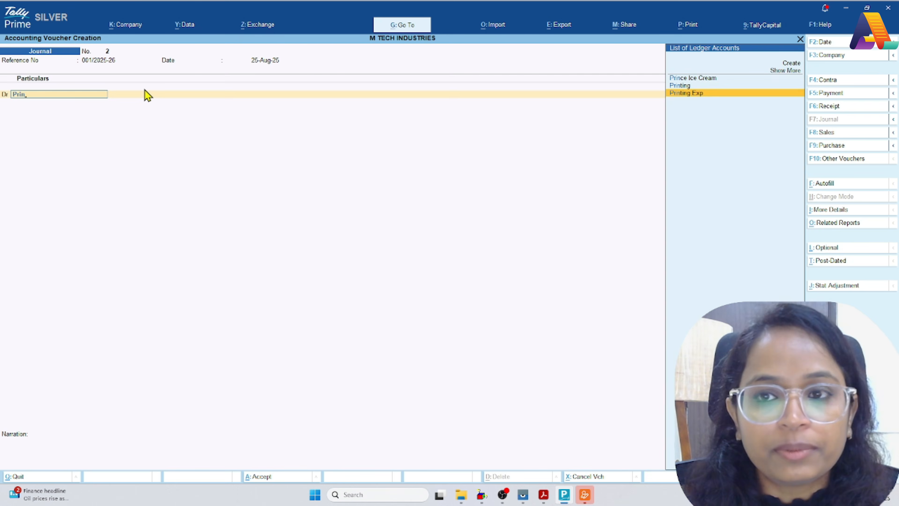
{"action": "key", "text": "Return"}
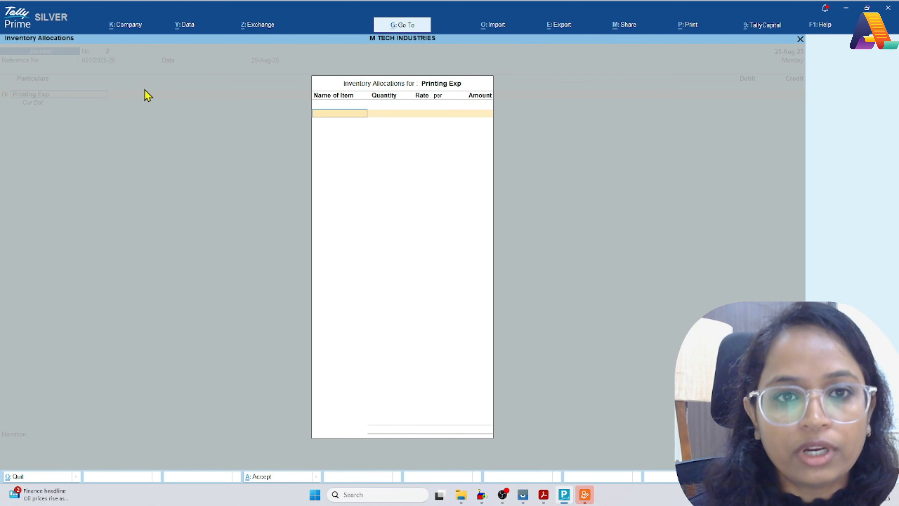
Enter a 2,50,000 Printing Exp debit, accepting GST rate details as per masters.
{"action": "key", "text": "Escape"}
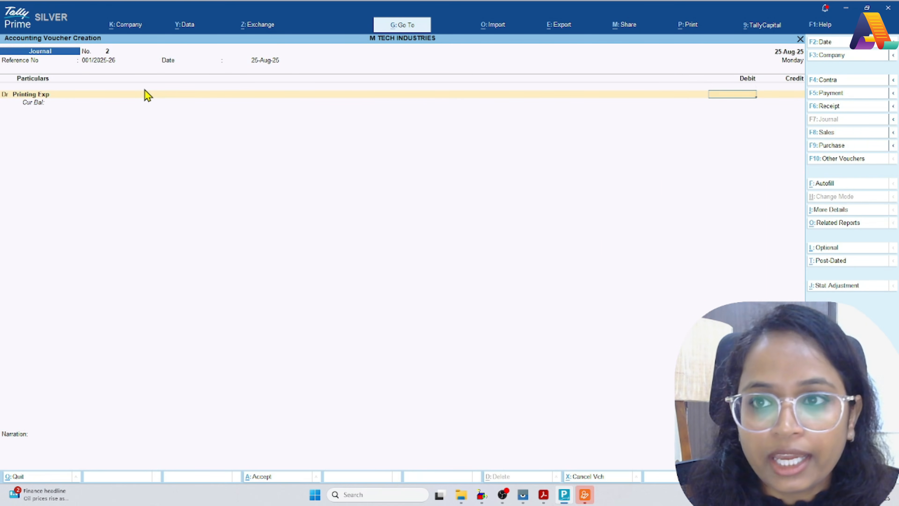
{"action": "type", "text": "250000"}
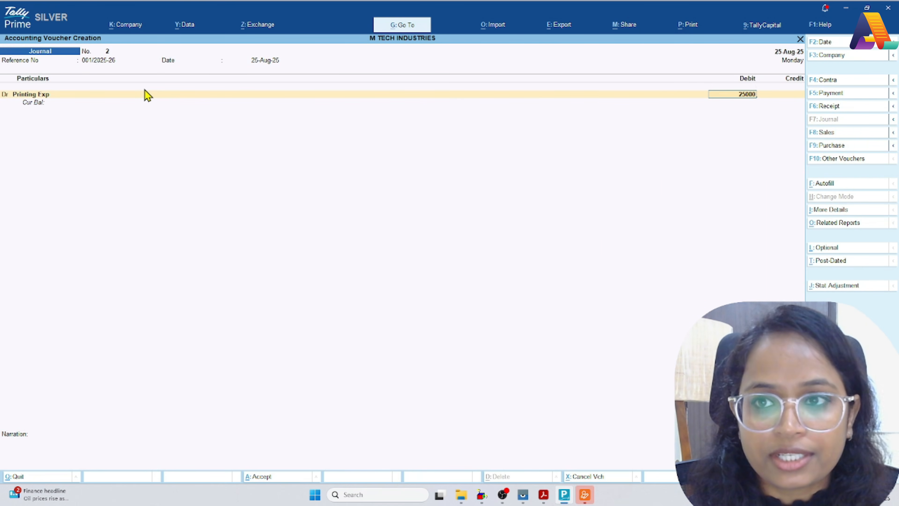
{"action": "key", "text": "Return"}
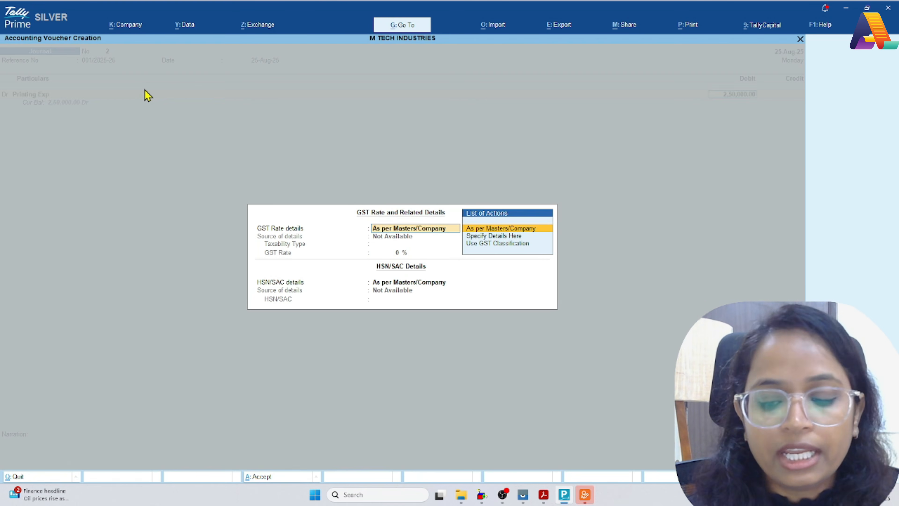
{"action": "key", "text": "Escape"}
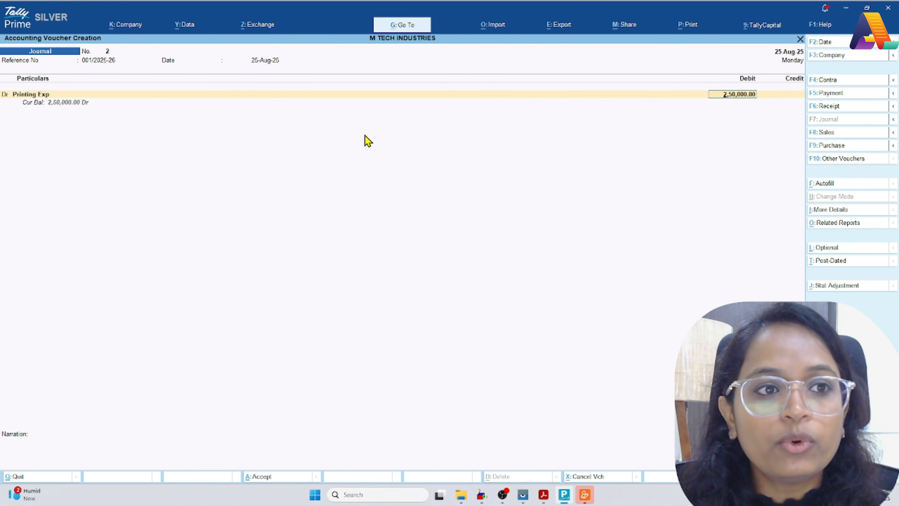
{"action": "key", "text": "Return"}
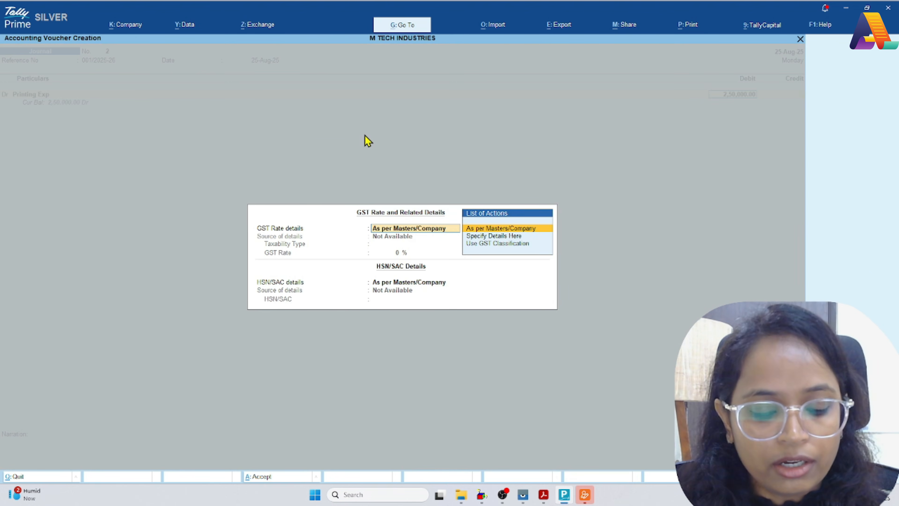
{"action": "key", "text": "Return"}
{"action": "key", "text": "Return"}
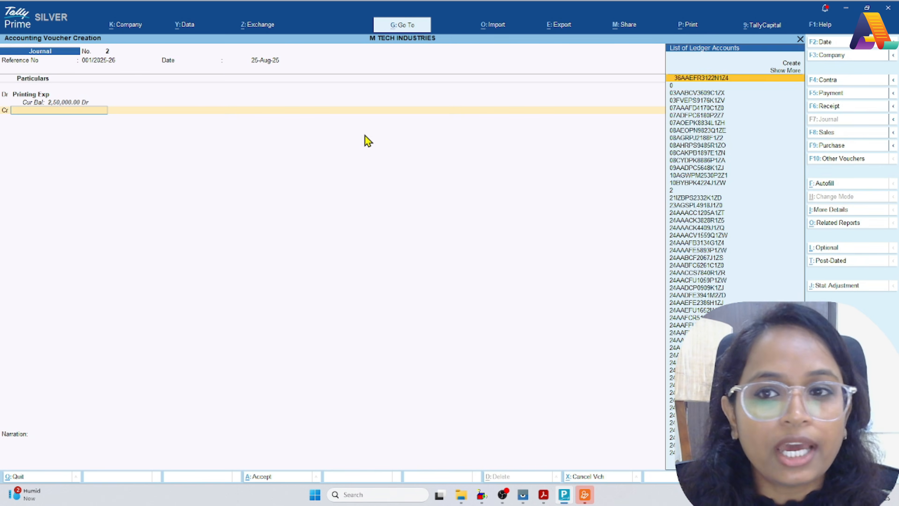
Choose the vendor's ledger for the credit row, auto-filled with 2,47,500.
{"action": "type", "text": "Diy"}
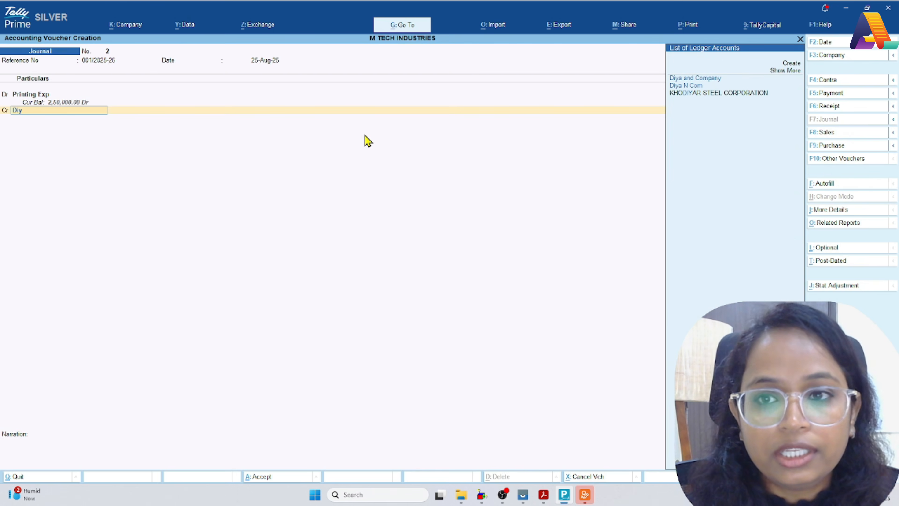
{"action": "key", "text": "BackSpace"}
{"action": "key", "text": "BackSpace"}
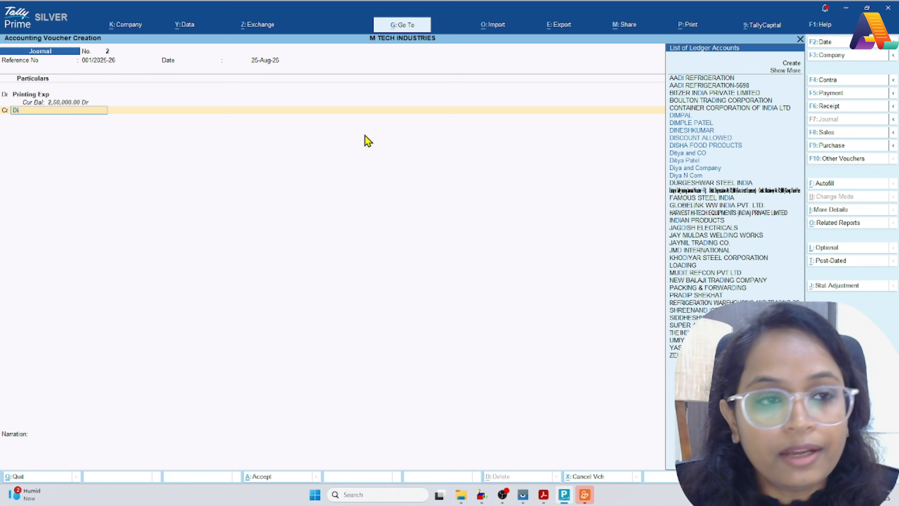
{"action": "type", "text": "ity"}
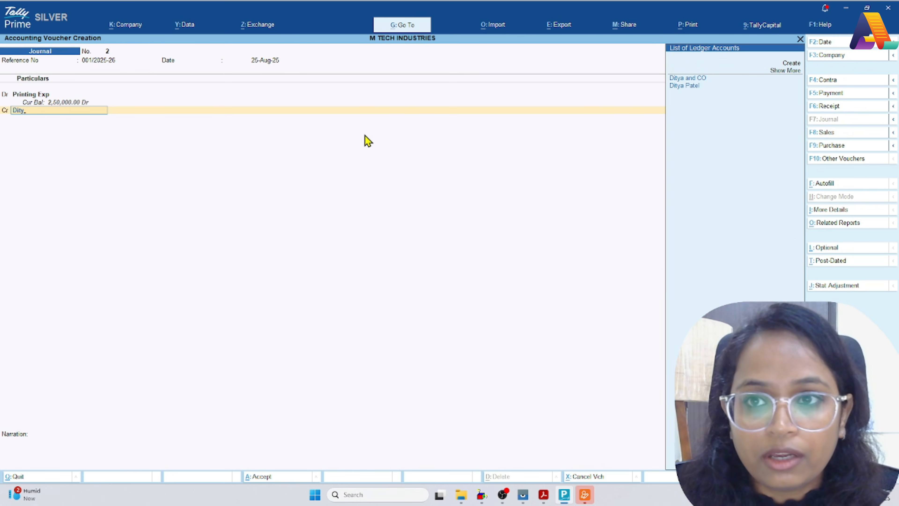
{"action": "key", "text": "Down"}
{"action": "key", "text": "Return"}
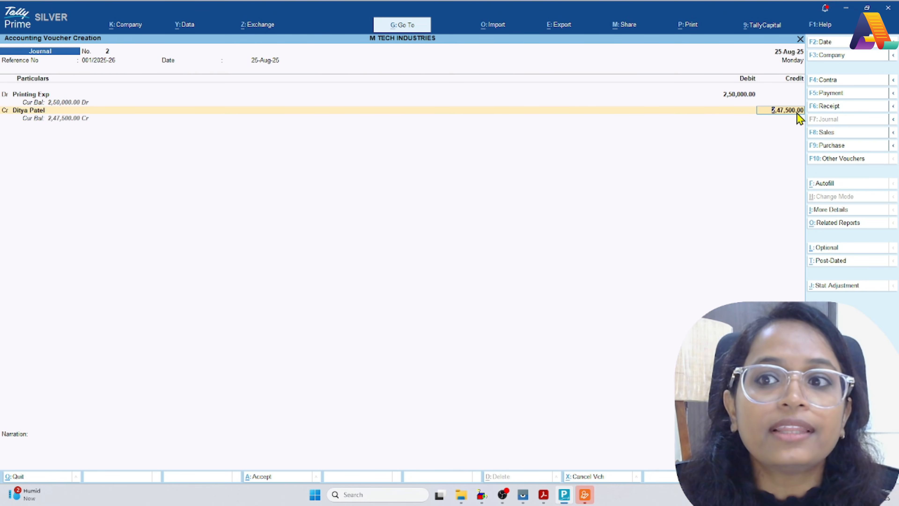
Keep the 2,47,500 vendor credit and add TDS Payable as a 2,500 credit.
{"action": "key", "text": "Return"}
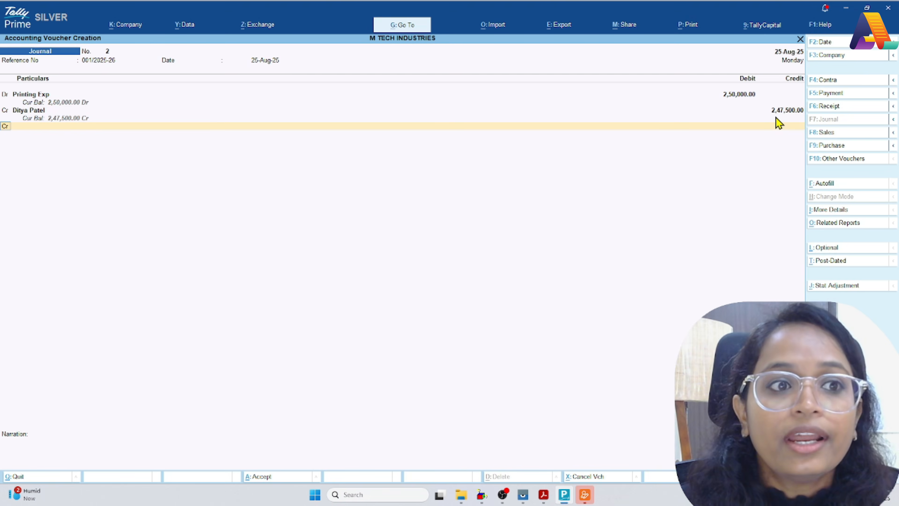
{"action": "key", "text": "Return"}
{"action": "type", "text": "Tds"}
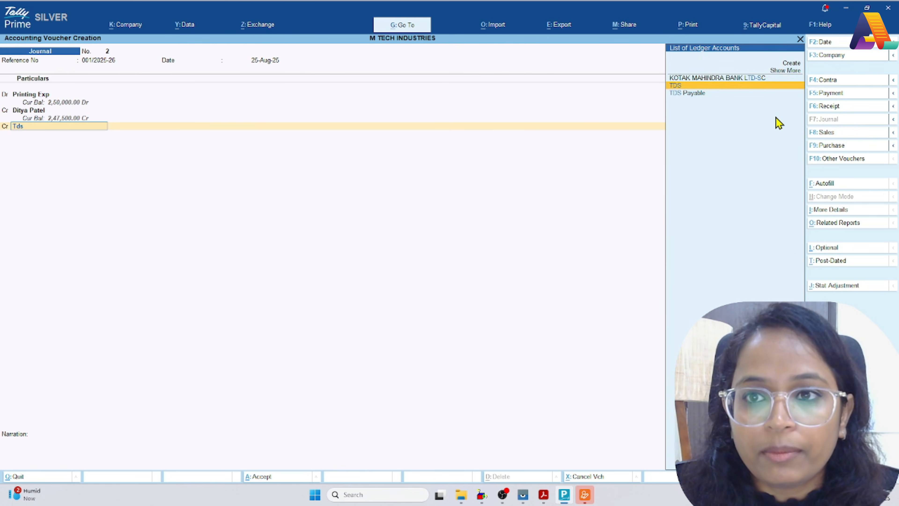
{"action": "key", "text": "Down"}
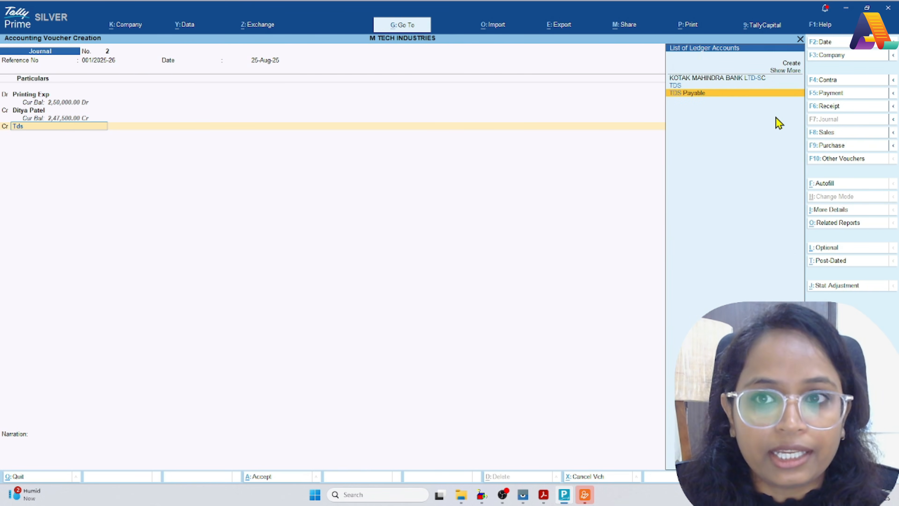
{"action": "key", "text": "Return"}
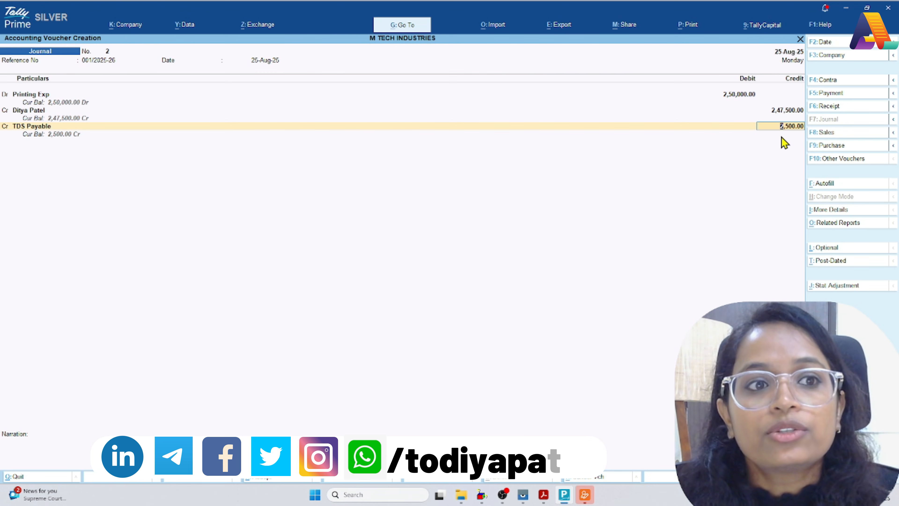
{"action": "key", "text": "Return"}
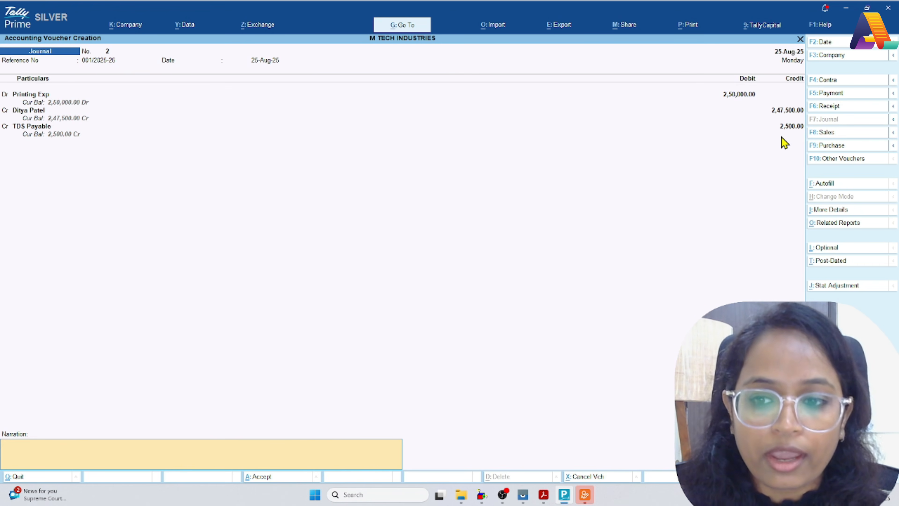
Accept the balanced journal voucher No. 2 with Ctrl+A.
{"action": "key", "text": "ctrl"}
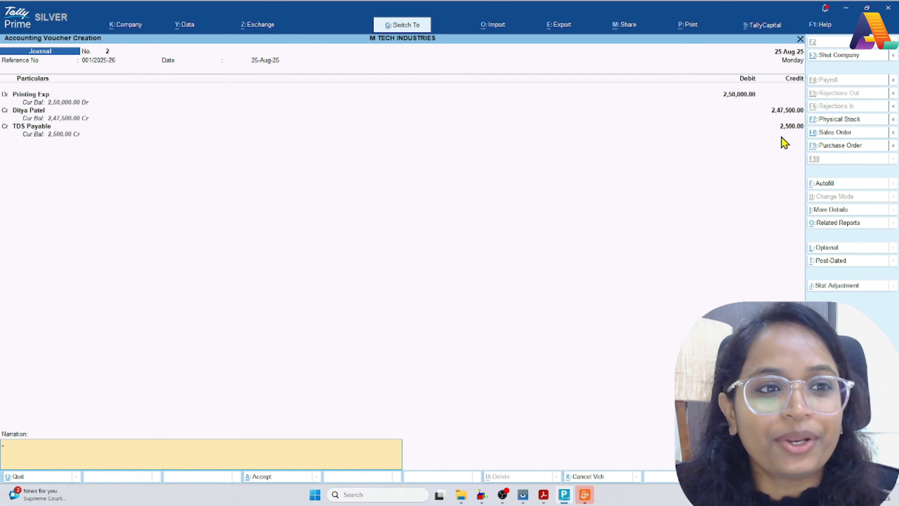
{"action": "key", "text": "ctrl+a"}
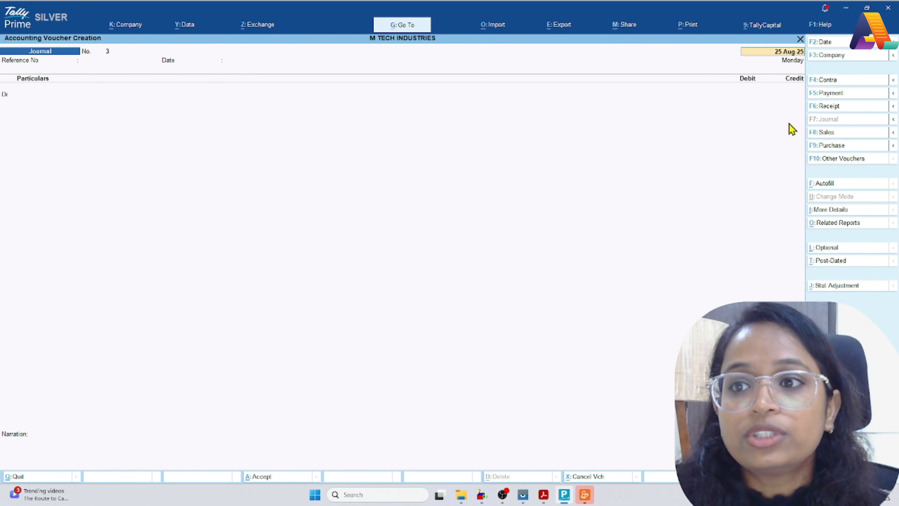
Start a Payment voucher and change its date to 26 Aug 25.
{"action": "left_click", "coordinate": [822, 93]}
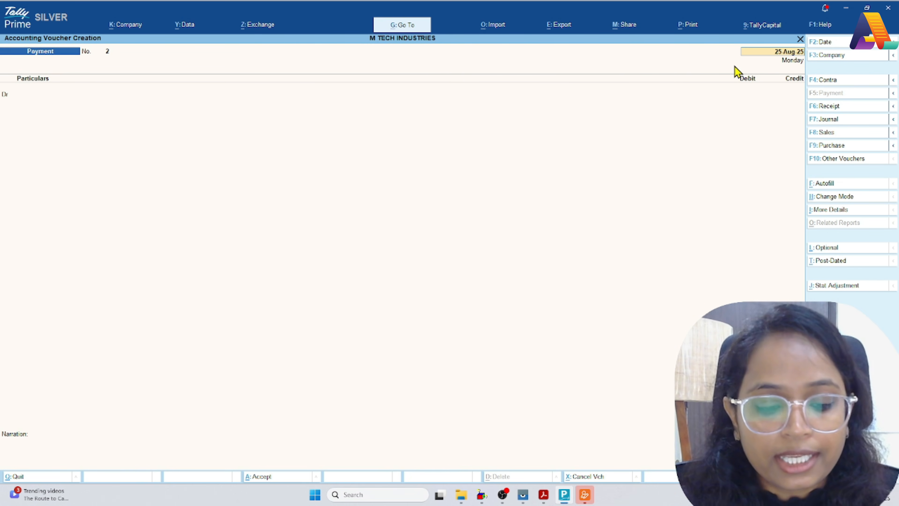
{"action": "key", "text": "F2"}
{"action": "type", "text": "26"}
{"action": "key", "text": "Return"}
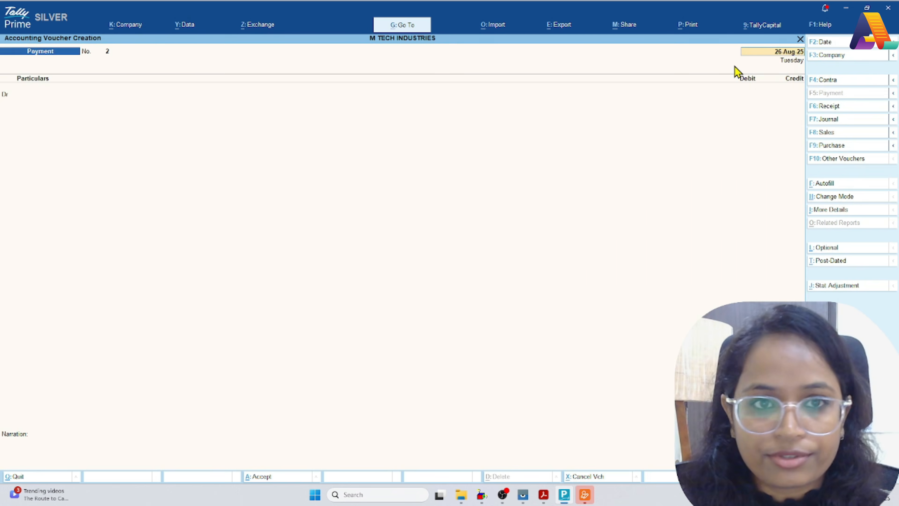
{"action": "key", "text": "Return"}
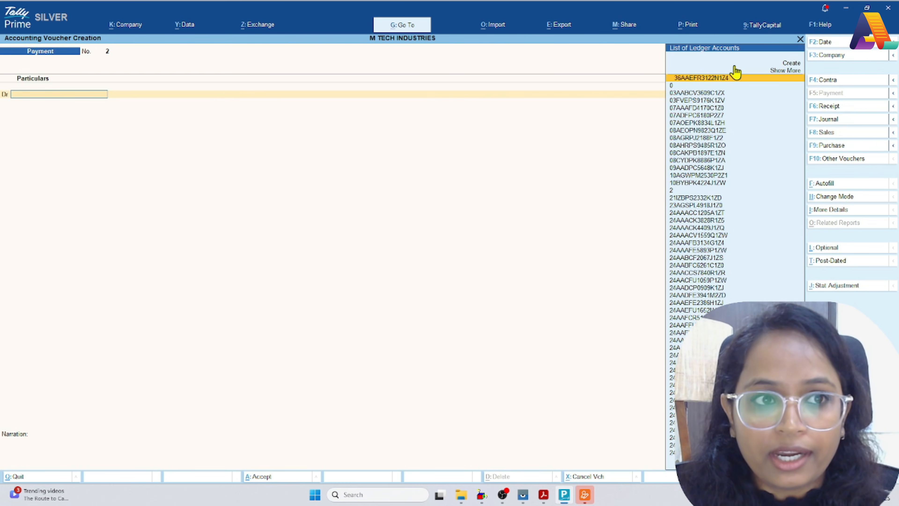
Debit the vendor's ledger with 2,47,500.
{"action": "type", "text": "Dity"}
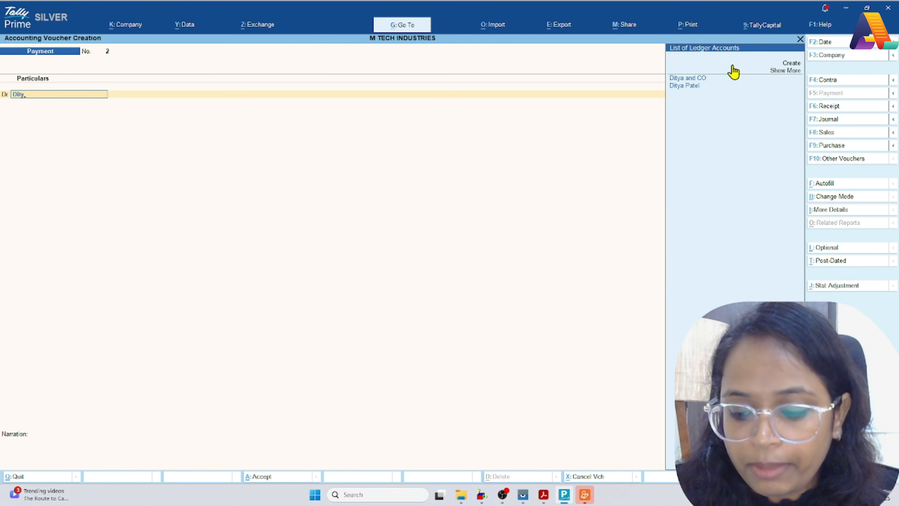
{"action": "key", "text": "Down"}
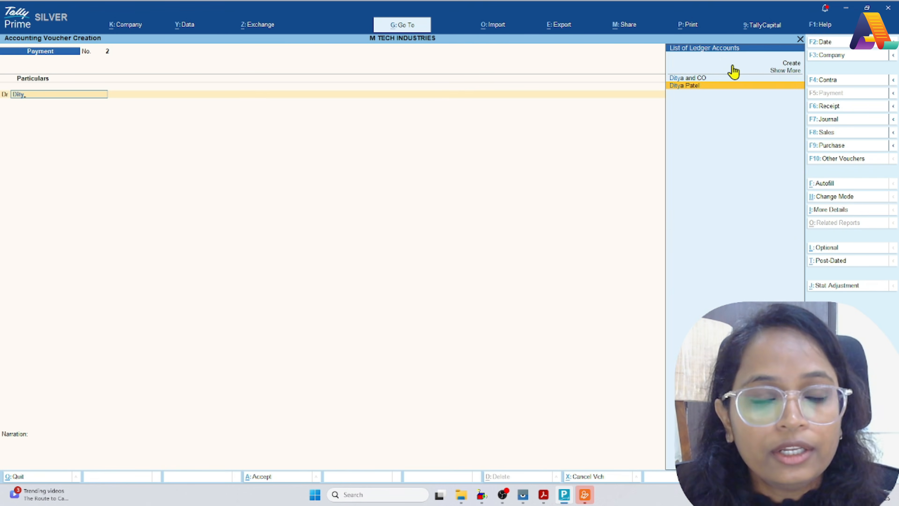
{"action": "key", "text": "Return"}
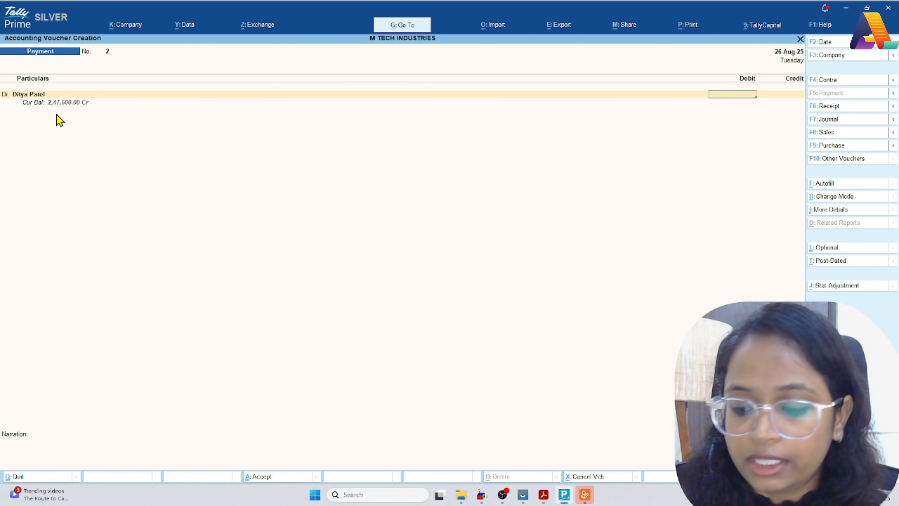
{"action": "type", "text": "2,47,500"}
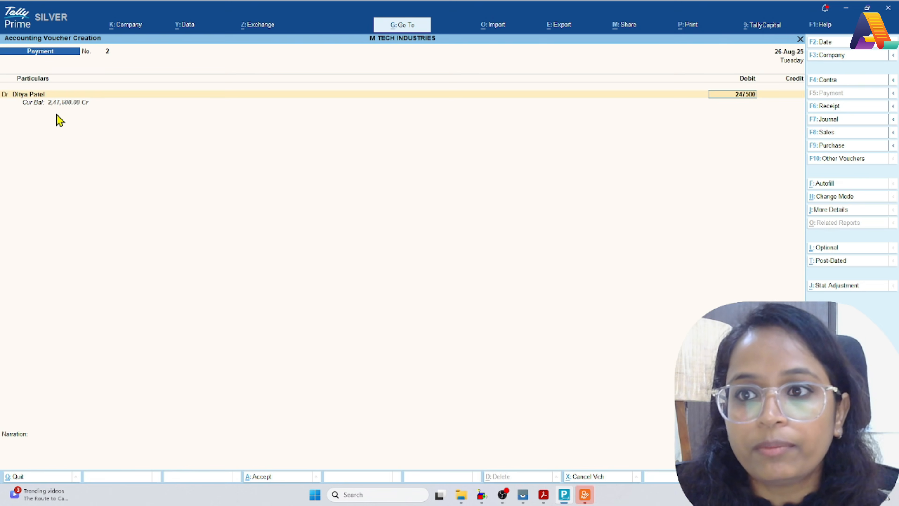
{"action": "key", "text": "Return"}
{"action": "key", "text": "Return"}
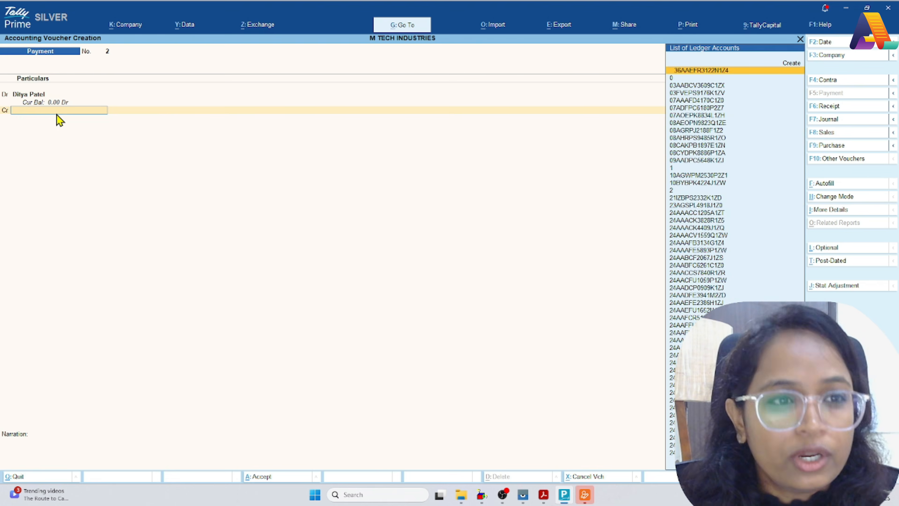
Credit Axis Bank with the 2,47,500 payment.
{"action": "type", "text": "Ax"}
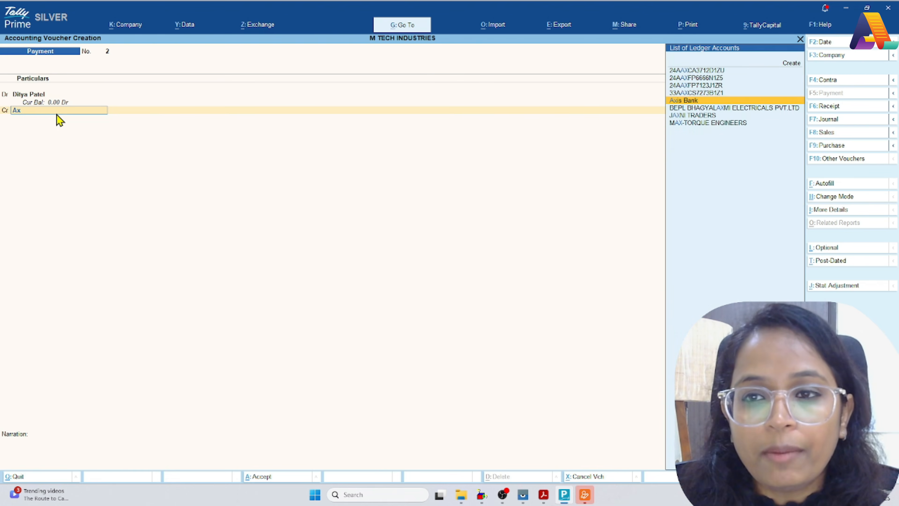
{"action": "key", "text": "Return"}
{"action": "key", "text": "BackSpace"}
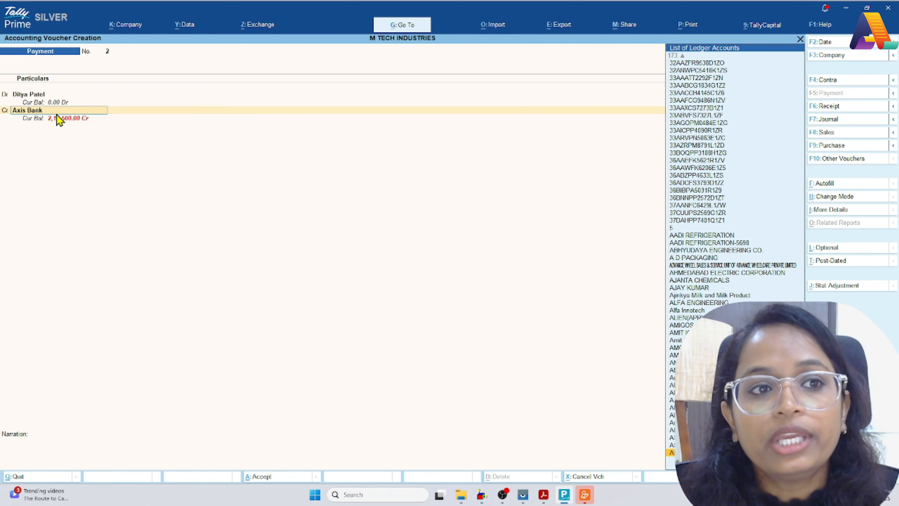
{"action": "key", "text": "Return"}
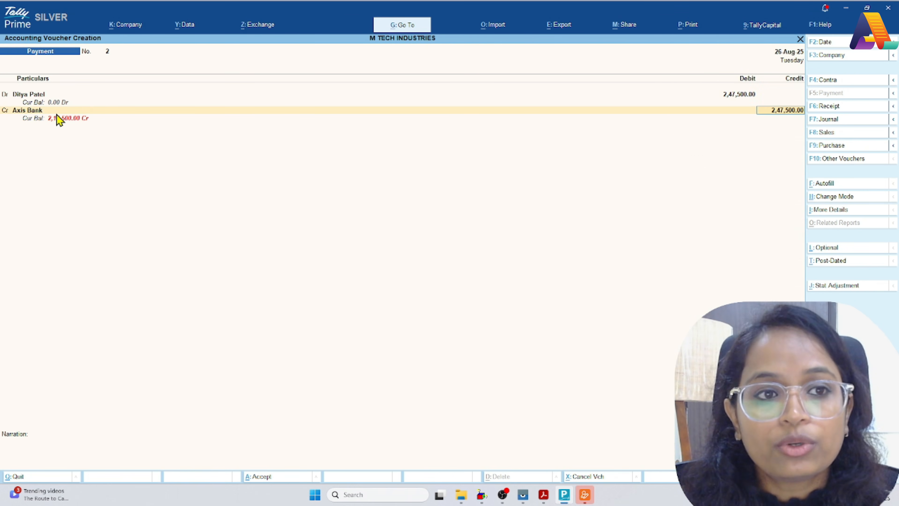
{"action": "key", "text": "Return"}
{"action": "key", "text": "Return"}
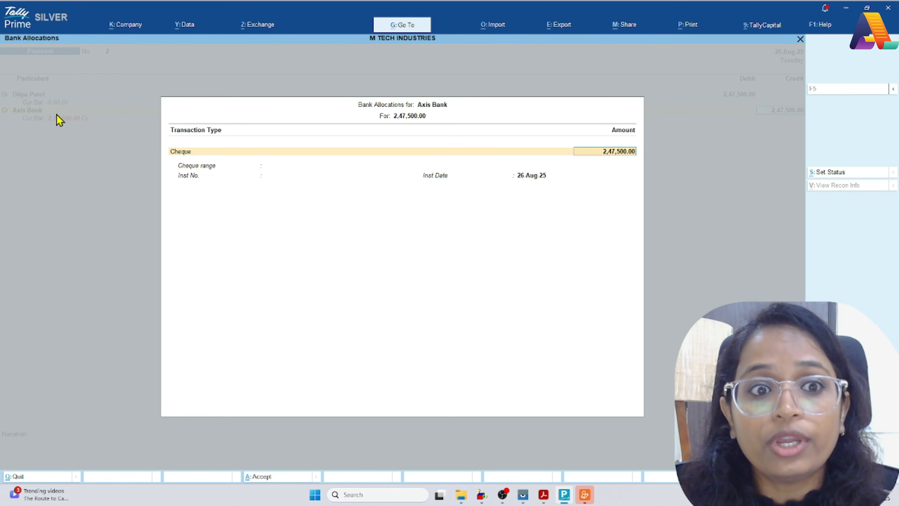
Complete the bank allocation as a cheque with Not Applicable range, then save voucher No. 2.
{"action": "key", "text": "Return"}
{"action": "key", "text": "BackSpace"}
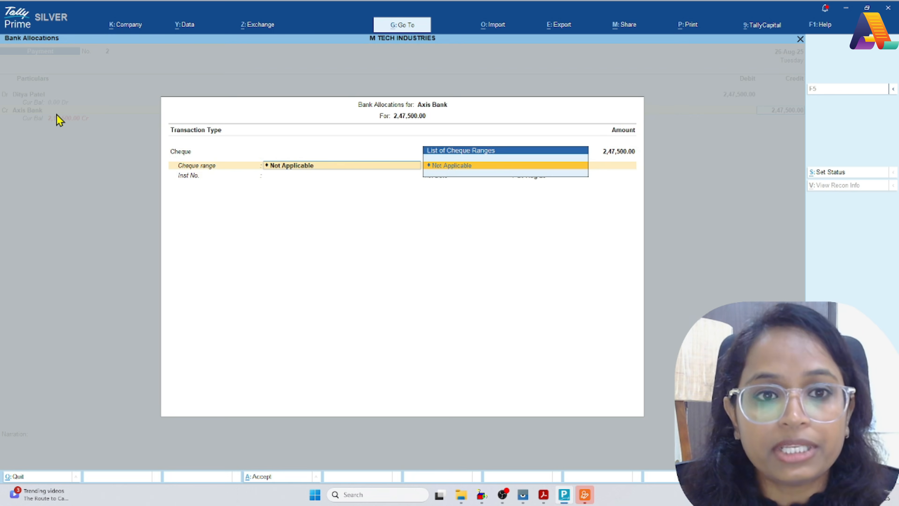
{"action": "key", "text": "Return"}
{"action": "key", "text": "Return"}
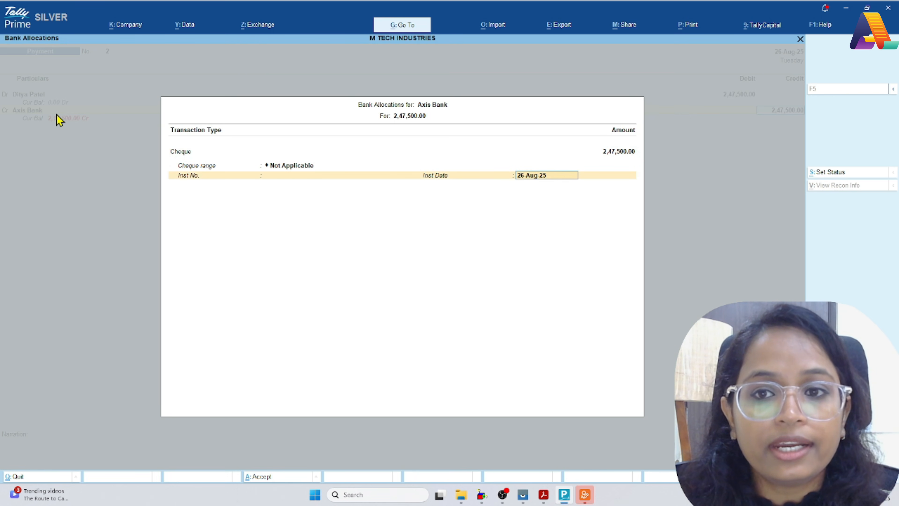
{"action": "key", "text": "Return"}
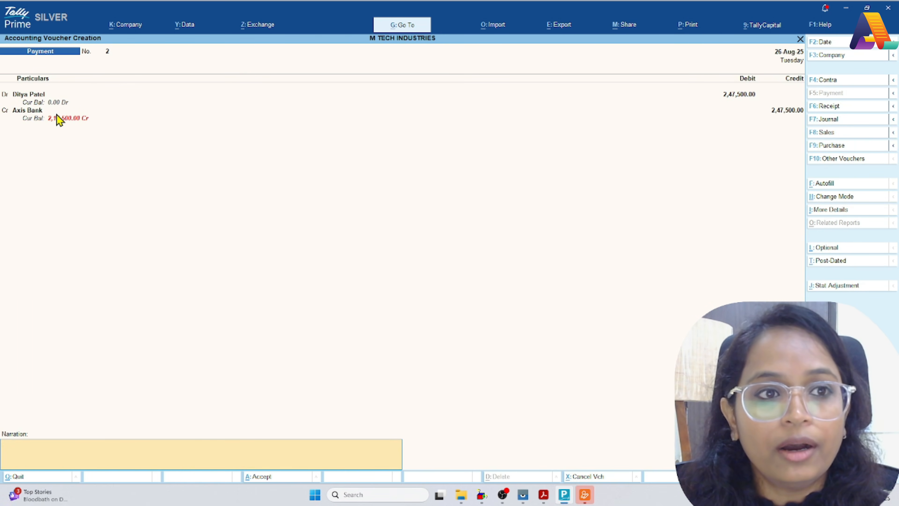
{"action": "key", "text": "Return"}
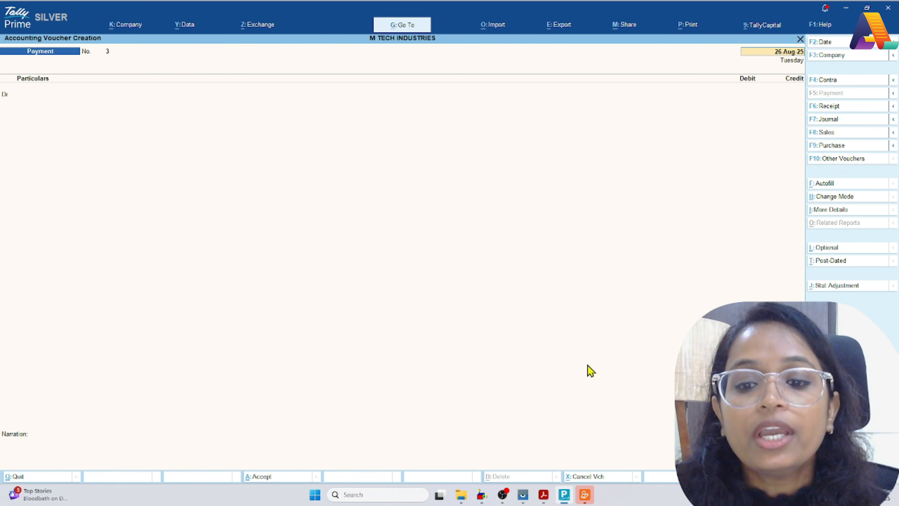
Switch to the exercise PDF in Acrobat and scroll to the Steps page.
{"action": "left_click", "coordinate": [544, 494]}
{"action": "scroll", "coordinate": [542, 173], "scroll_direction": "down", "scroll_amount": 15}
{"action": "scroll", "coordinate": [534, 217], "scroll_direction": "down", "scroll_amount": 10}
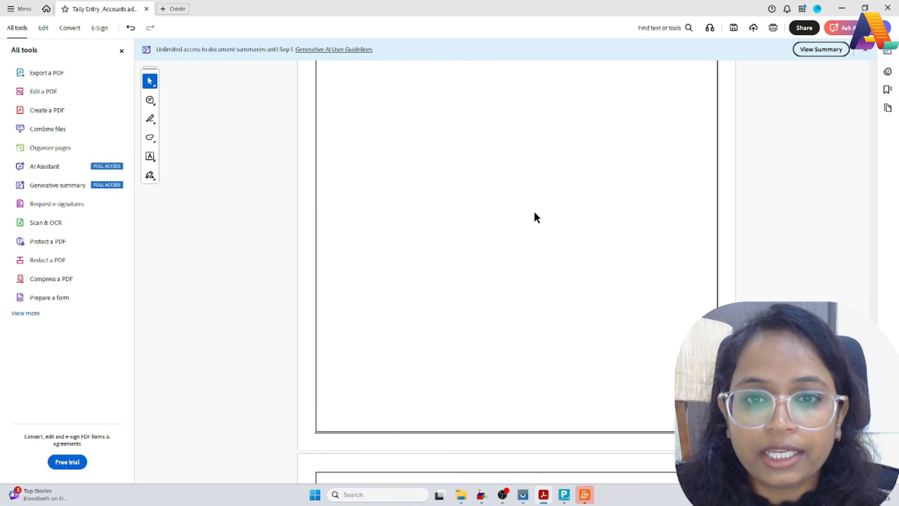
{"action": "scroll", "coordinate": [531, 219], "scroll_direction": "up", "scroll_amount": 2}
Highlight the first step, the 2,47,500 payment step and the ₹2,500 TDS deposit for reference.
{"action": "left_click_drag", "start_coordinate": [376, 207], "coordinate": [631, 216]}
{"action": "left_click_drag", "start_coordinate": [368, 246], "coordinate": [511, 248]}
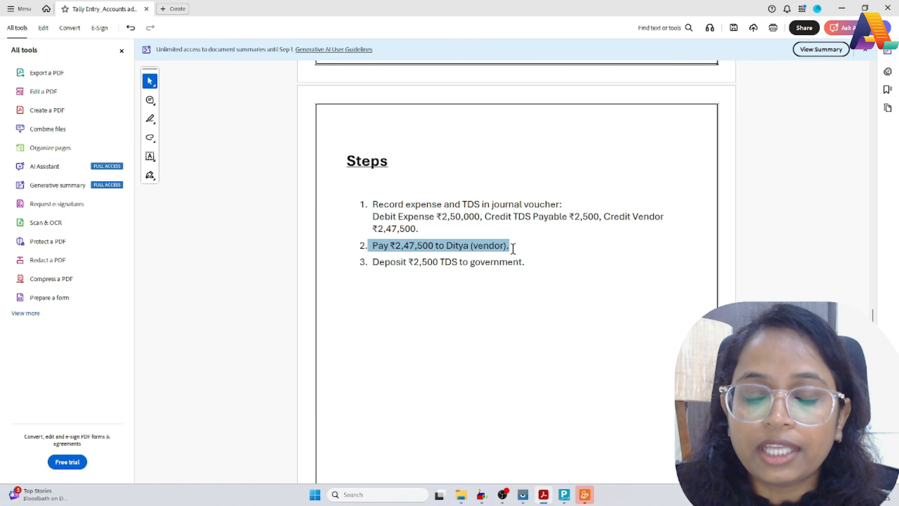
{"action": "left_click", "coordinate": [436, 327]}
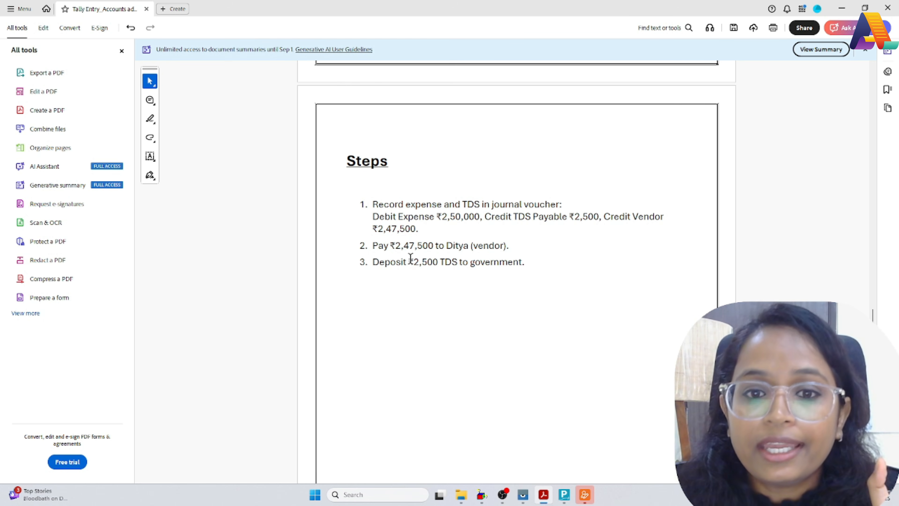
{"action": "left_click_drag", "start_coordinate": [408, 262], "coordinate": [468, 262]}
{"action": "left_click", "coordinate": [380, 298]}
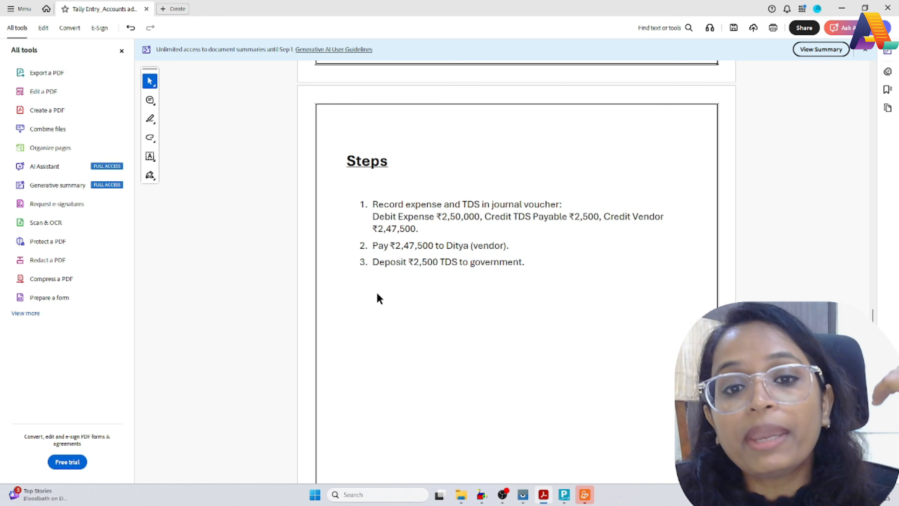
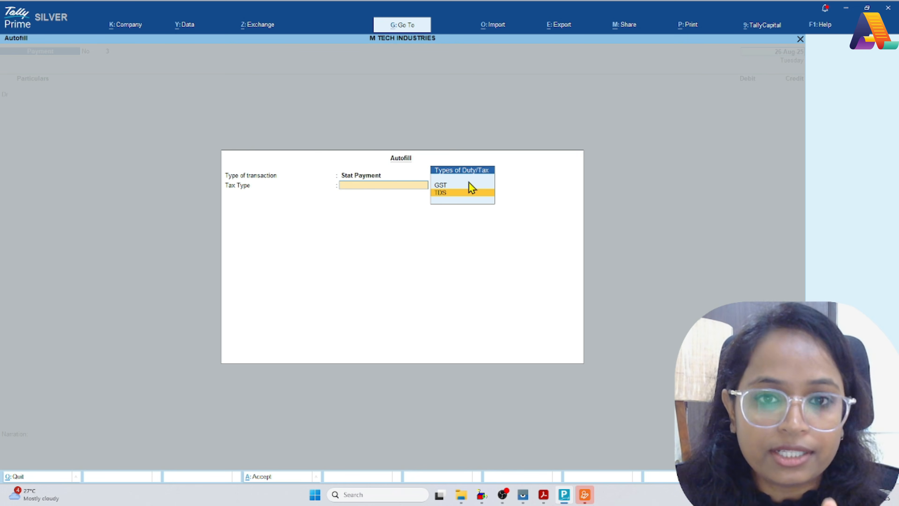
Choose TDS as tax type, with period 1-Jul-25 to 26-Aug-25 and deducted till 26-8-2025.
{"action": "key", "text": "Return"}
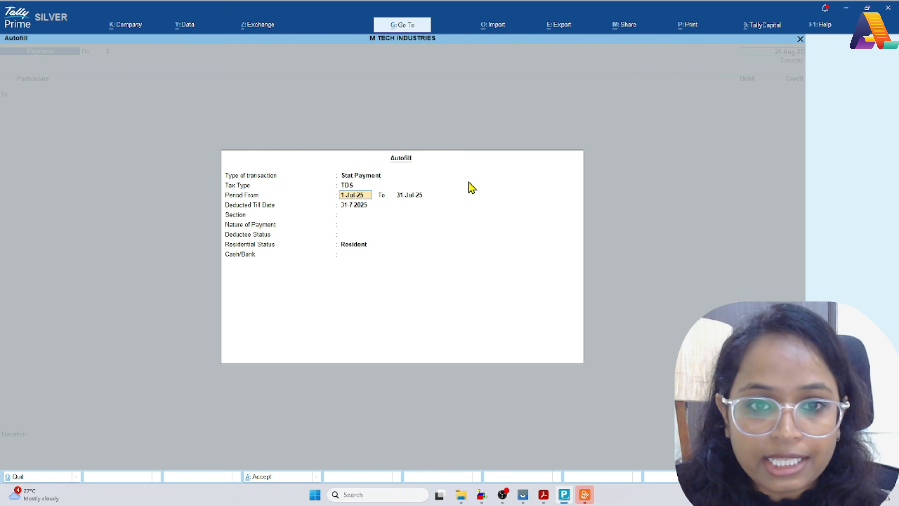
{"action": "type", "text": "1.8."}
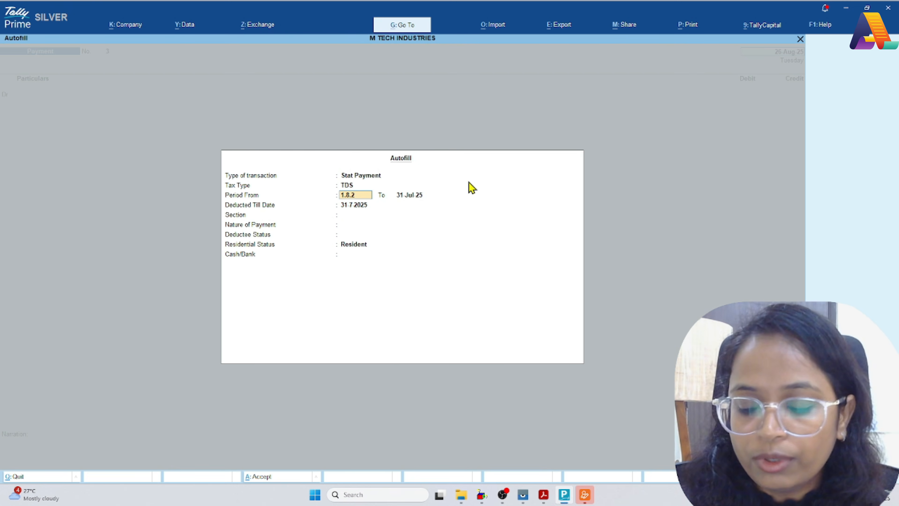
{"action": "key", "text": "Return"}
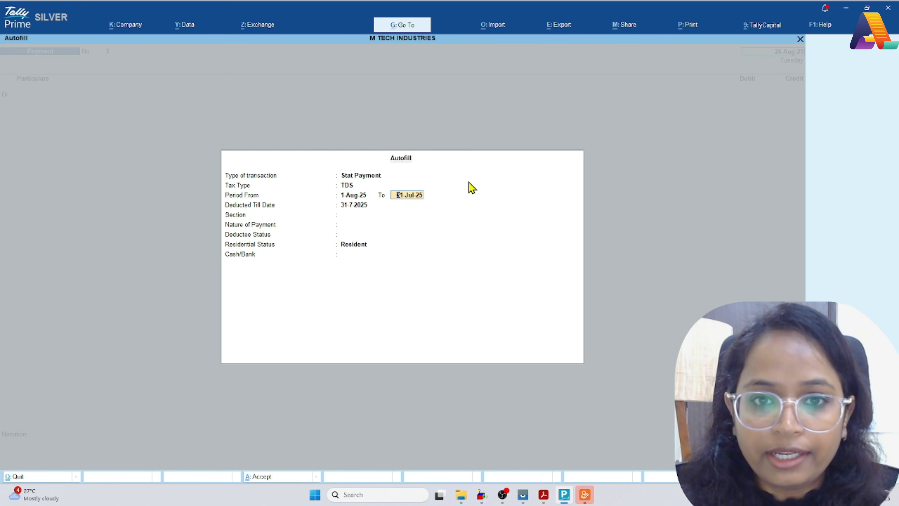
{"action": "type", "text": "31-8"}
{"action": "key", "text": "Return"}
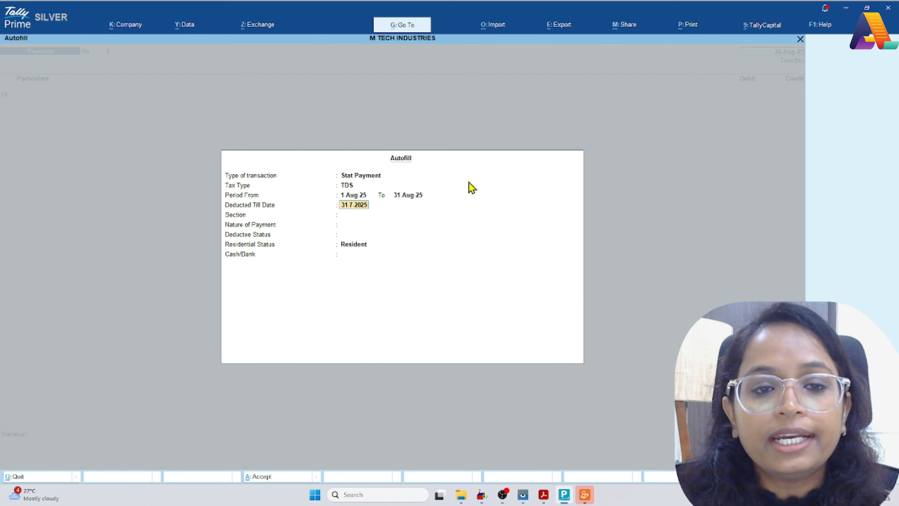
{"action": "type", "text": "3"}
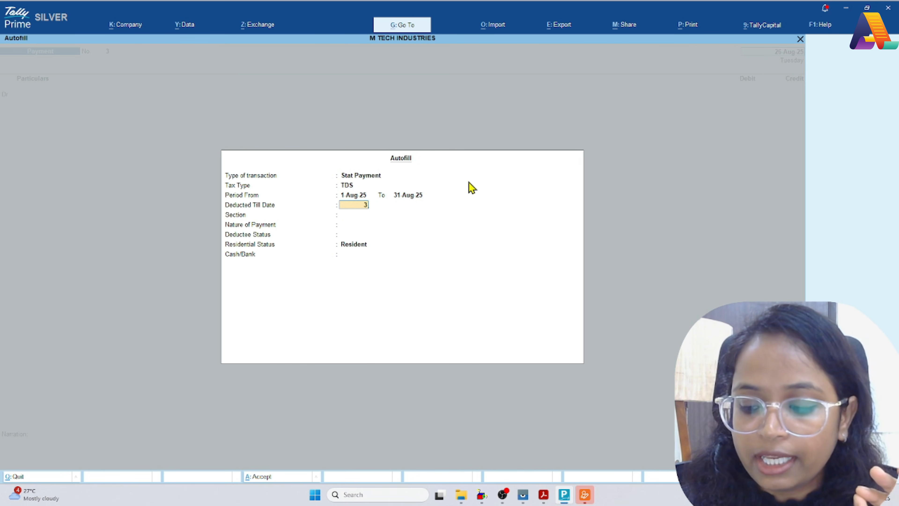
{"action": "type", "text": "1.8-2025"}
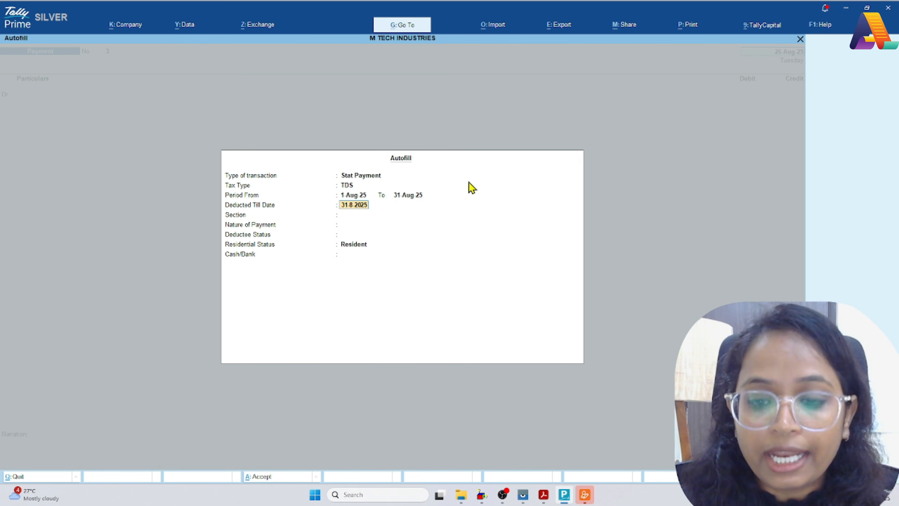
{"action": "key", "text": "shift+Tab"}
{"action": "key", "text": "shift+Tab"}
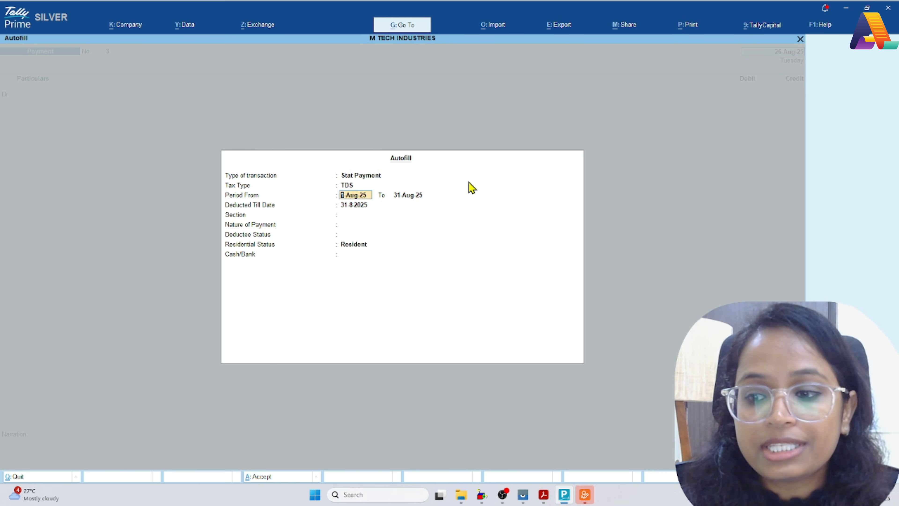
{"action": "type", "text": "1.7"}
{"action": "key", "text": "Return"}
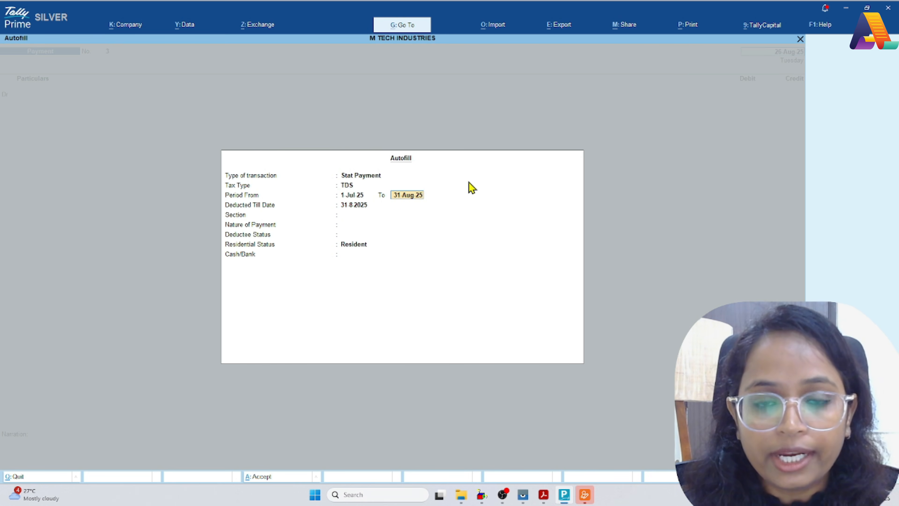
{"action": "type", "text": "26"}
{"action": "key", "text": "Return"}
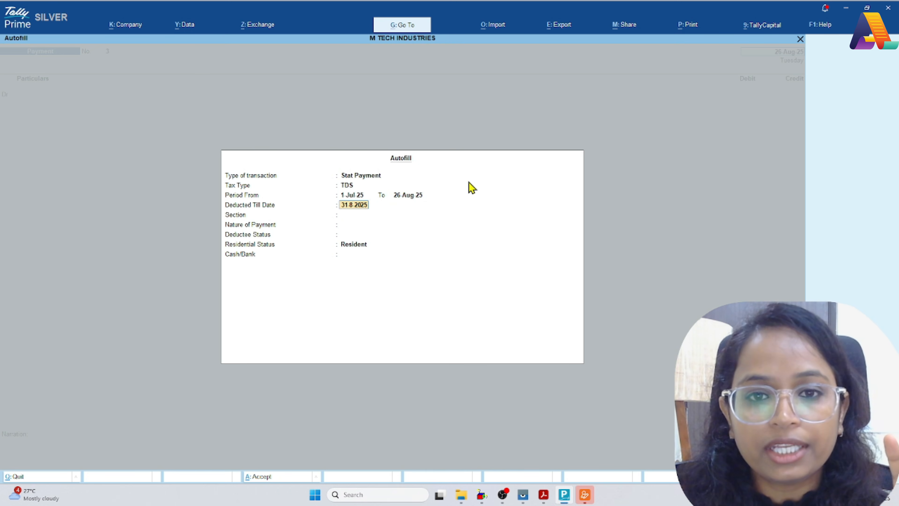
{"action": "type", "text": "26."}
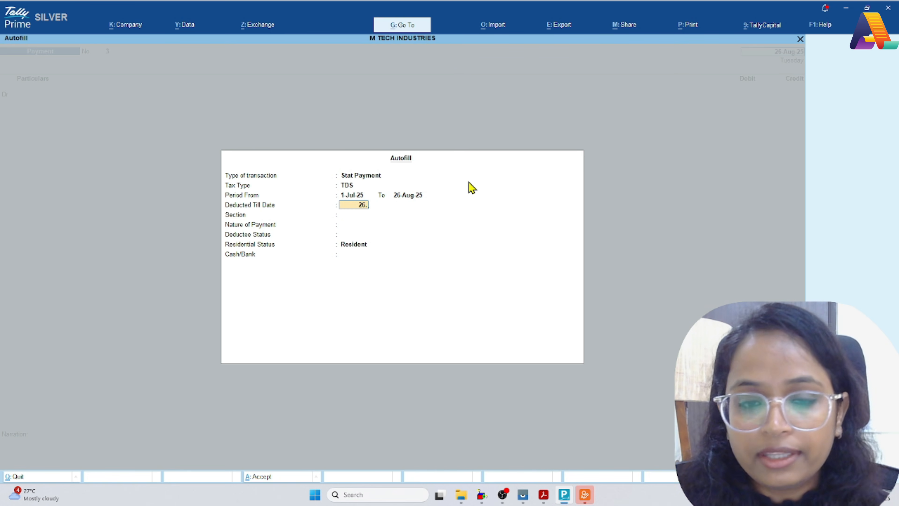
{"action": "type", "text": "8"}
{"action": "key", "text": "Return"}
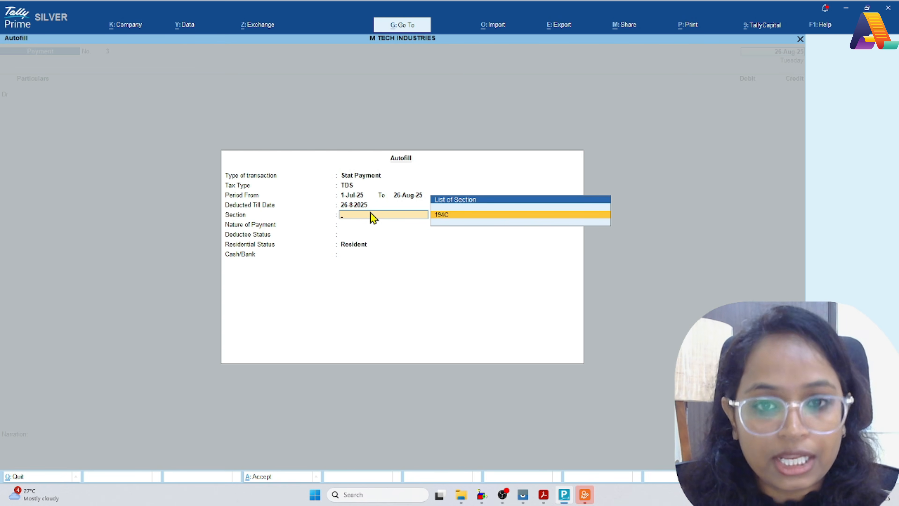
Pick section 194C Payments to Contractors, All Items, Resident, and pay from Axis Bank.
{"action": "key", "text": "Return"}
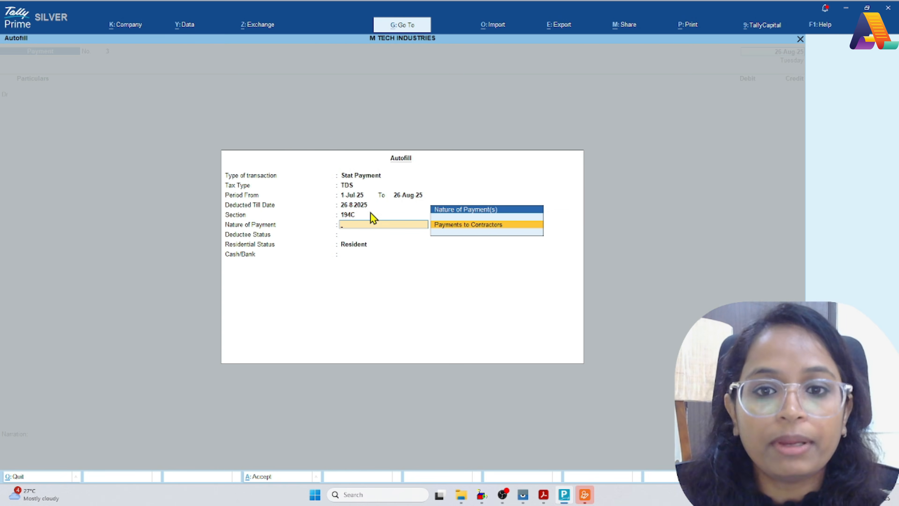
{"action": "key", "text": "Return"}
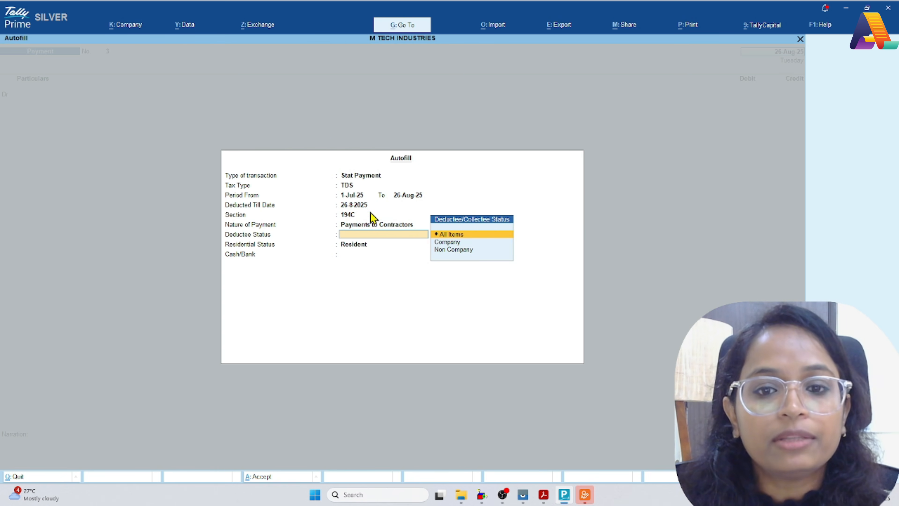
{"action": "key", "text": "Down"}
{"action": "key", "text": "Up"}
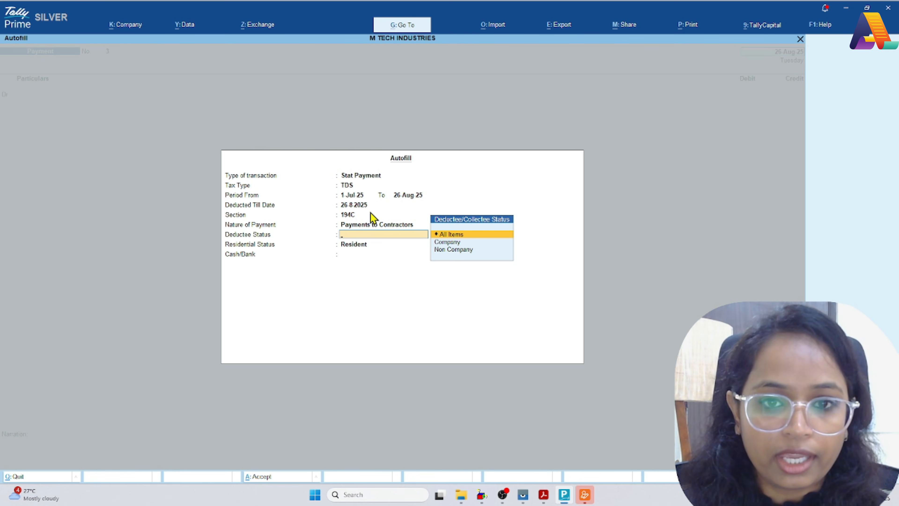
{"action": "key", "text": "Return"}
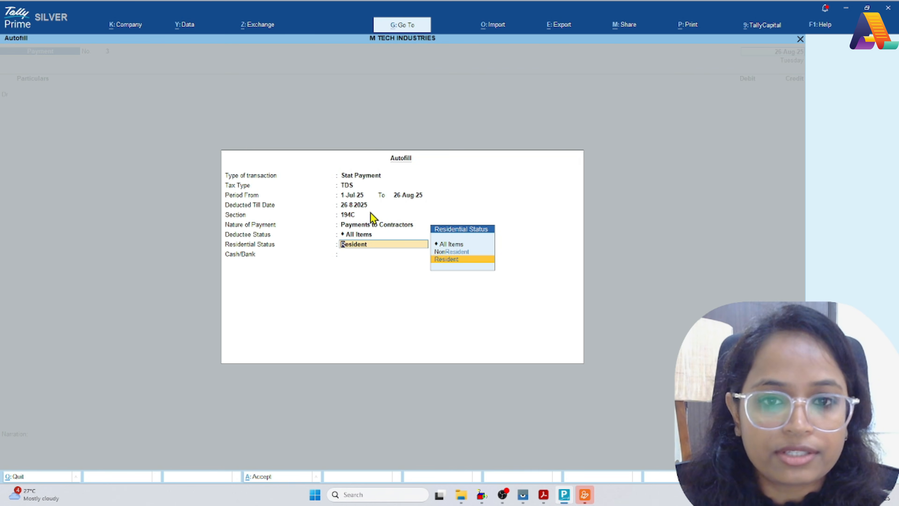
{"action": "key", "text": "Return"}
{"action": "key", "text": "Down"}
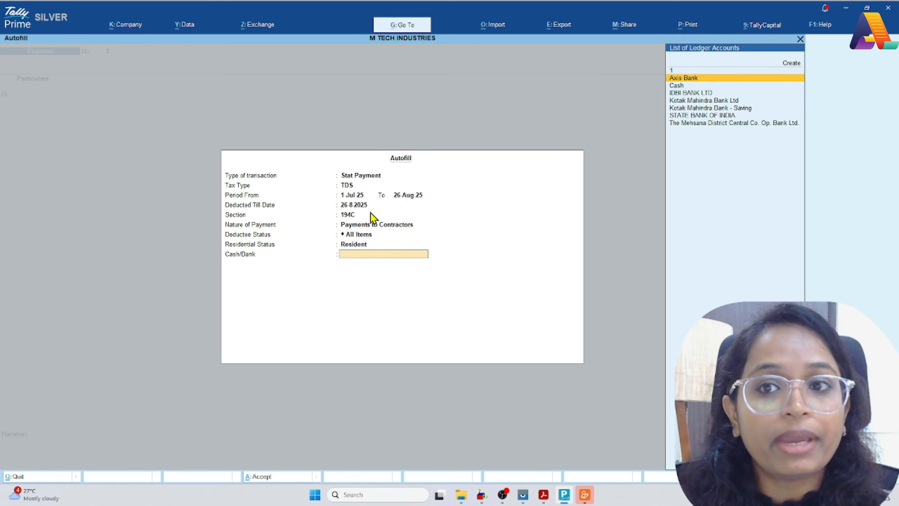
{"action": "key", "text": "Return"}
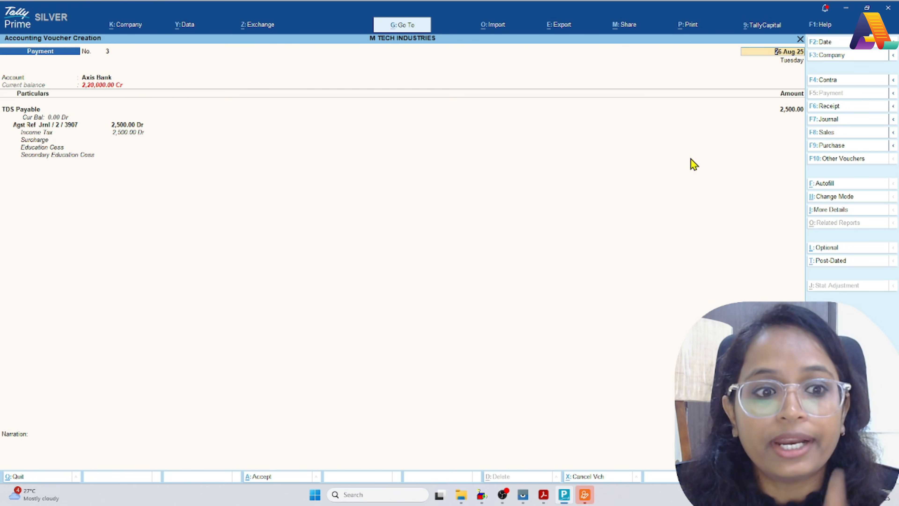
Accept the date and cheque bank allocation, then save payment voucher No. 3.
{"action": "key", "text": "Return"}
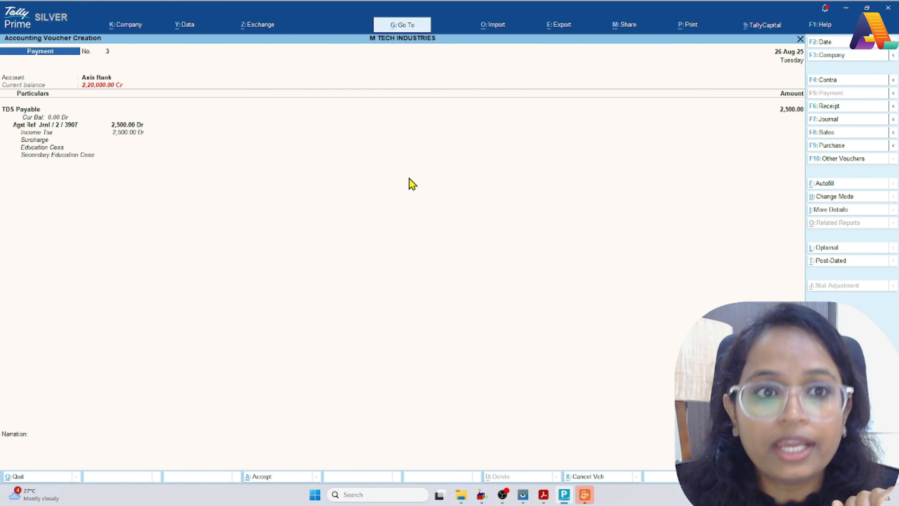
{"action": "key", "text": "Return"}
{"action": "key", "text": "Return"}
{"action": "key", "text": "Return"}
{"action": "key", "text": "BackSpace"}
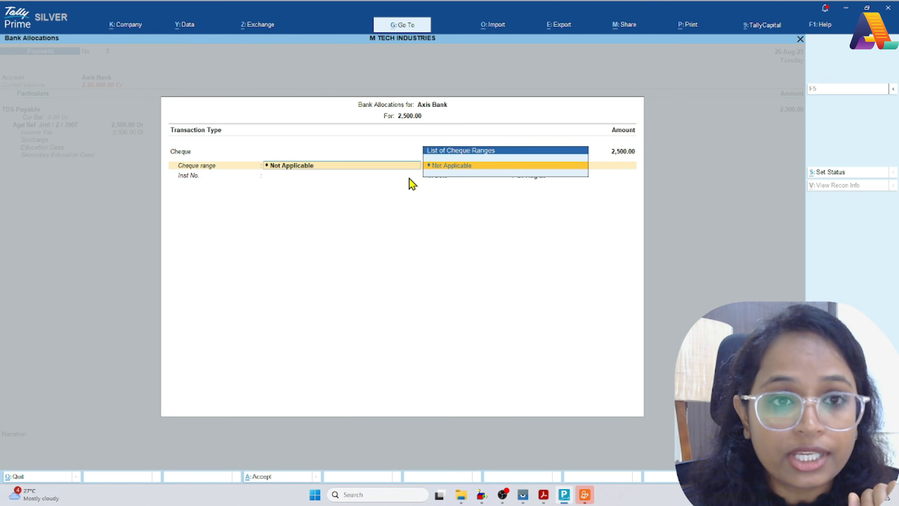
{"action": "key", "text": "Return"}
{"action": "key", "text": "Return"}
{"action": "key", "text": "Return"}
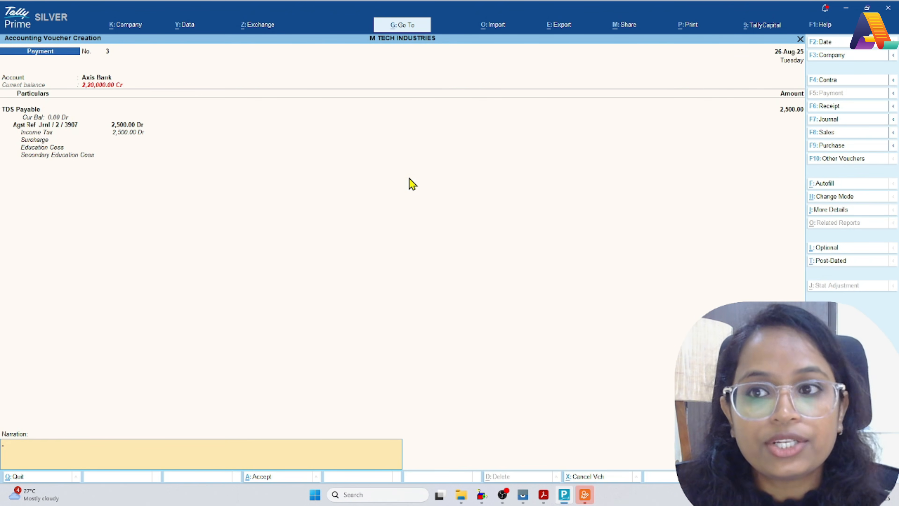
{"action": "key", "text": "Return"}
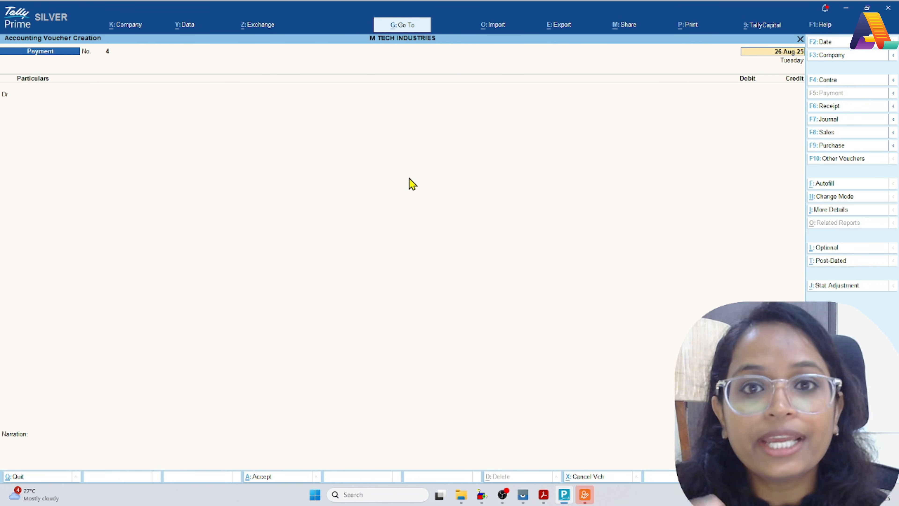
Go back to saved payment voucher No. 3 for alteration.
{"action": "key", "text": "Page_Up"}
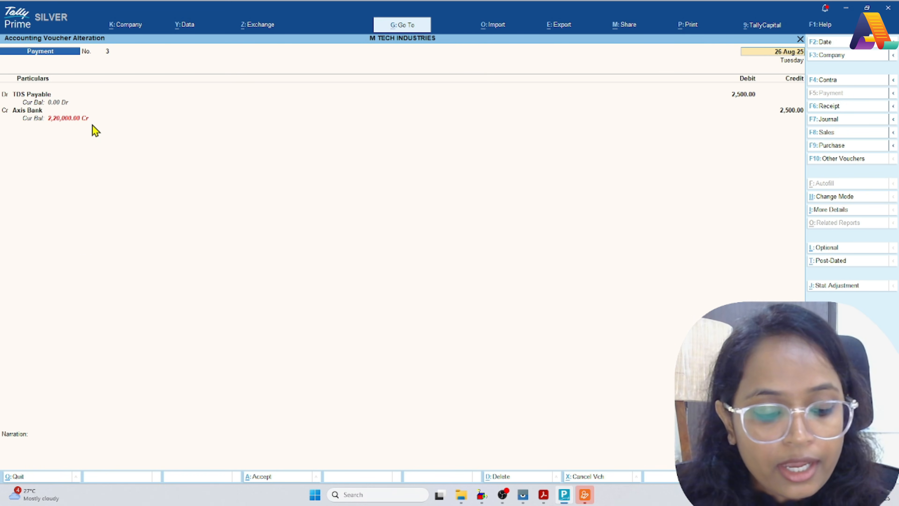
Preview the ITNS 281 TDS challan for 2,500 at full width, then close the preview and print dialog.
{"action": "key", "text": "alt+p"}
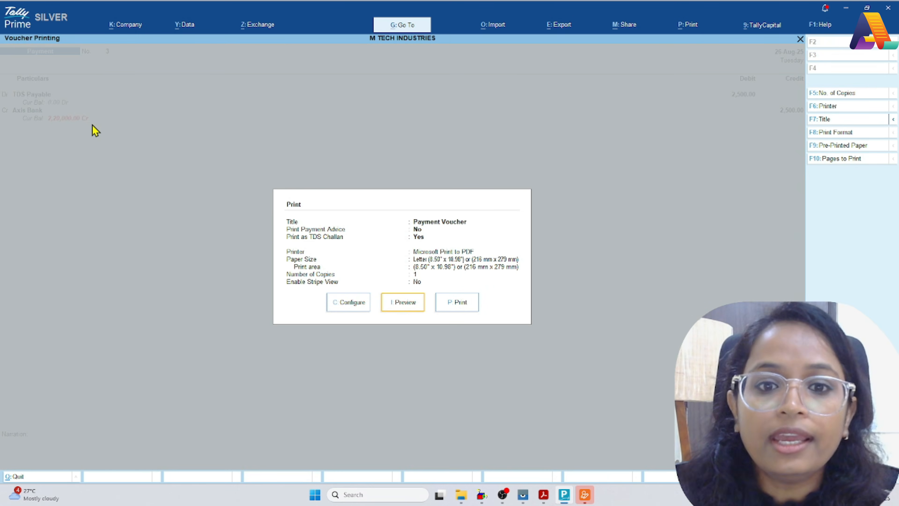
{"action": "left_click", "coordinate": [340, 306]}
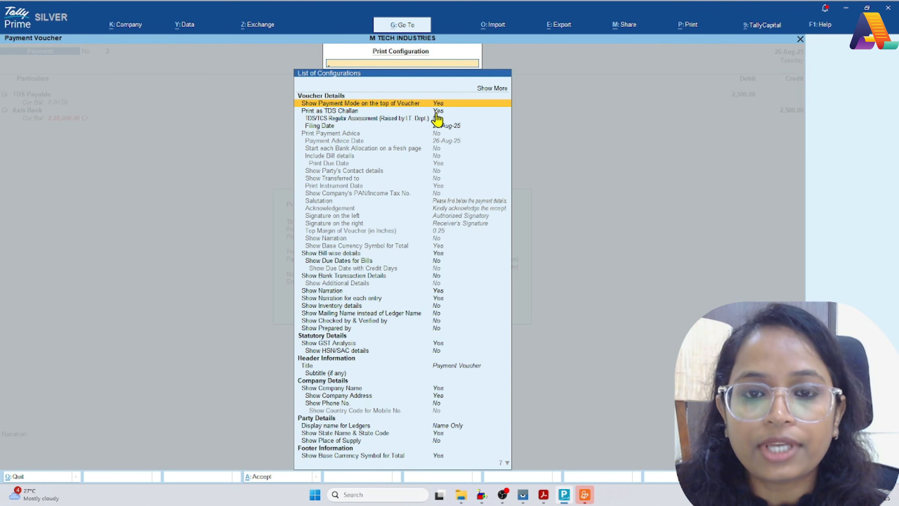
{"action": "key", "text": "Escape"}
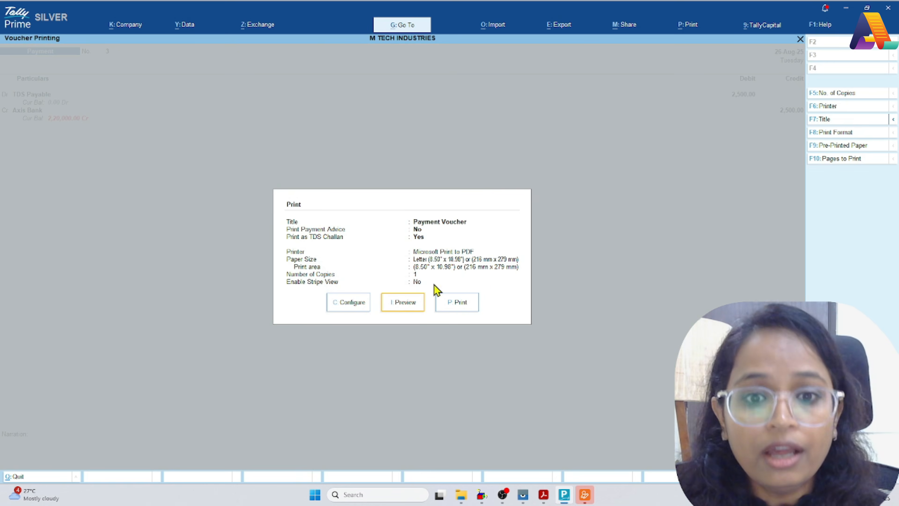
{"action": "left_click", "coordinate": [405, 304]}
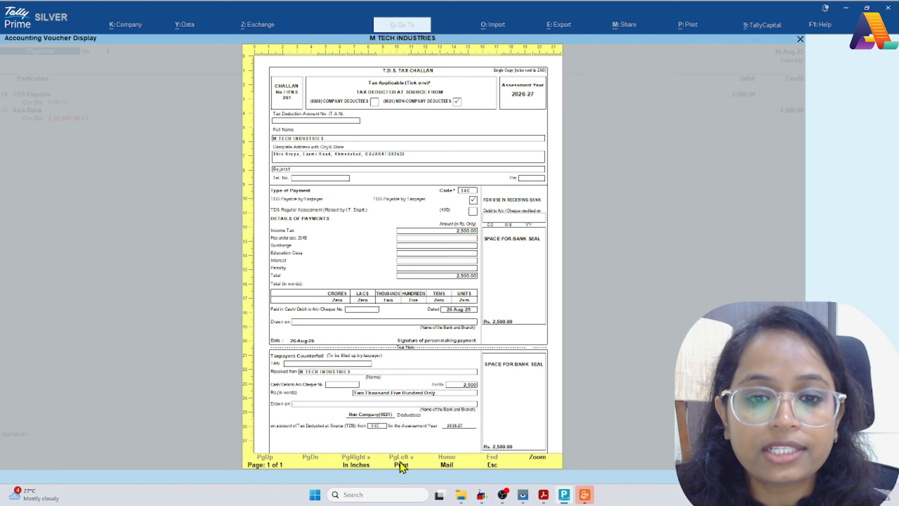
{"action": "left_click", "coordinate": [536, 459]}
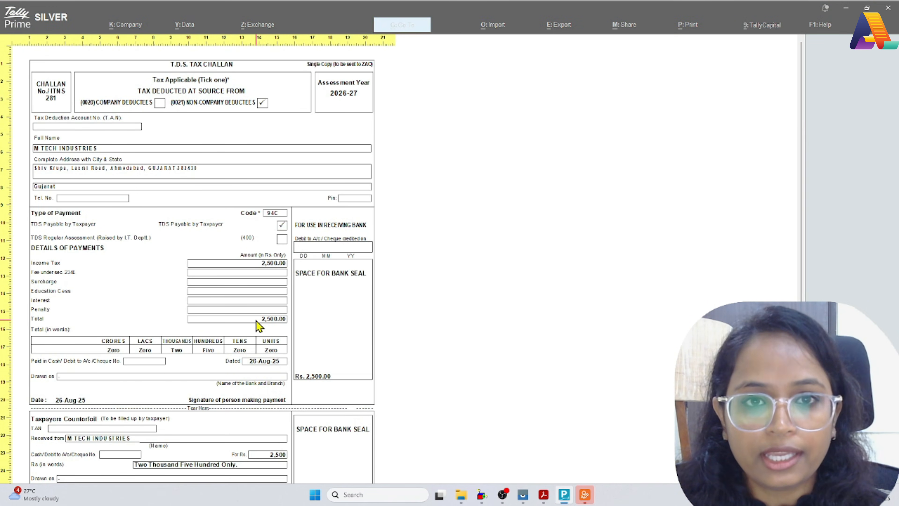
{"action": "key", "text": "Escape"}
{"action": "key", "text": "Escape"}
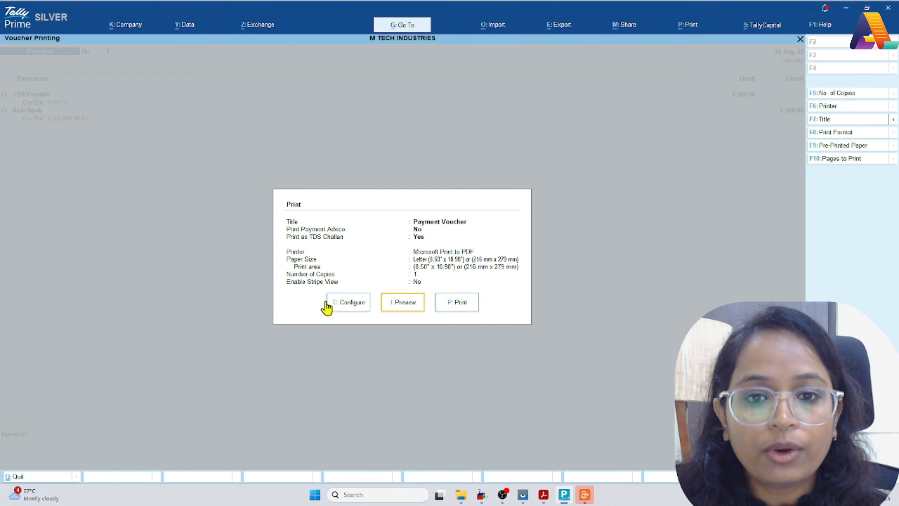
{"action": "key", "text": "Escape"}
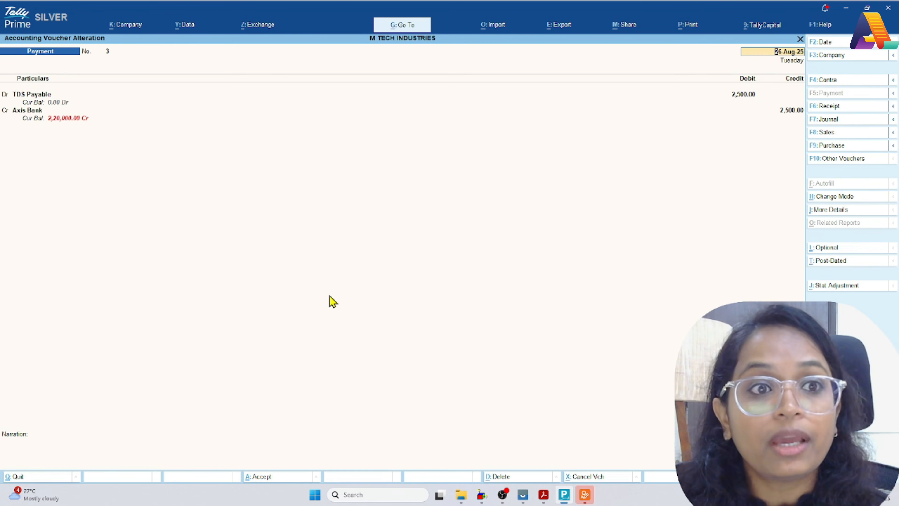
{"action": "key", "text": "Escape"}
{"action": "key", "text": "Escape"}
{"action": "key", "text": "Escape"}
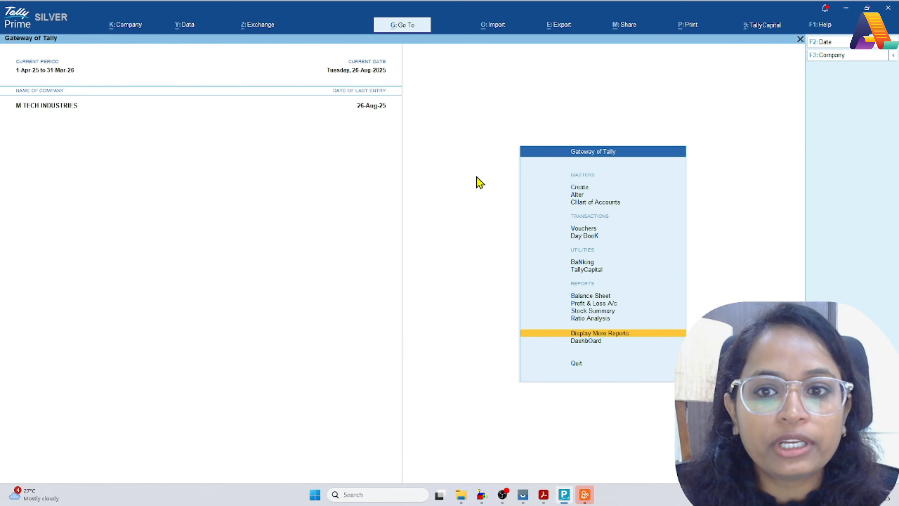
Review the contractor party's ledger vouchers showing the 2,47,500 journal and Axis Bank payment.
{"action": "key", "text": "Return"}
{"action": "type", "text": "alDity"}
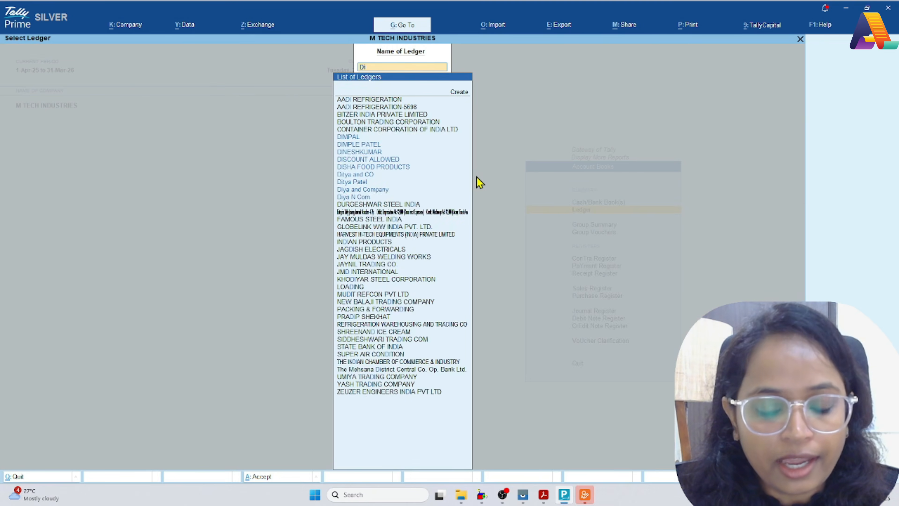
{"action": "key", "text": "Down"}
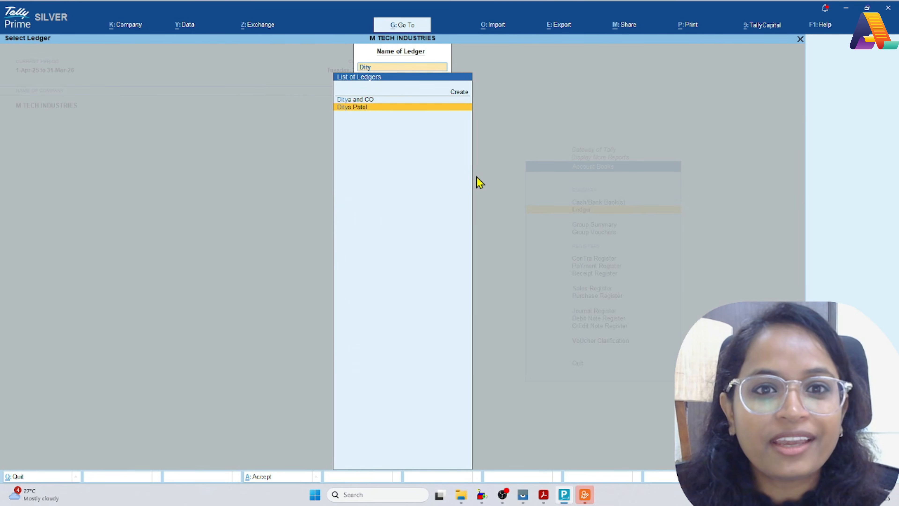
{"action": "key", "text": "Return"}
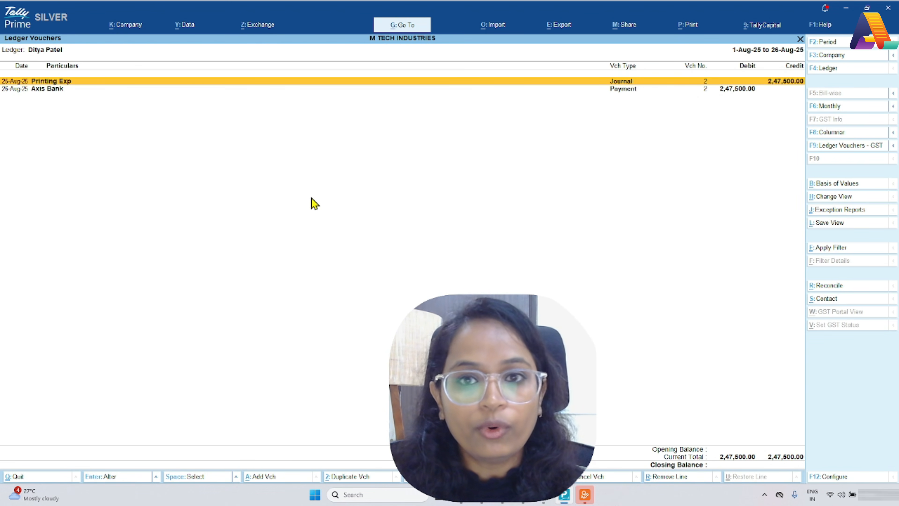
{"action": "key", "text": "Escape"}
{"action": "key", "text": "Escape"}
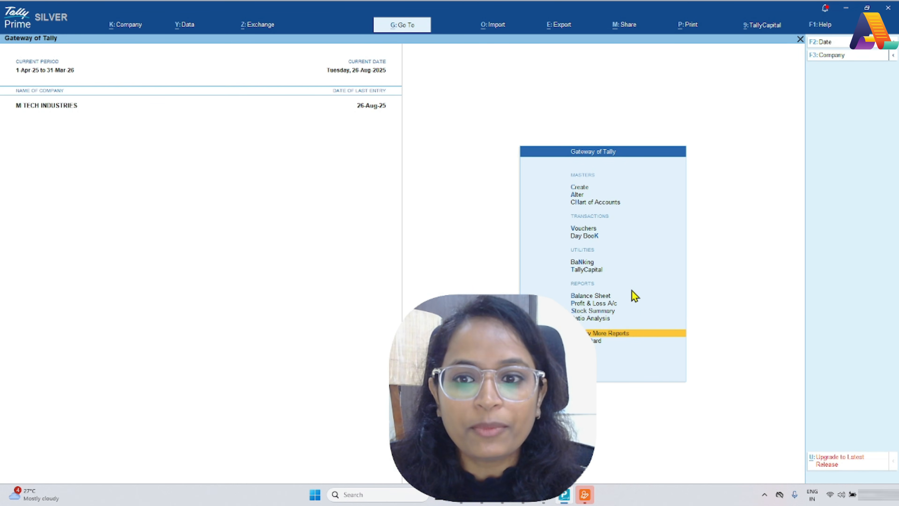
Open Form 26Q under Statutory Reports > TDS Reports for 1-Jul-25 to 30-Sep-25.
{"action": "key", "text": "Return"}
{"action": "key", "text": "Down"}
{"action": "key", "text": "Down"}
{"action": "key", "text": "Down"}
{"action": "key", "text": "Down"}
{"action": "key", "text": "Down"}
{"action": "key", "text": "Down"}
{"action": "key", "text": "Down"}
{"action": "key", "text": "Down"}
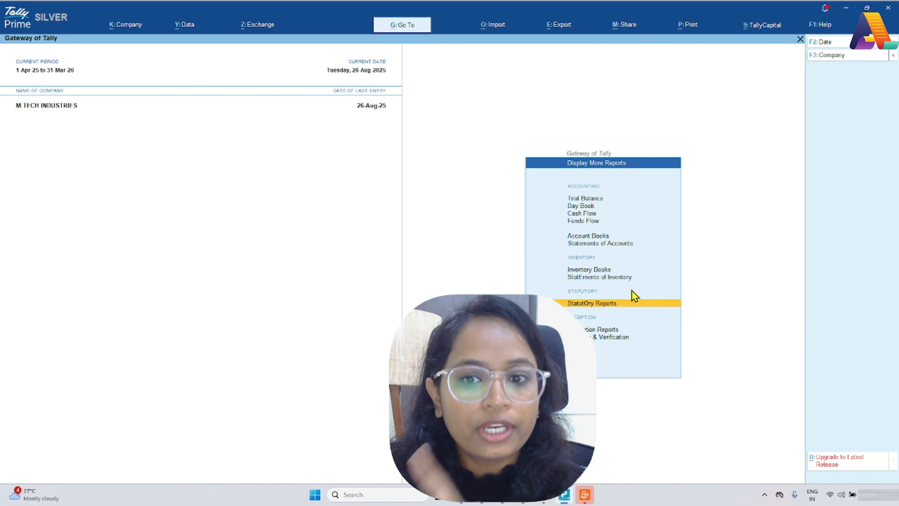
{"action": "key", "text": "Return"}
{"action": "key", "text": "Down"}
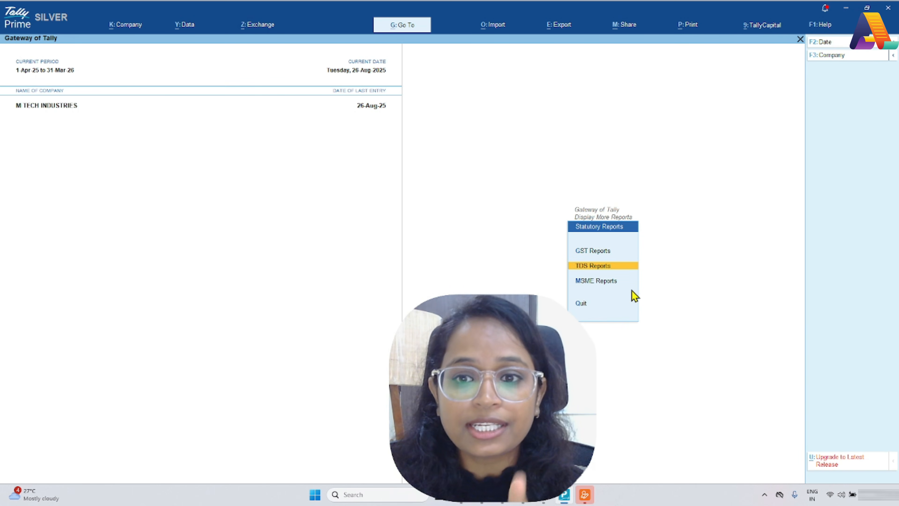
{"action": "key", "text": "Return"}
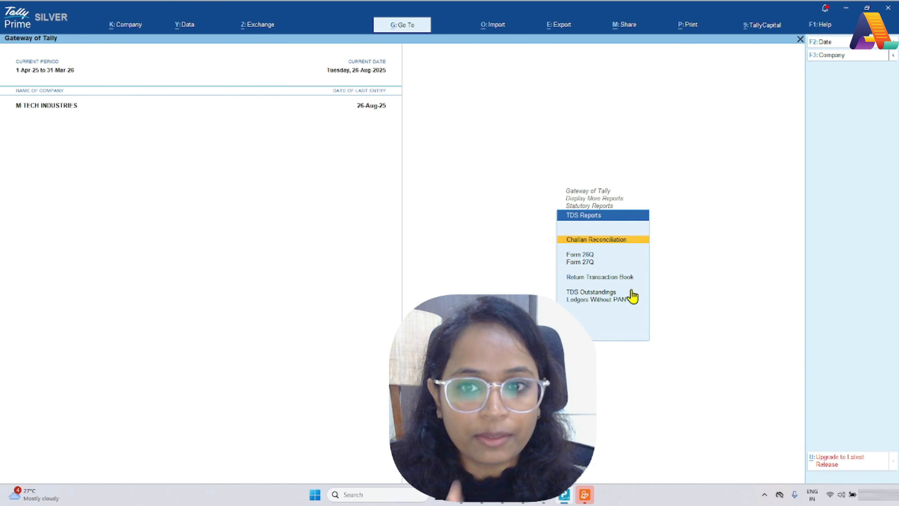
{"action": "key", "text": "Down"}
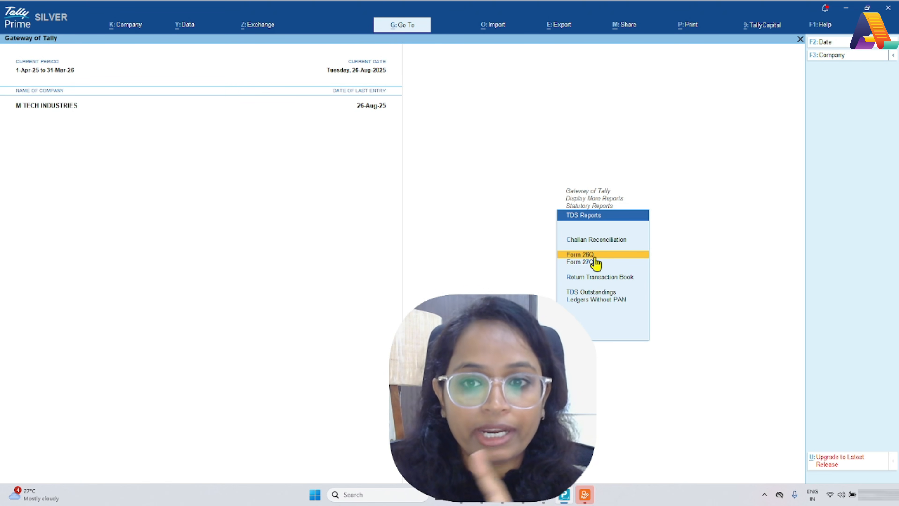
{"action": "left_click", "coordinate": [595, 256]}
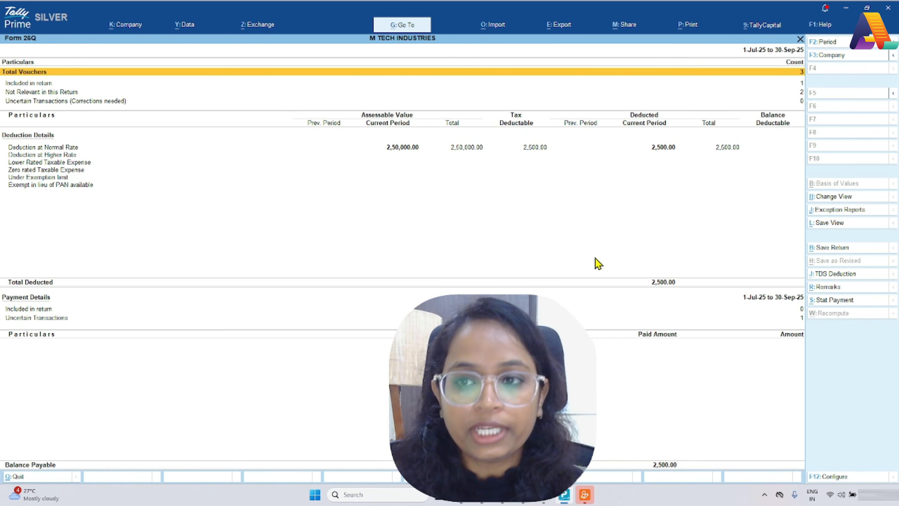
{"action": "key", "text": "Down"}
{"action": "key", "text": "Down"}
{"action": "key", "text": "Up"}
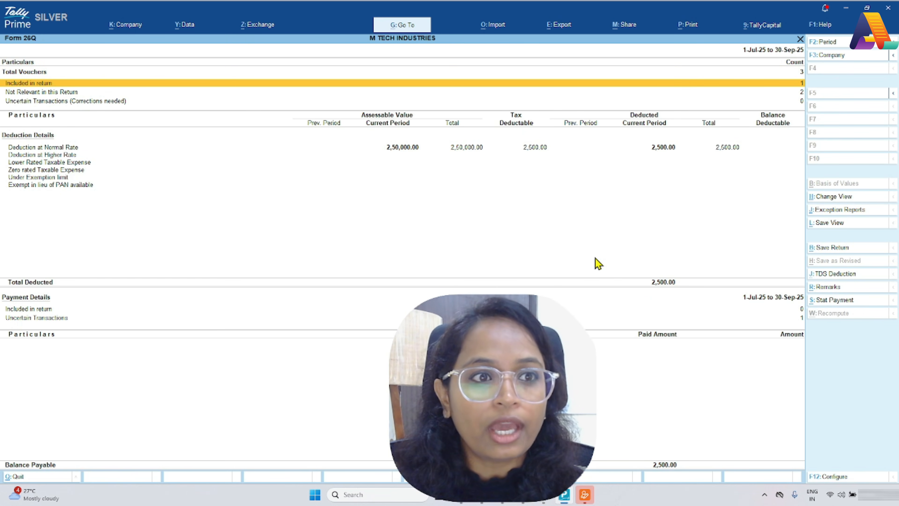
{"action": "key", "text": "Down"}
{"action": "key", "text": "Down"}
{"action": "key", "text": "Down"}
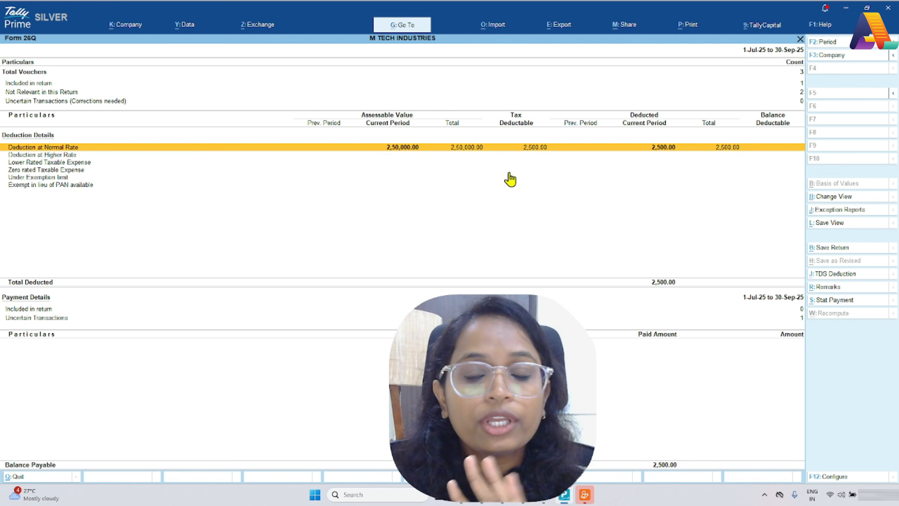
{"action": "key", "text": "Return"}
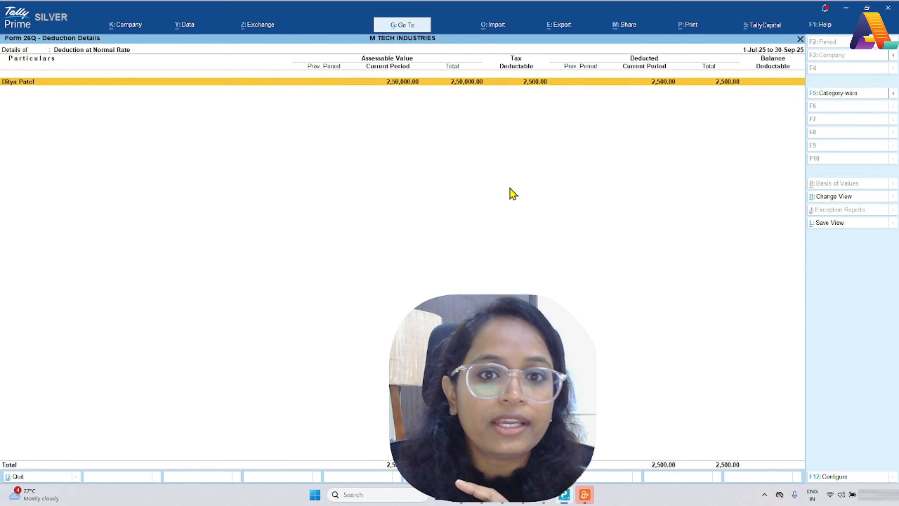
{"action": "key", "text": "Return"}
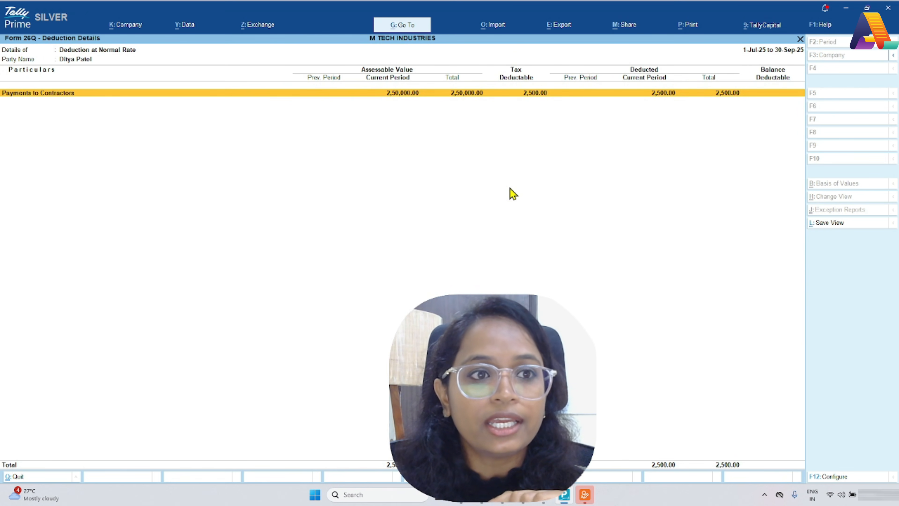
{"action": "key", "text": "Return"}
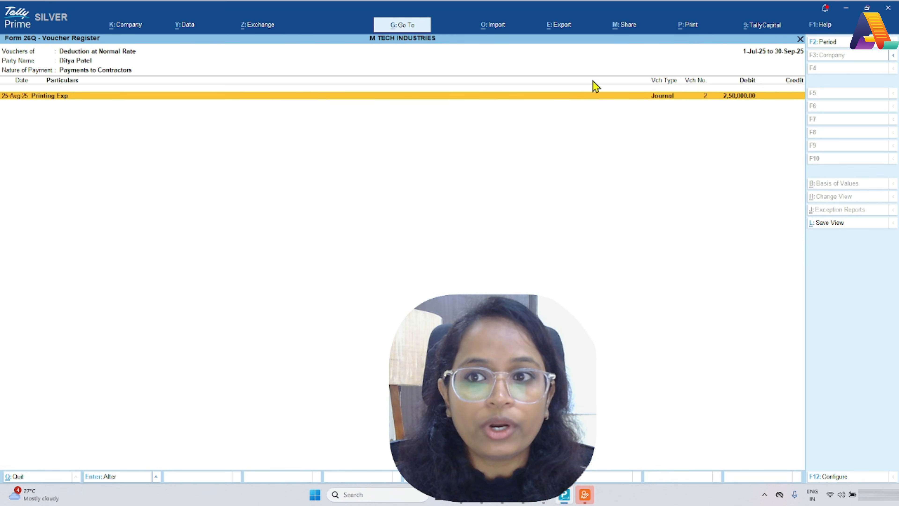
{"action": "key", "text": "Escape"}
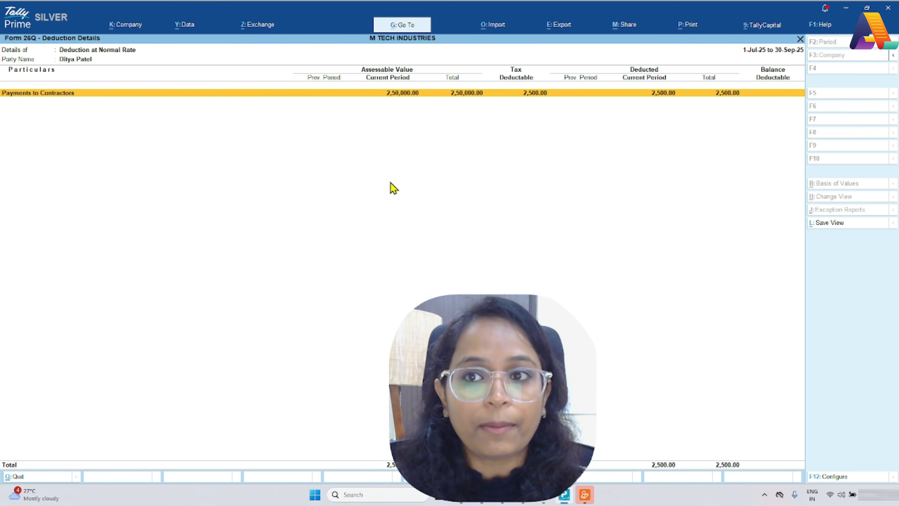
{"action": "key", "text": "Escape"}
{"action": "key", "text": "Escape"}
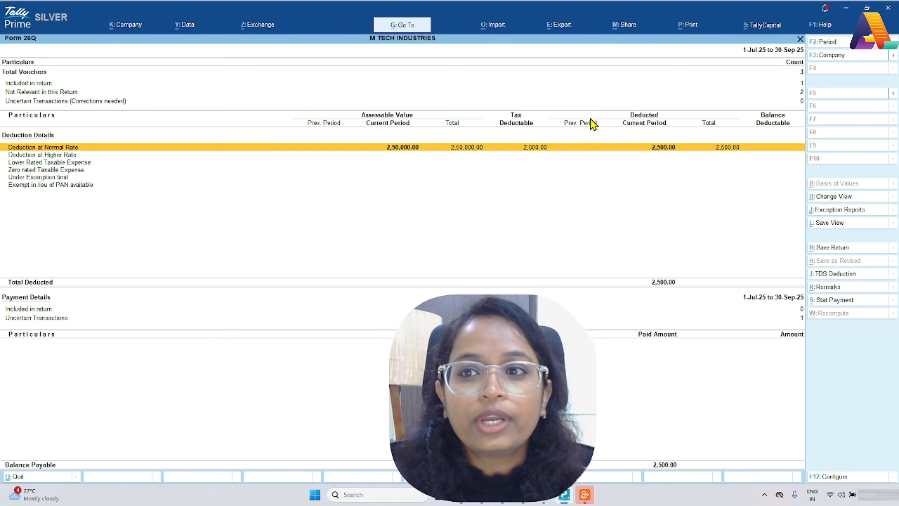
Point out the Not Relevant and Uncertain Transactions counts, then exit Form 26Q to Gateway of Tally.
{"action": "left_click", "coordinate": [35, 94]}
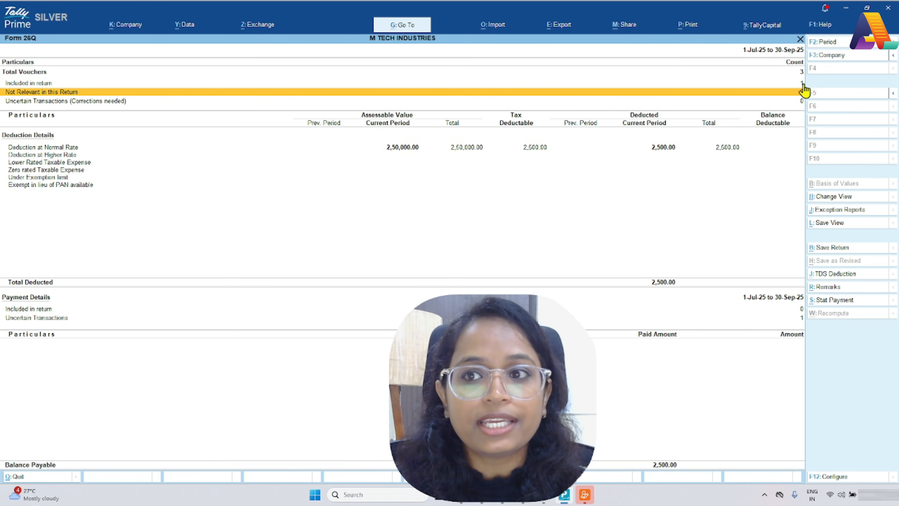
{"action": "left_click", "coordinate": [796, 102]}
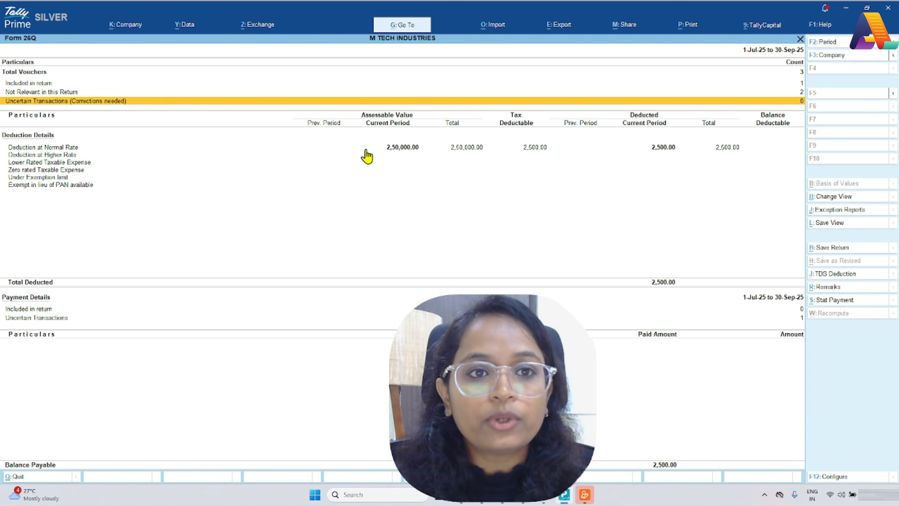
{"action": "key", "text": "Escape"}
{"action": "key", "text": "Escape"}
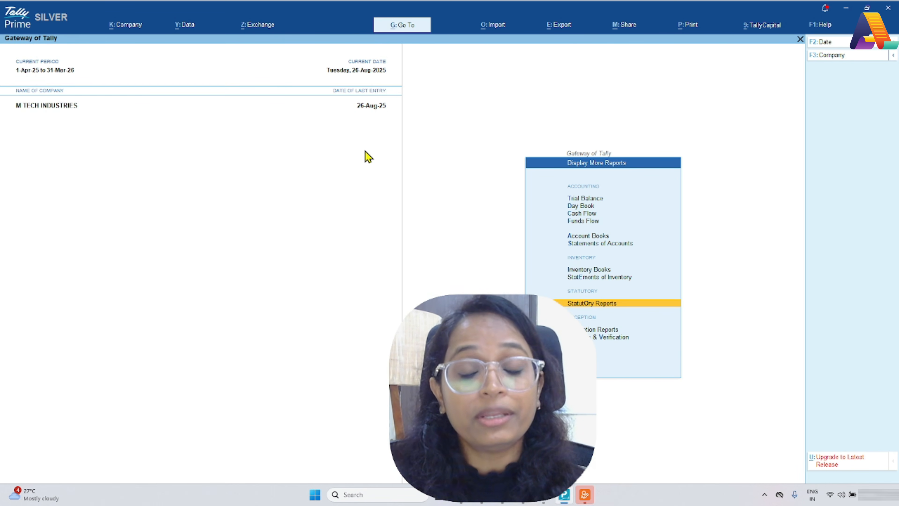
{"action": "key", "text": "Escape"}
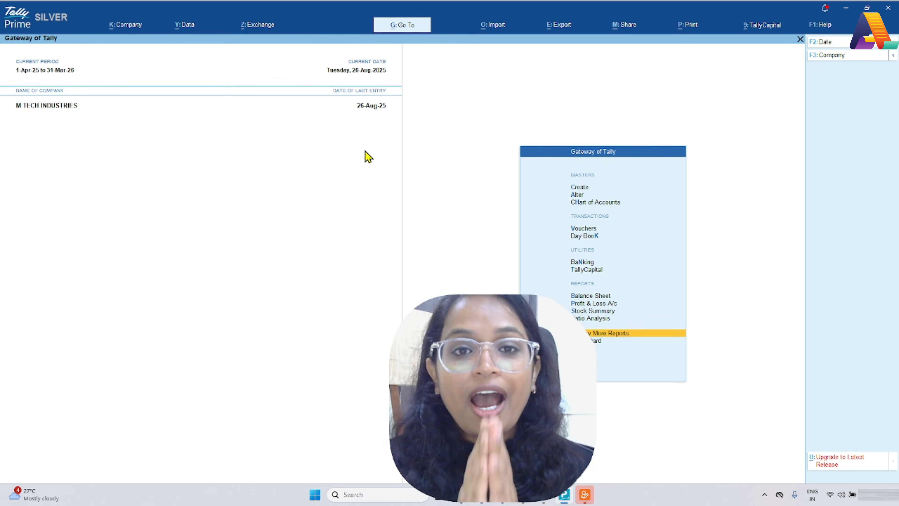